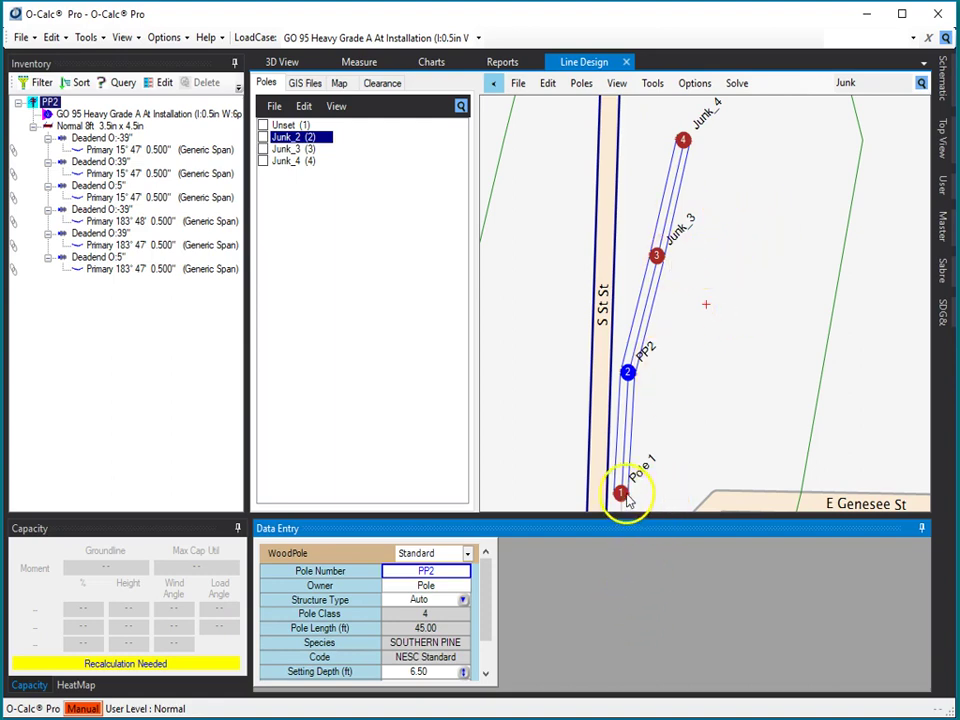
# Step: Zoom the map out and back in on pole Junk_3 until its crossarm and spans appear large
pyautogui.scroll(-2, 707, 303)
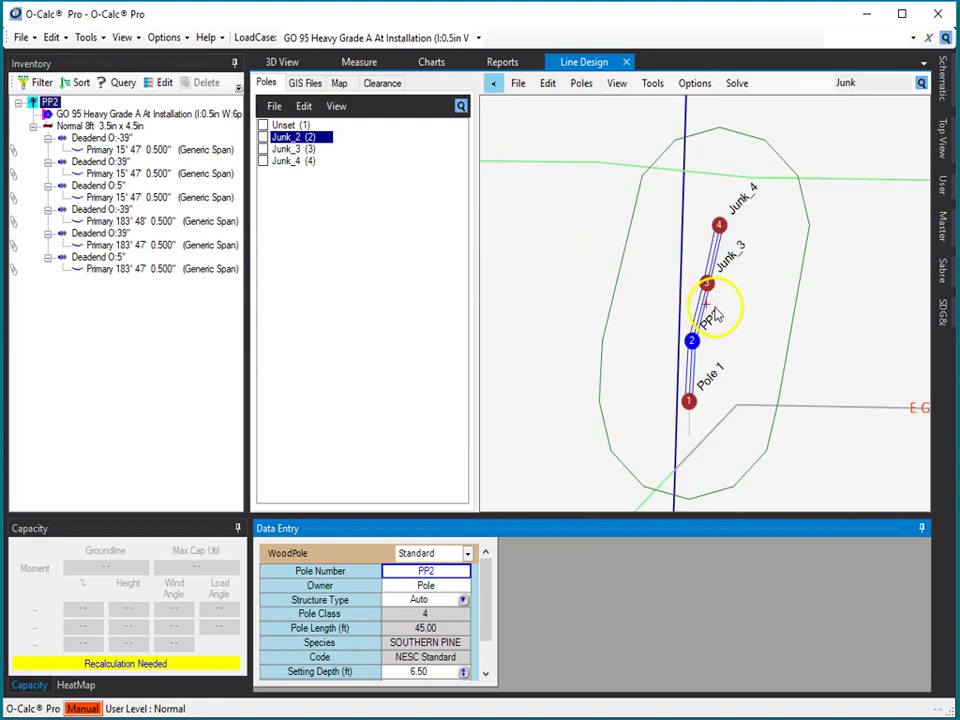
pyautogui.scroll(4, 708, 310)
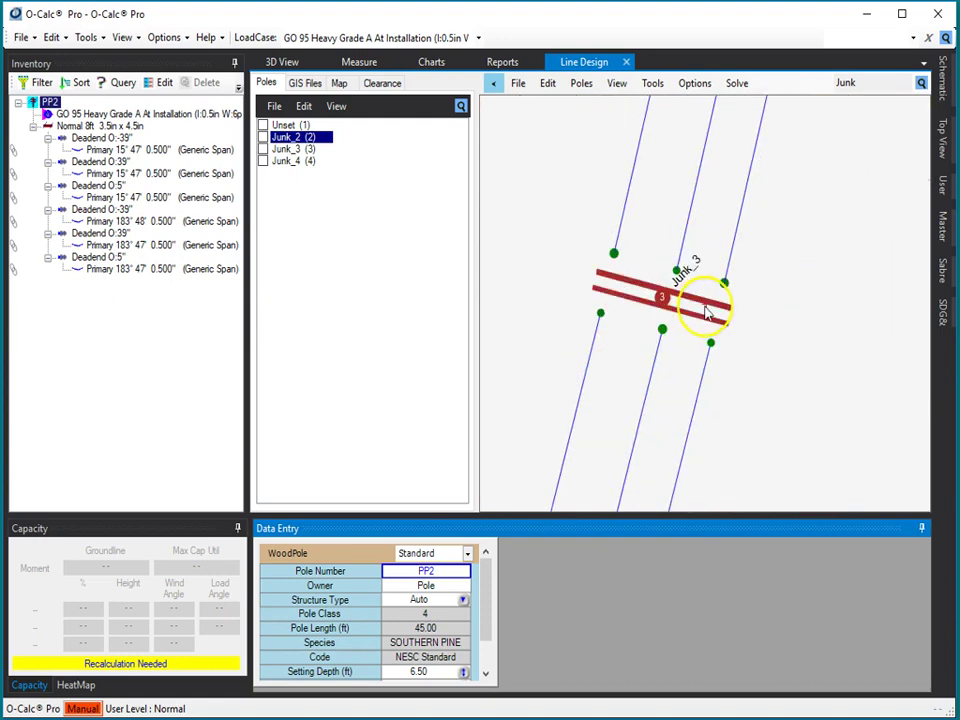
pyautogui.scroll(2, 707, 310)
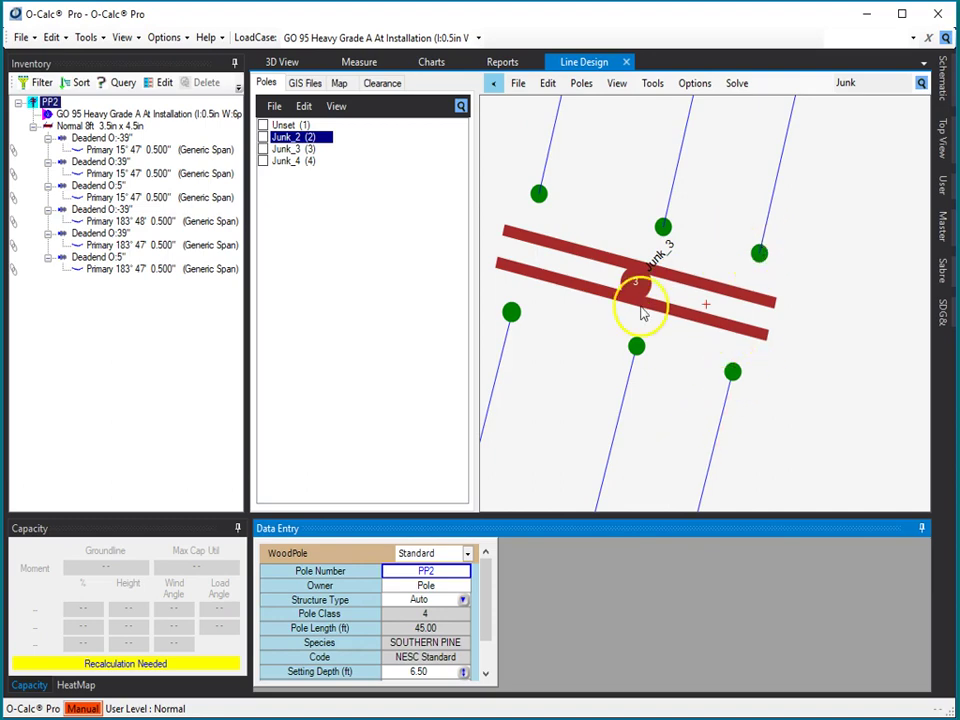
pyautogui.scroll(-3, 636, 280)
pyautogui.scroll(3, 707, 312)
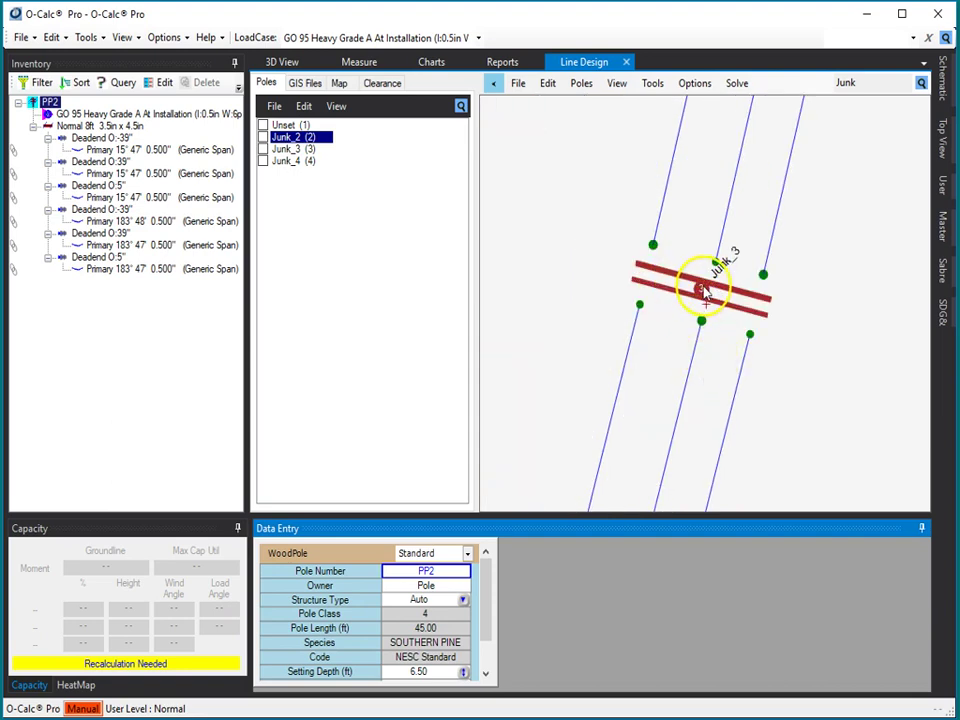
# Step: Select Junk_3, orbit its 3D view to the crossarm and wires, and open the crossarm's properties
pyautogui.click(702, 292)
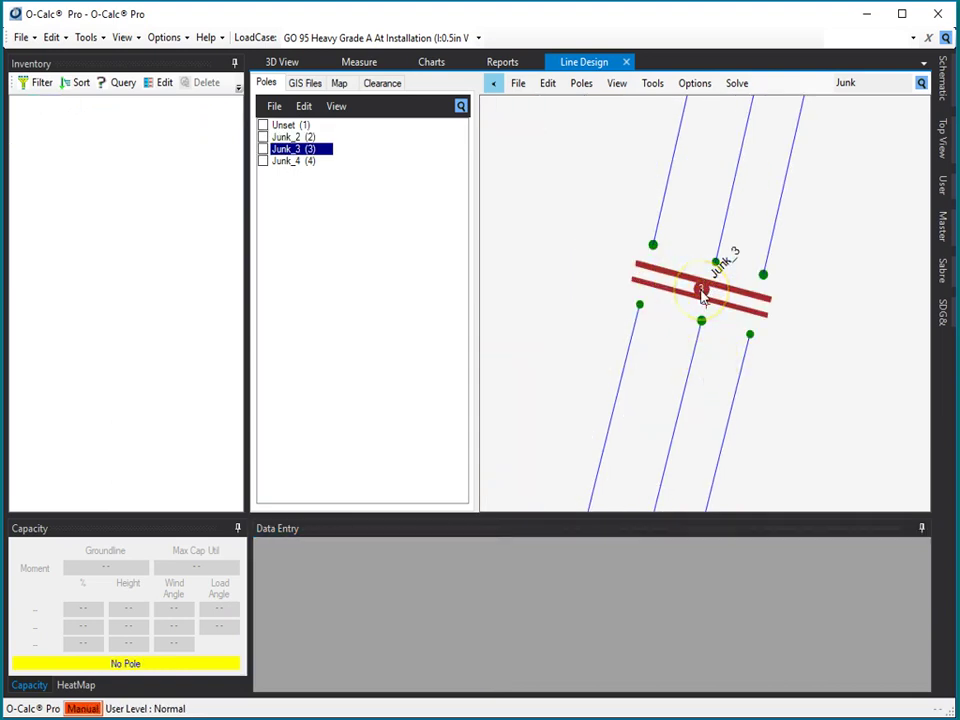
pyautogui.moveTo(100, 233); pyautogui.dragTo(56, 104)
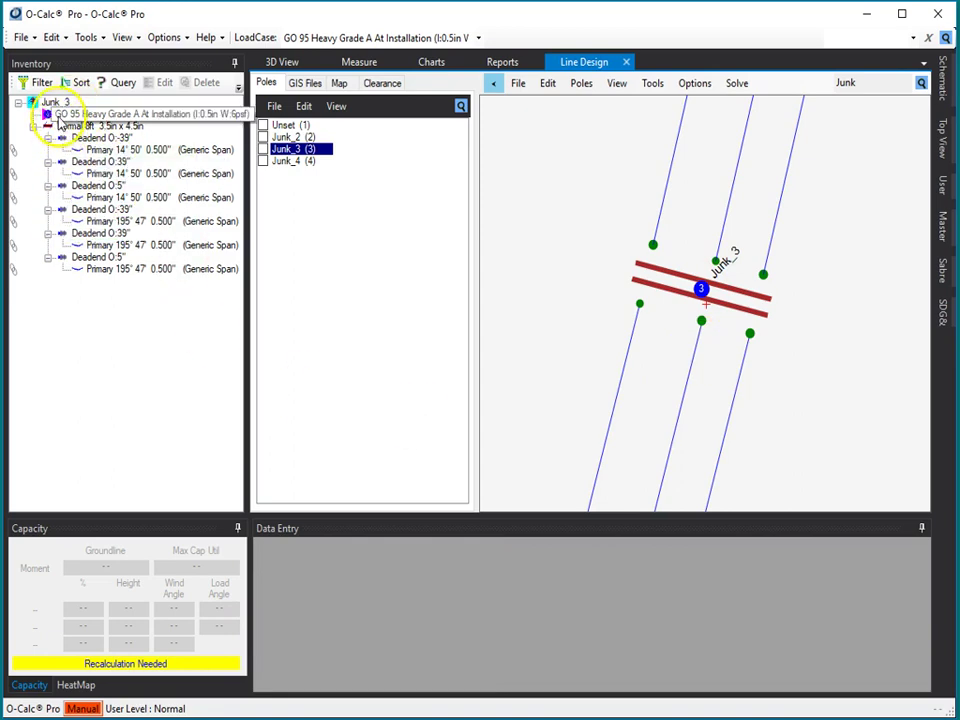
pyautogui.click(281, 61)
pyautogui.scroll(5, 608, 225)
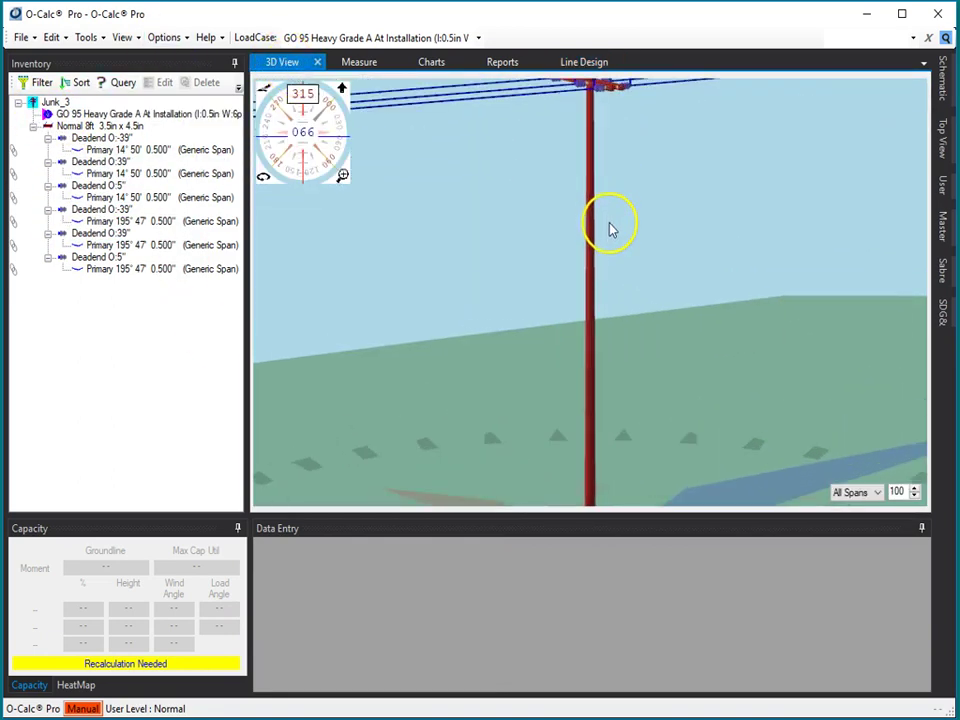
pyautogui.moveTo(622, 230); pyautogui.dragTo(632, 272)
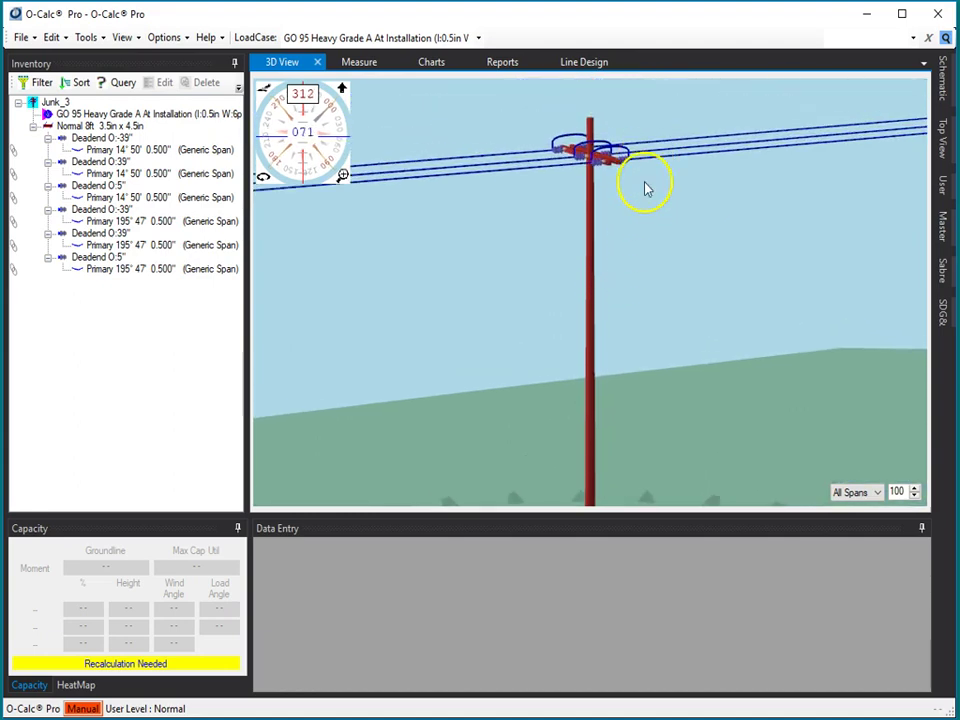
pyautogui.moveTo(636, 216); pyautogui.dragTo(636, 242)
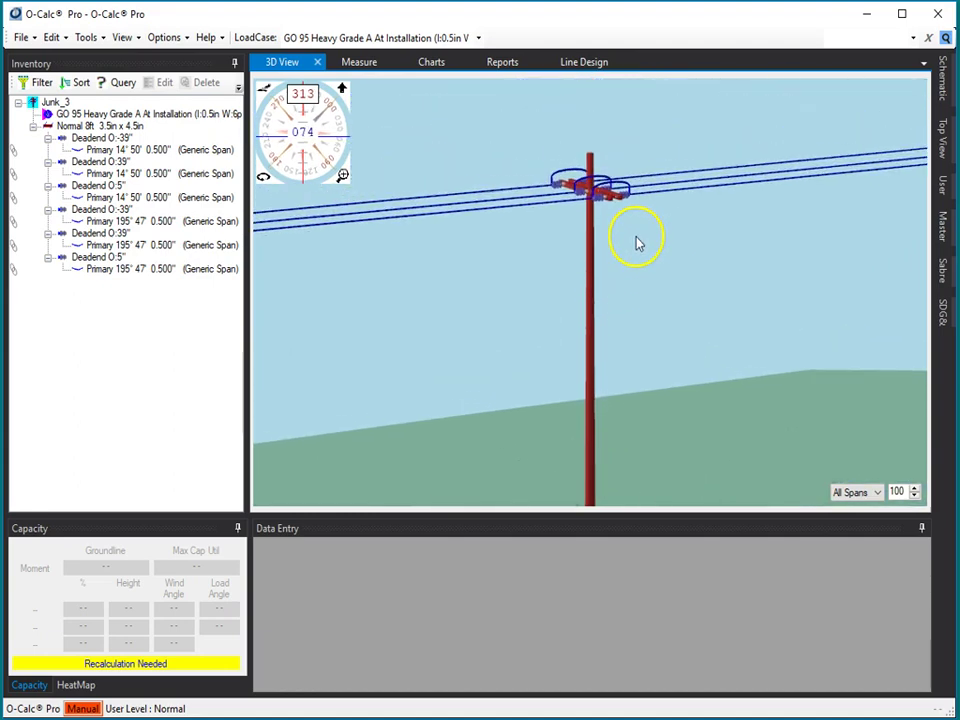
pyautogui.click(62, 126)
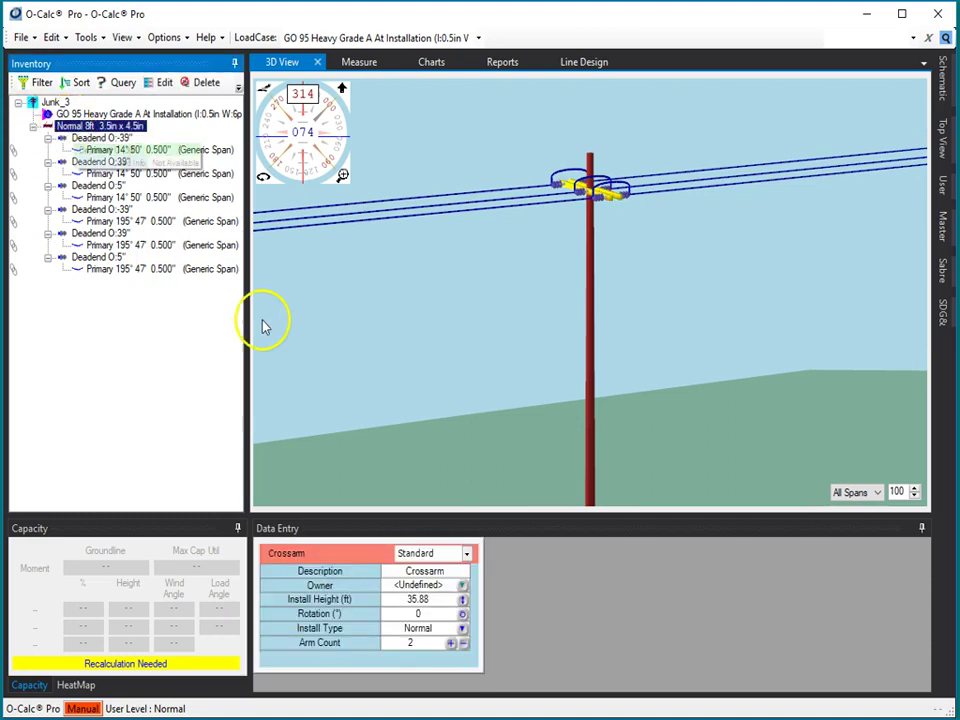
# Step: Drop Junk_3's Normal 8ft crossarm install height from 35.88 ft to 31.63 ft and zoom to check
pyautogui.click(463, 603)
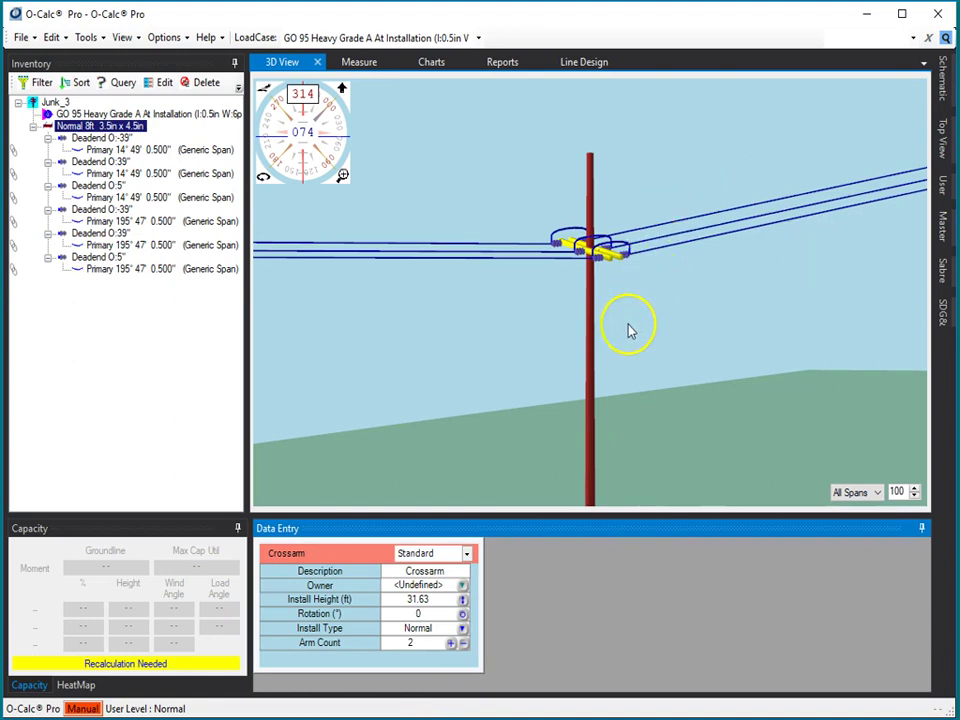
pyautogui.scroll(-3, 612, 313)
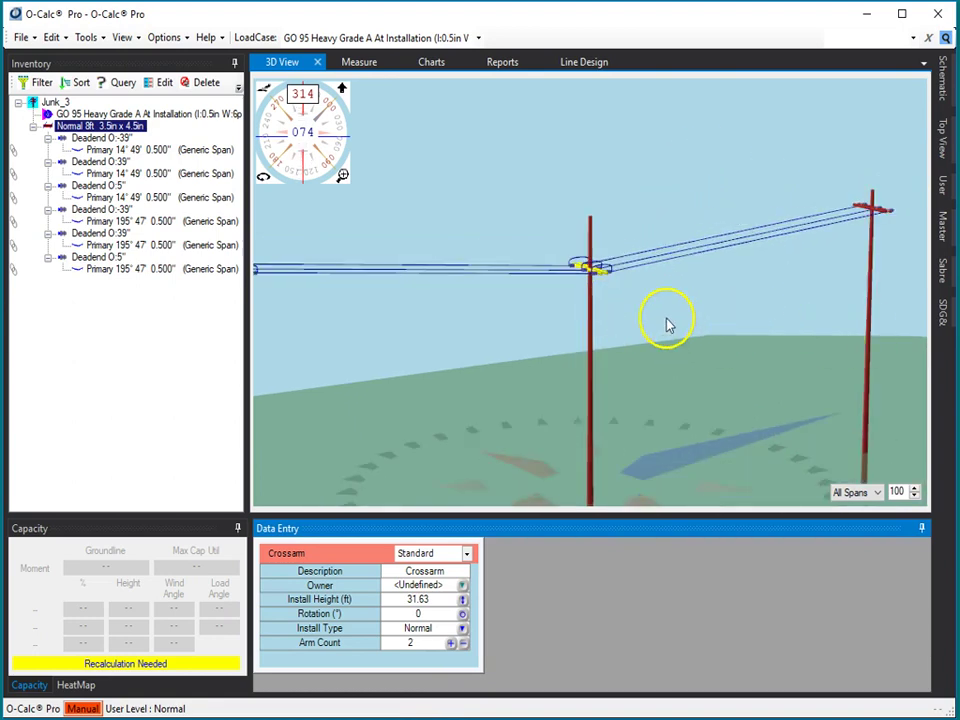
pyautogui.scroll(3, 594, 261)
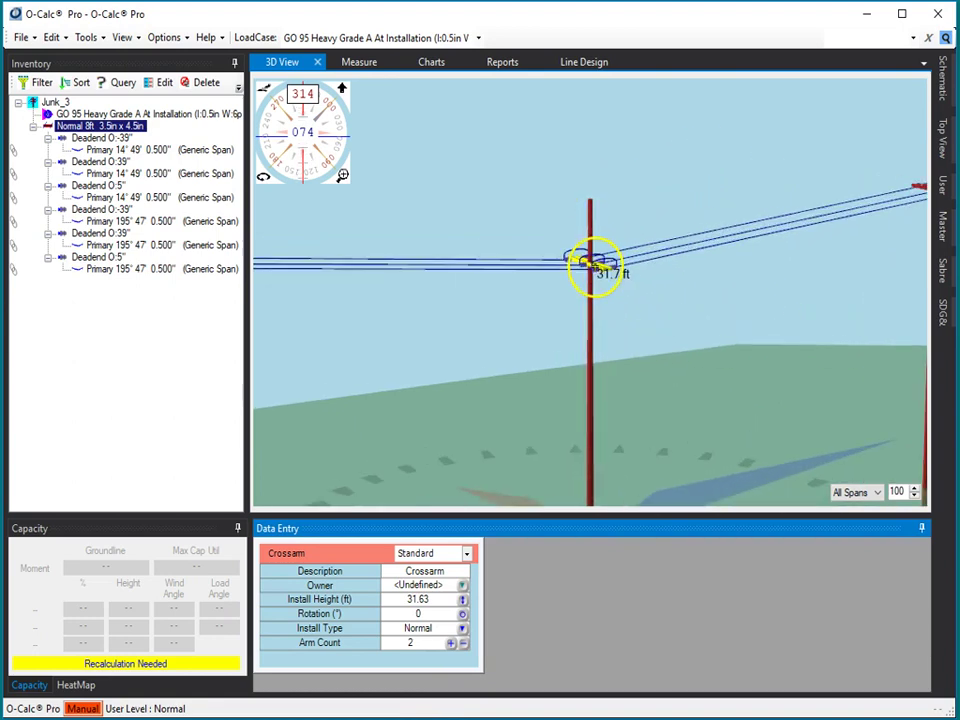
pyautogui.scroll(1, 604, 295)
pyautogui.scroll(-4, 604, 297)
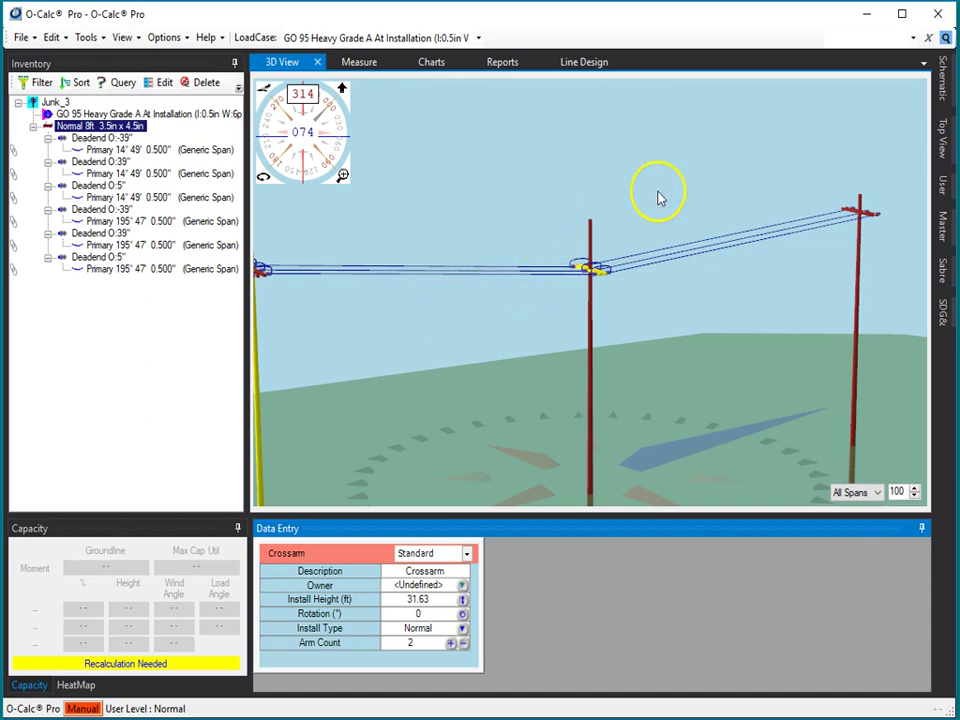
# Step: Set the entire circuit of the Primary span wire on Junk_3 to span type Secondary
pyautogui.scroll(5, 654, 255)
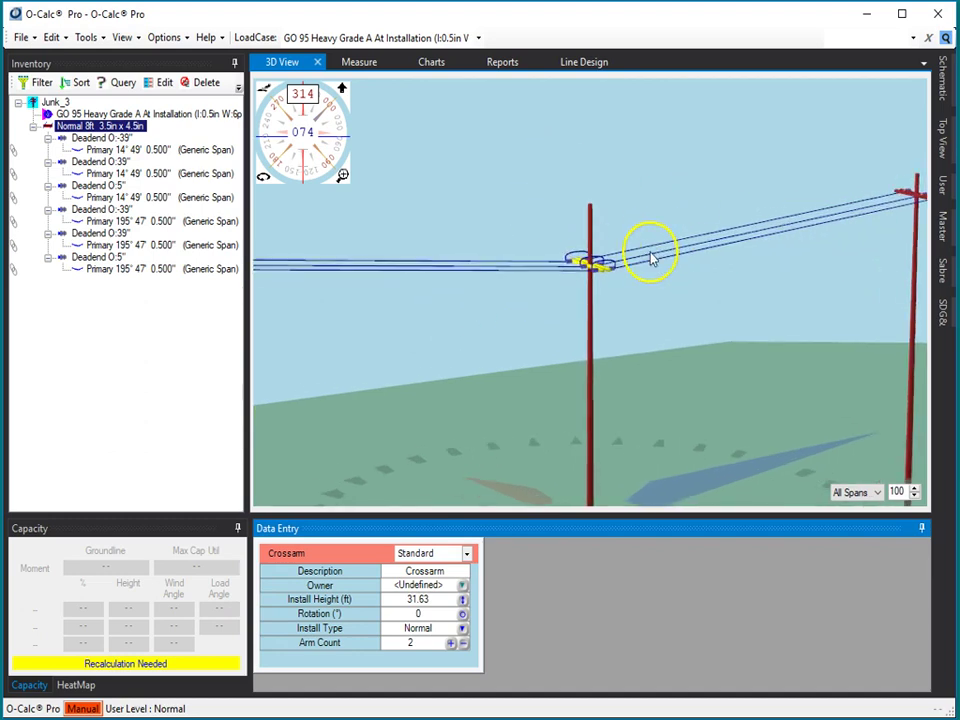
pyautogui.scroll(2, 650, 262)
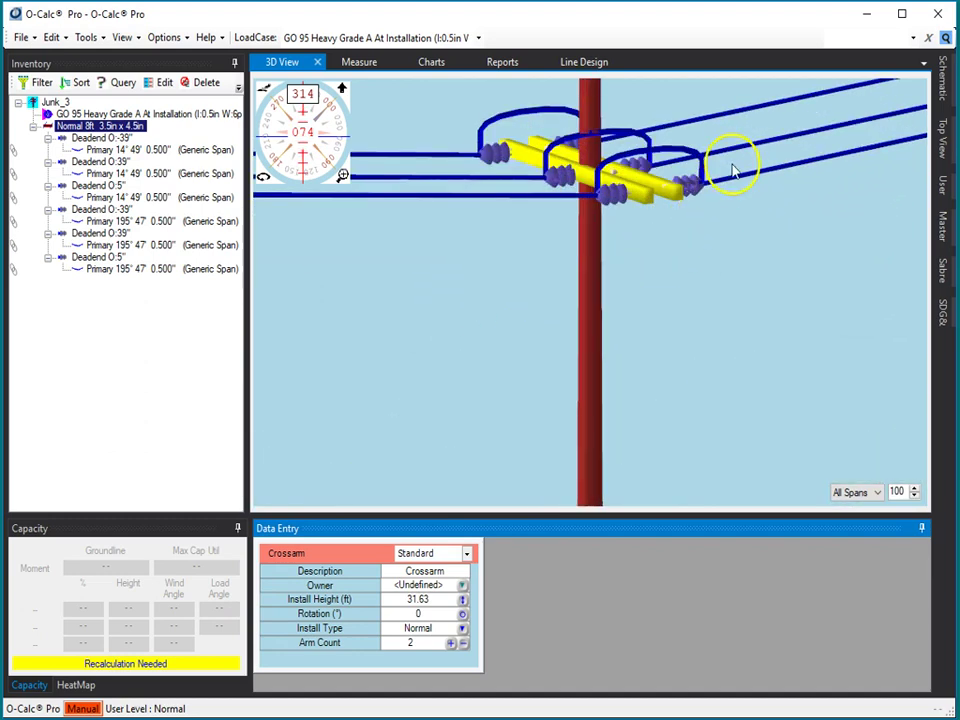
pyautogui.rightClick(729, 181)
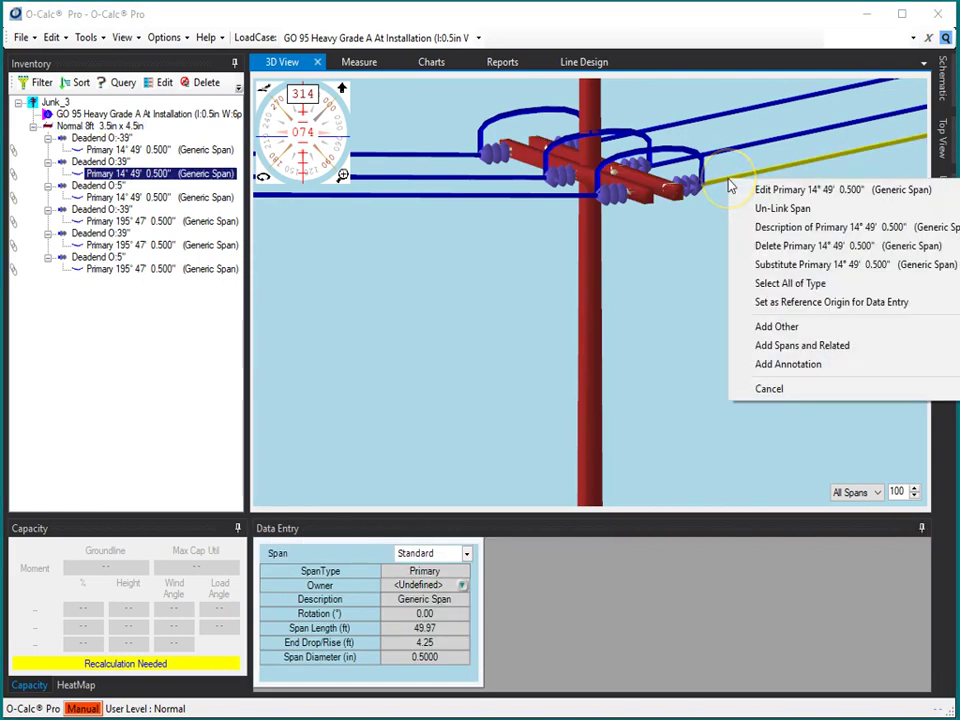
pyautogui.click(793, 189)
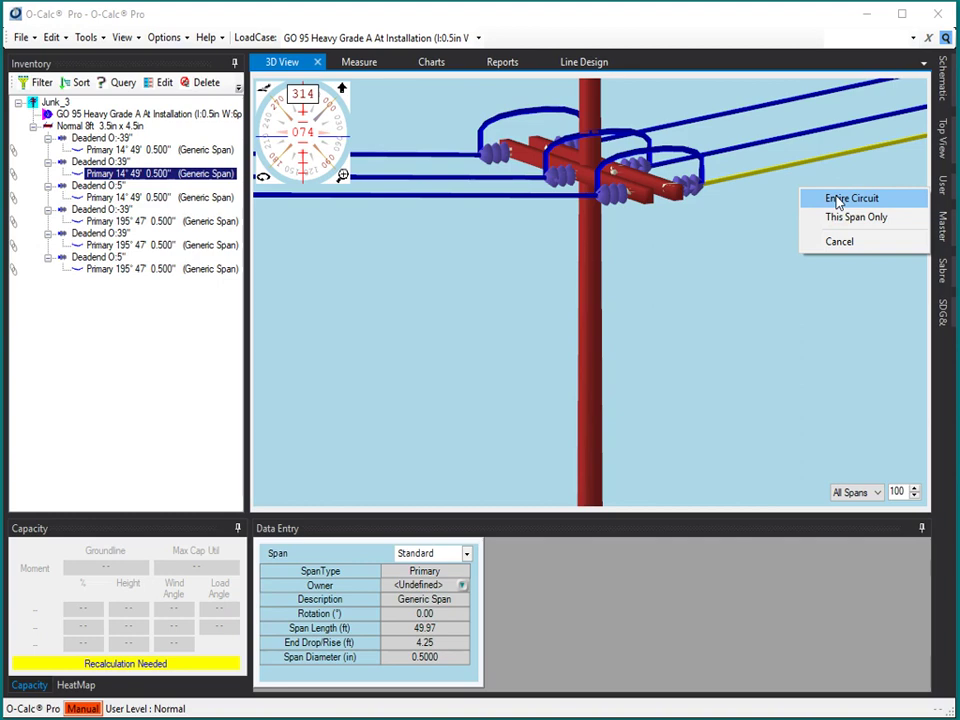
pyautogui.click(838, 199)
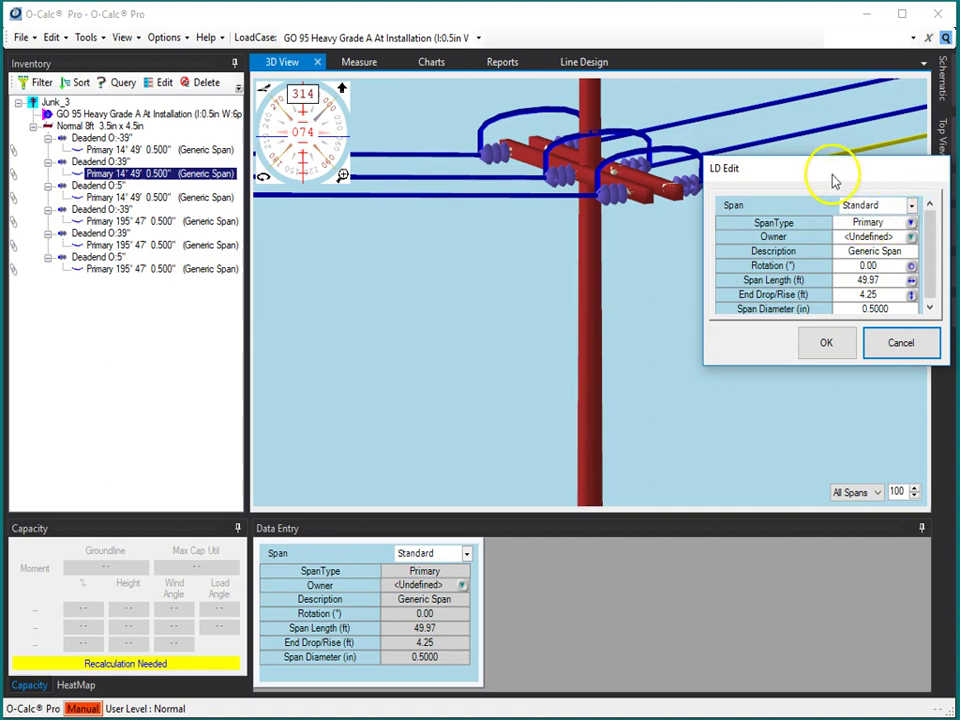
pyautogui.moveTo(836, 174); pyautogui.dragTo(721, 196)
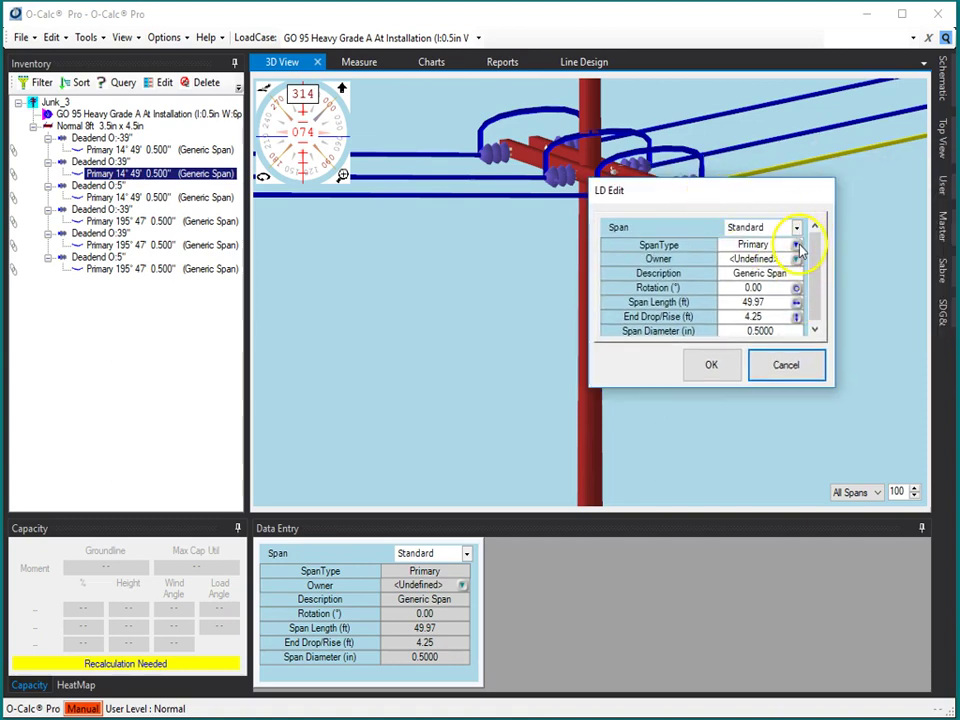
pyautogui.click(796, 245)
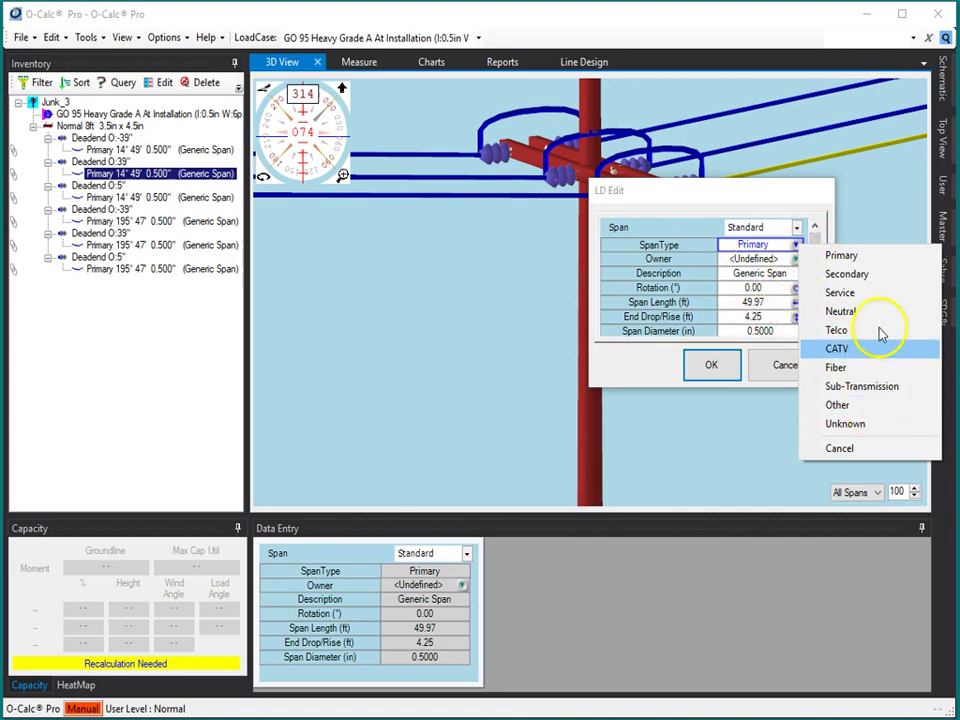
pyautogui.click(847, 275)
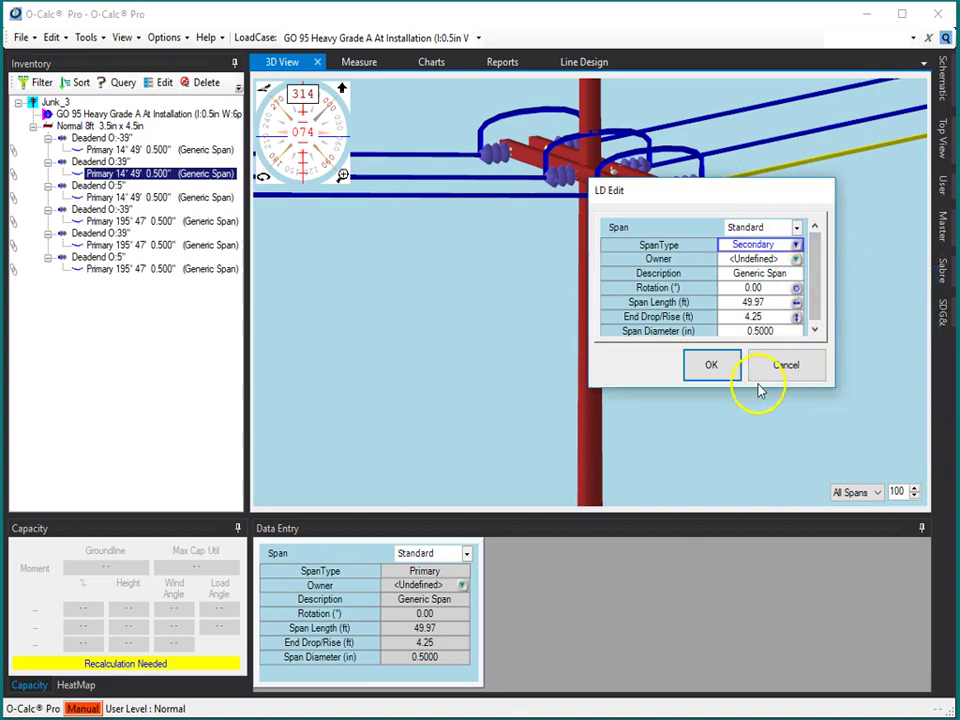
pyautogui.click(711, 366)
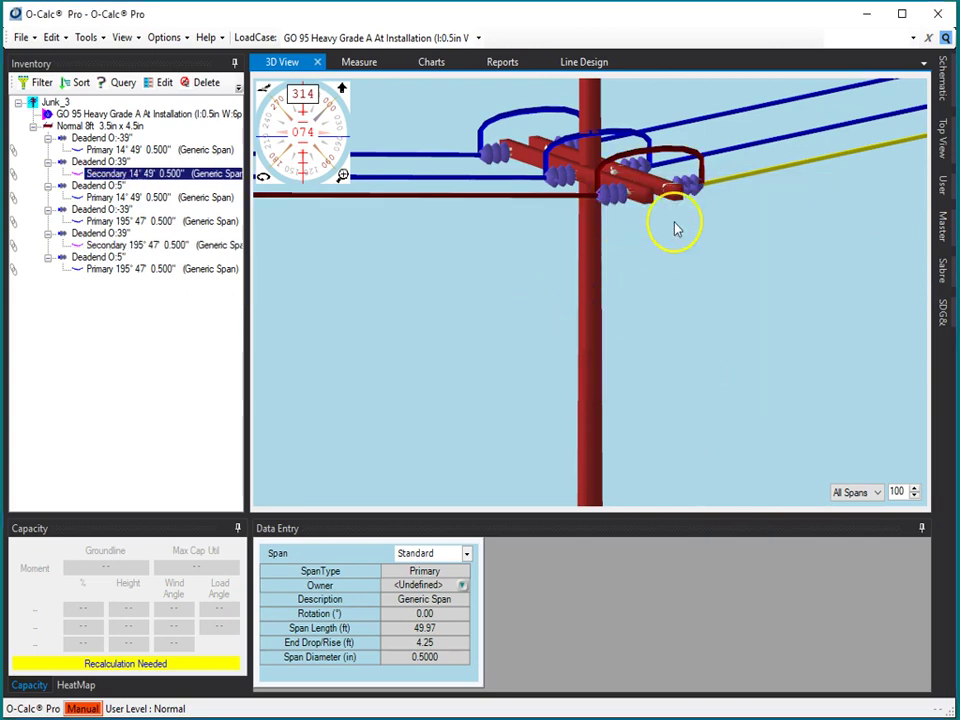
# Step: Orbit toward the other poles and open the entire-circuit edit for the Secondary span
pyautogui.scroll(-6, 490, 205)
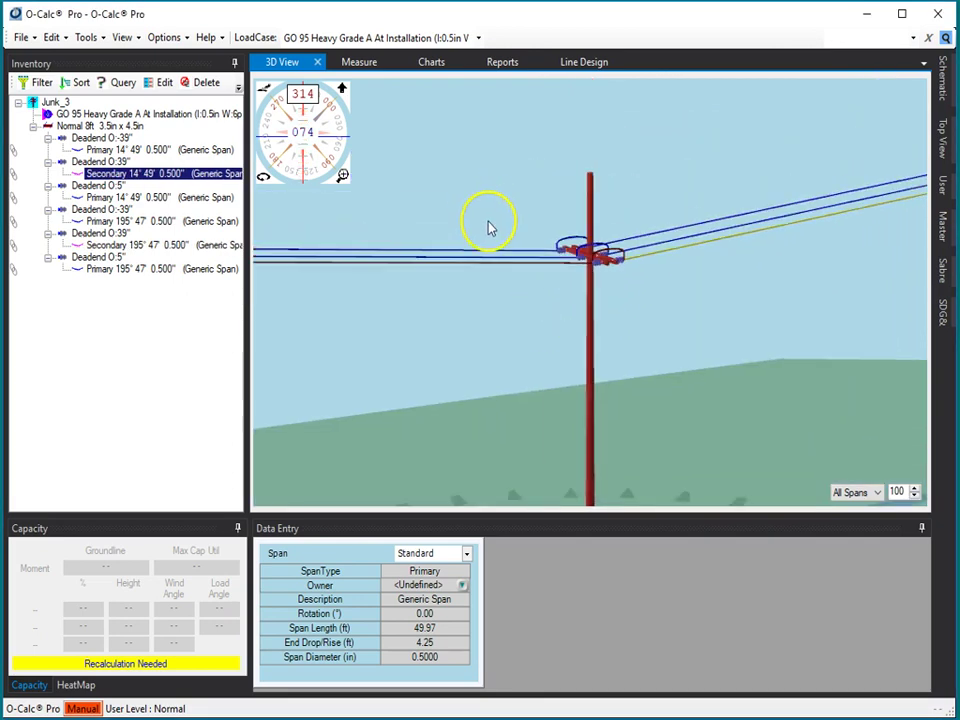
pyautogui.moveTo(362, 321); pyautogui.dragTo(303, 355)
pyautogui.scroll(5, 696, 264)
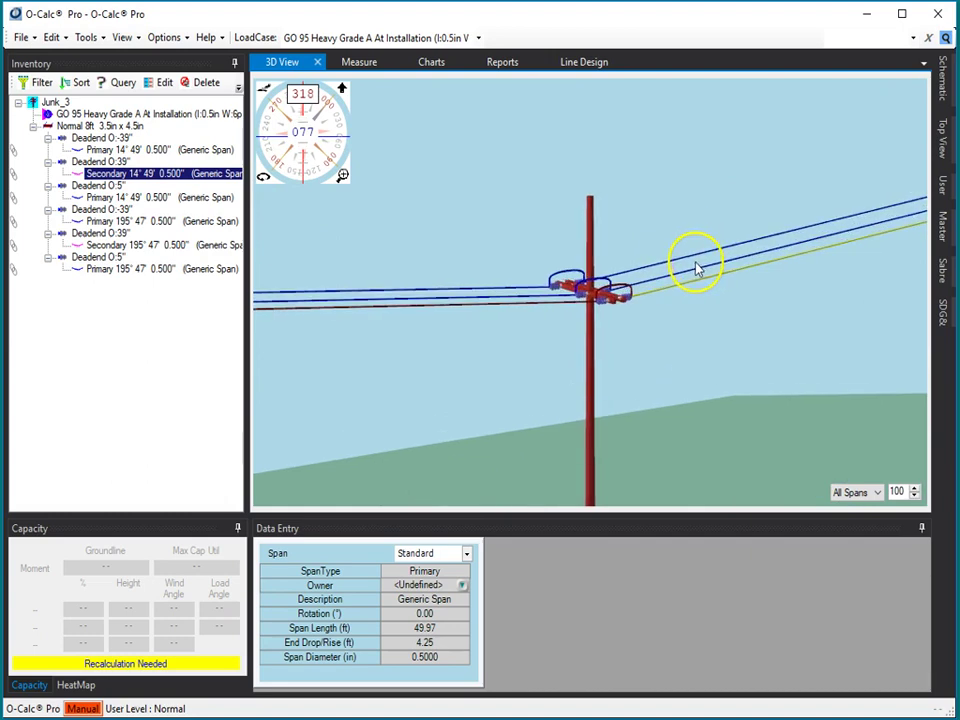
pyautogui.moveTo(718, 293)
pyautogui.rightClick(746, 300)
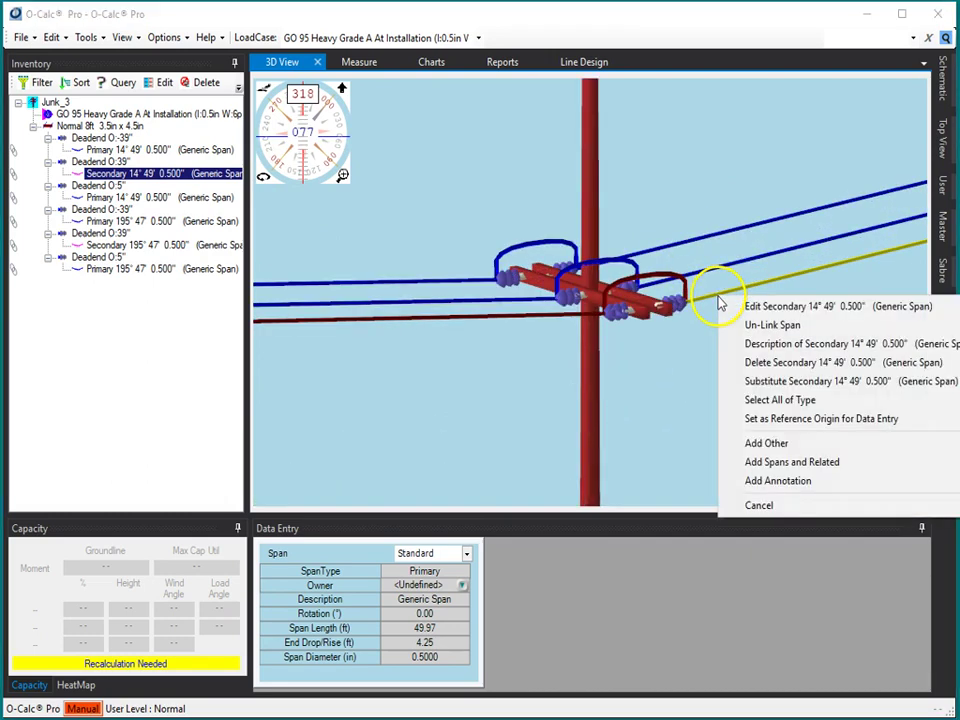
pyautogui.click(794, 306)
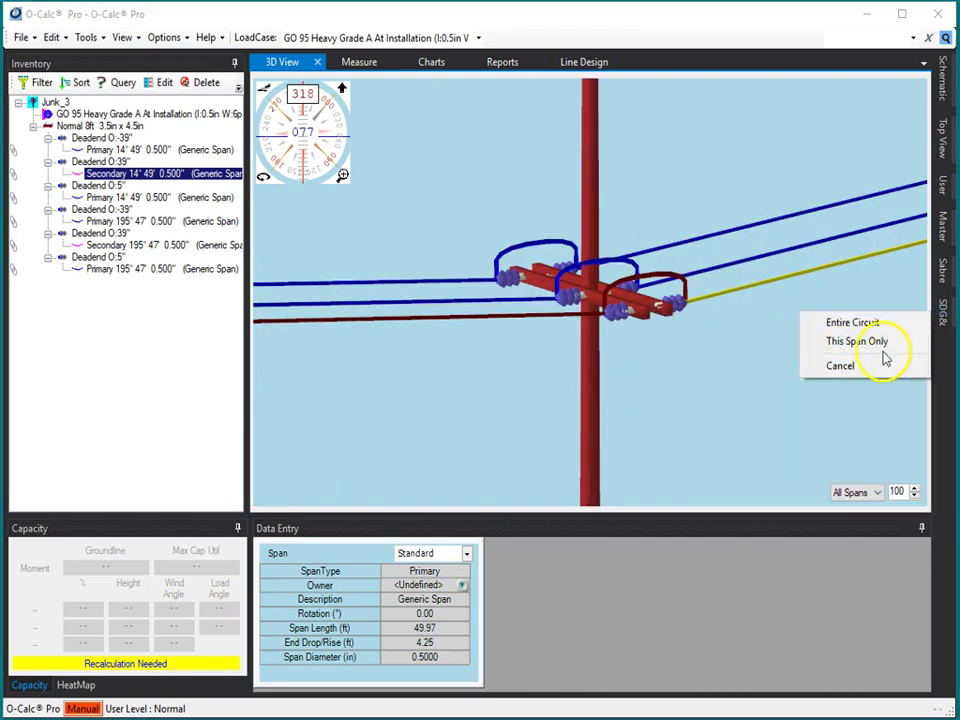
pyautogui.click(855, 322)
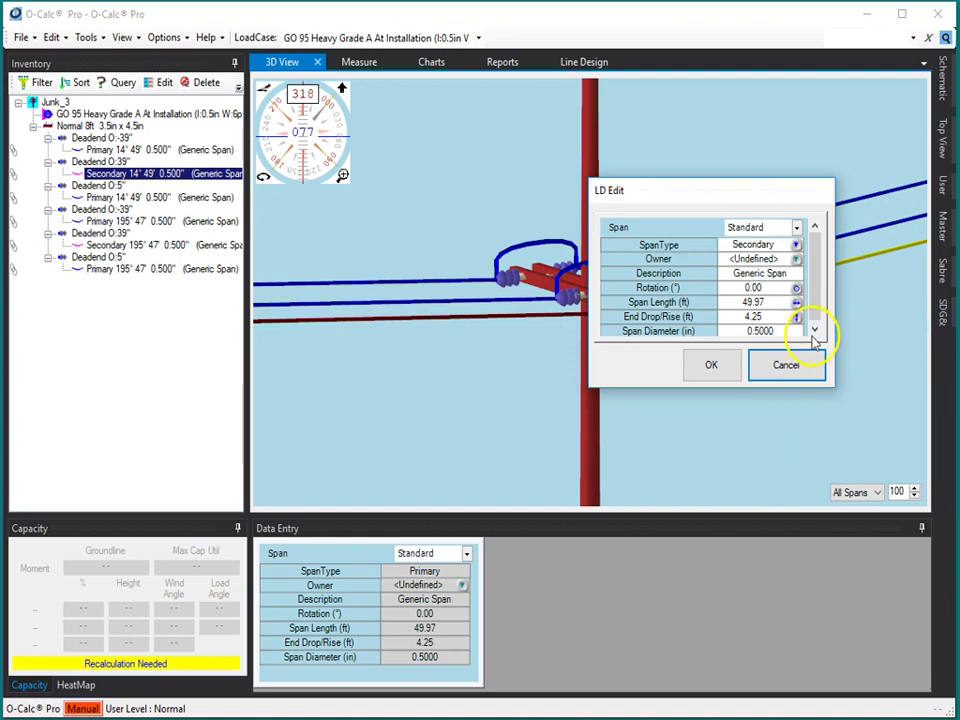
# Step: Set the circuit's span type back to Primary, enter 2 in Span Length, and apply
pyautogui.click(796, 246)
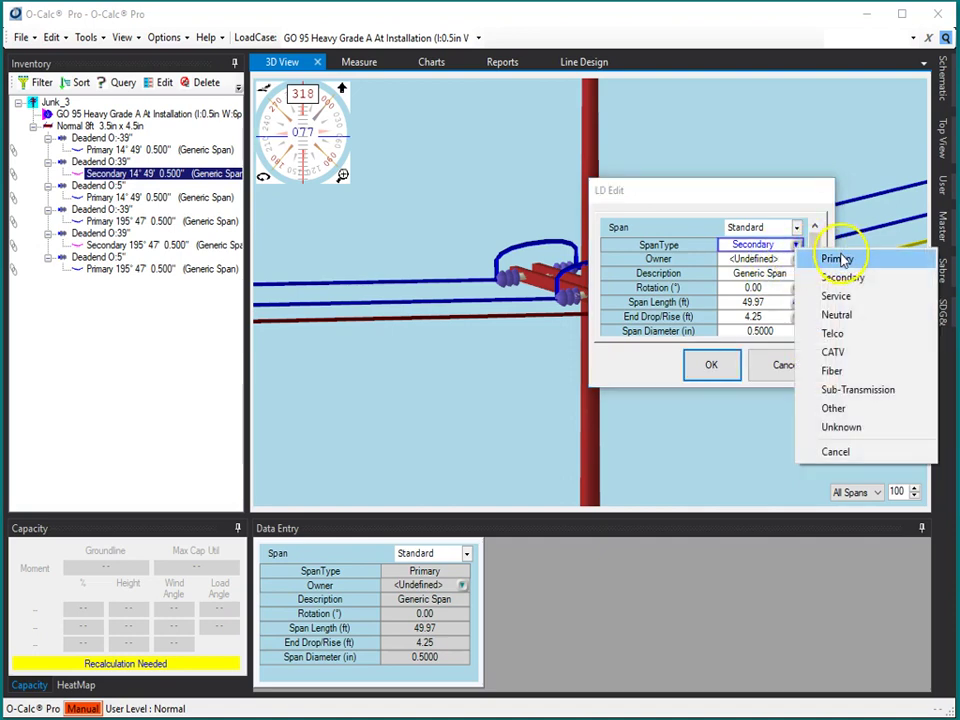
pyautogui.click(838, 260)
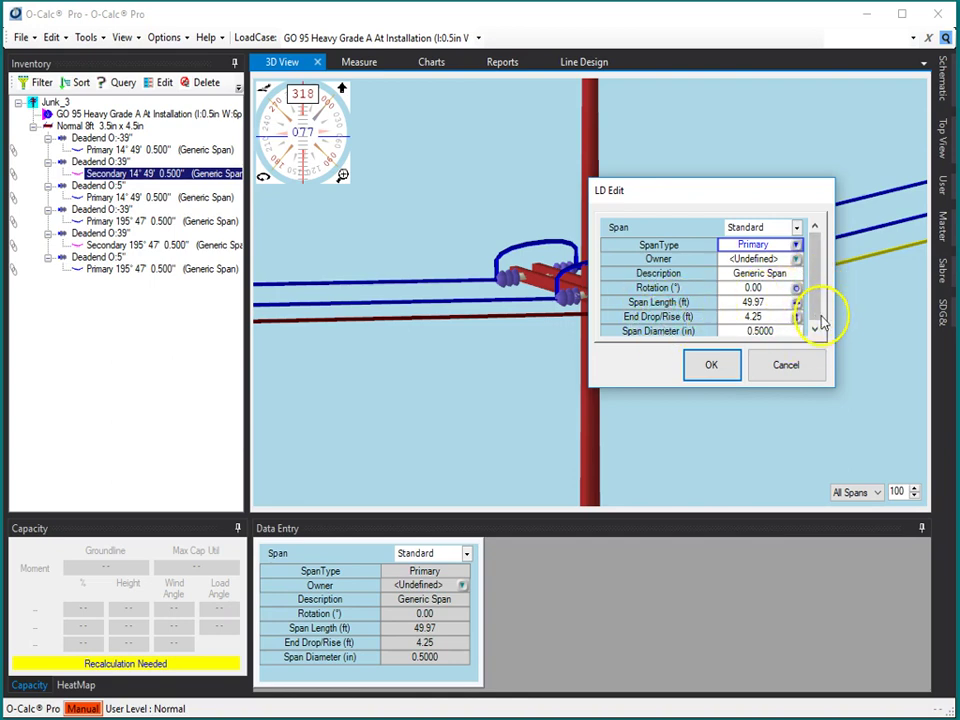
pyautogui.moveTo(821, 321); pyautogui.dragTo(815, 325)
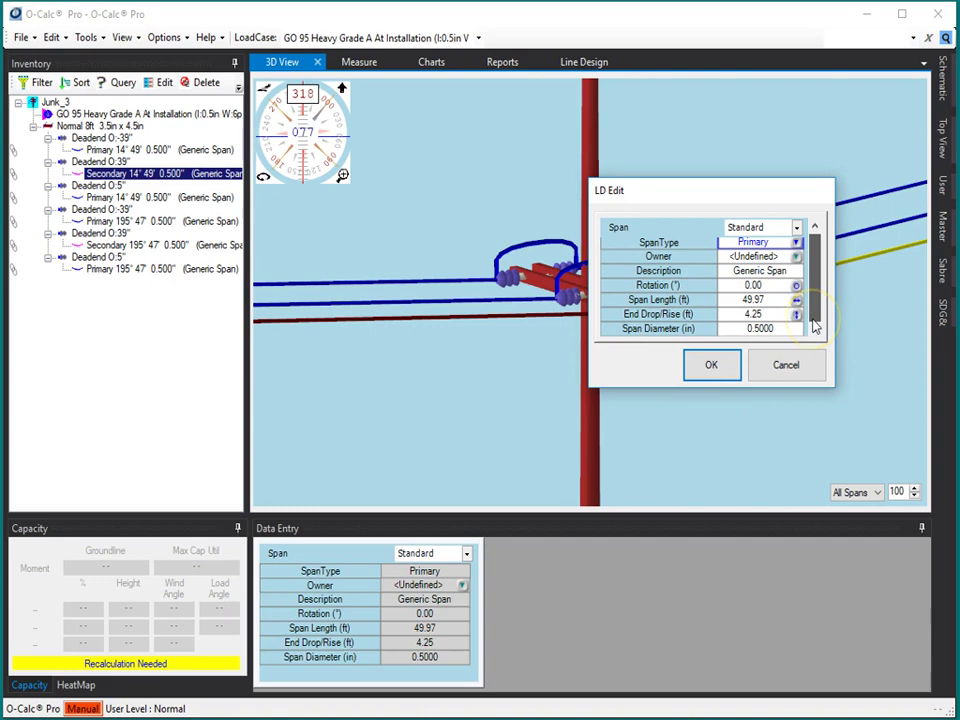
pyautogui.moveTo(815, 325); pyautogui.dragTo(826, 300)
pyautogui.click(760, 365)
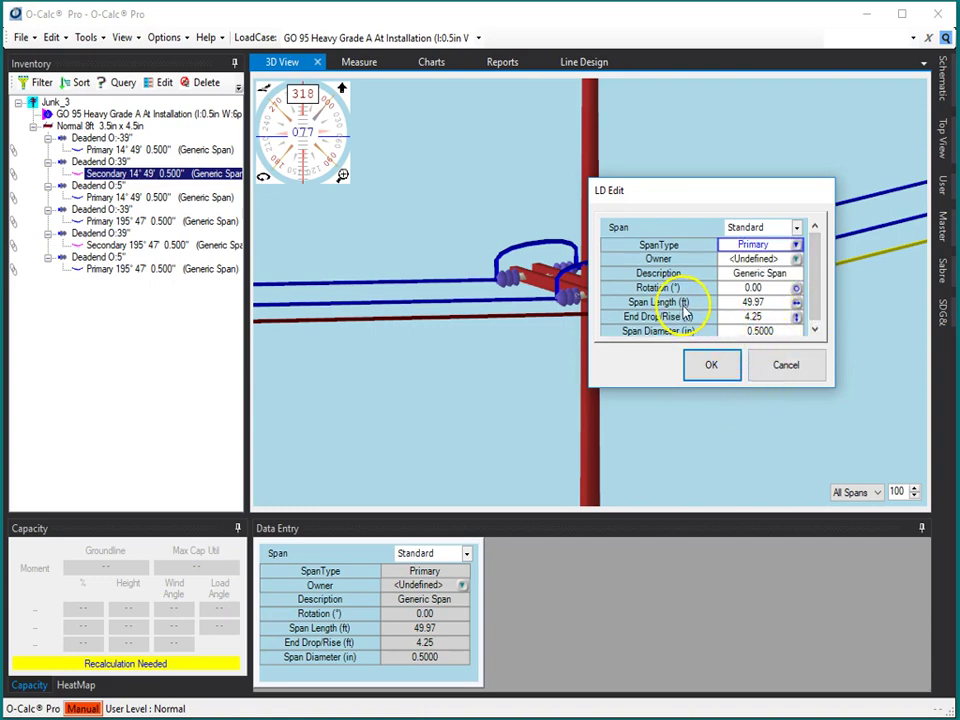
pyautogui.click(758, 303)
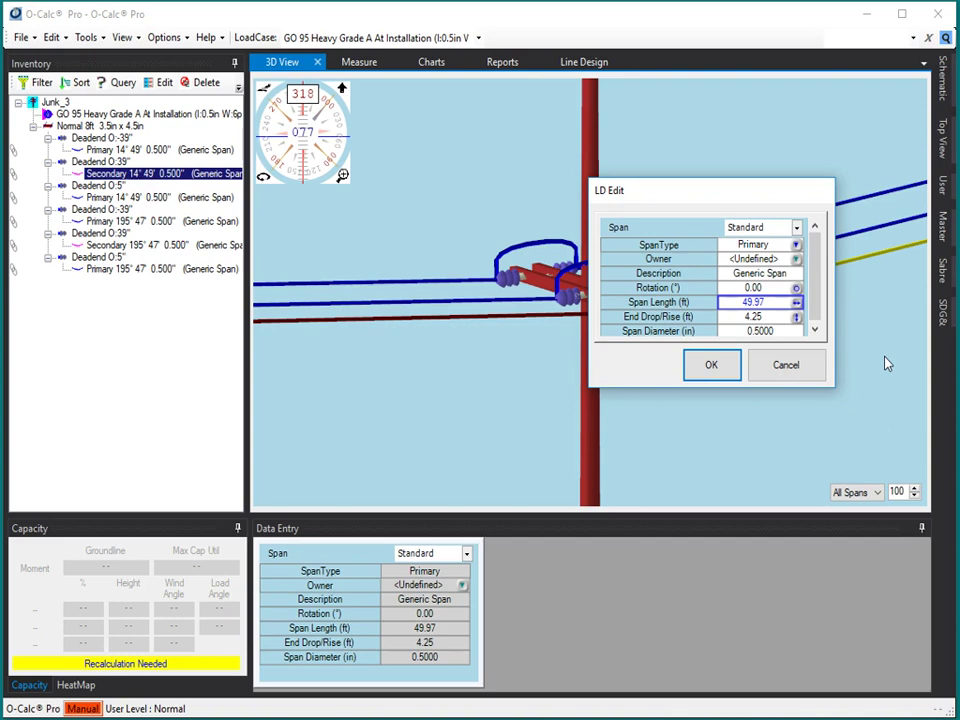
pyautogui.write('2')
pyautogui.click(725, 370)
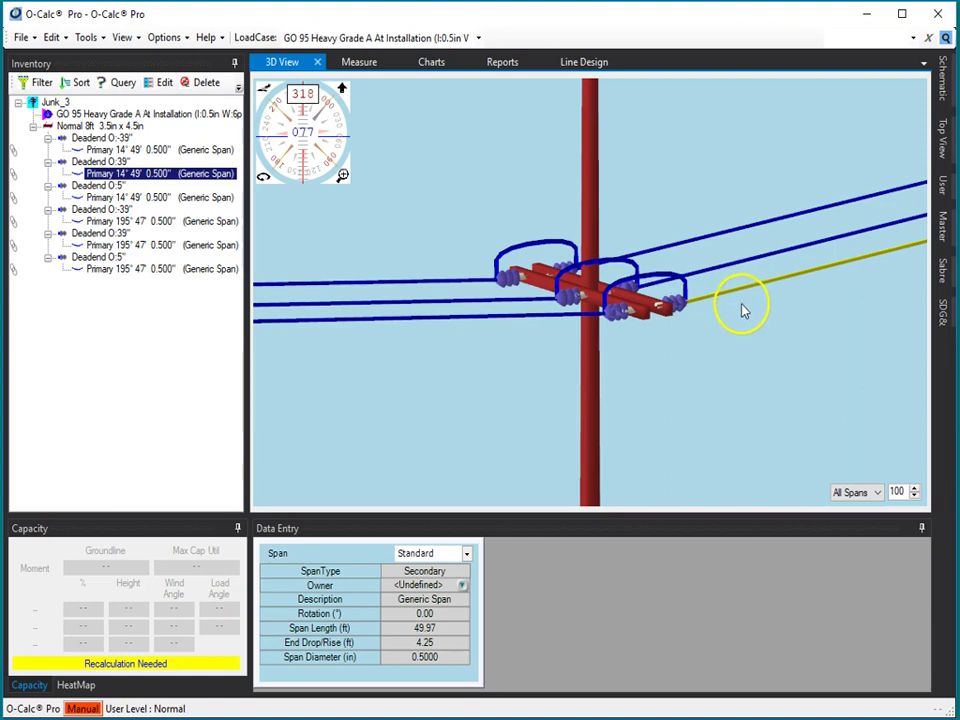
pyautogui.rightClick(740, 288)
pyautogui.click(768, 303)
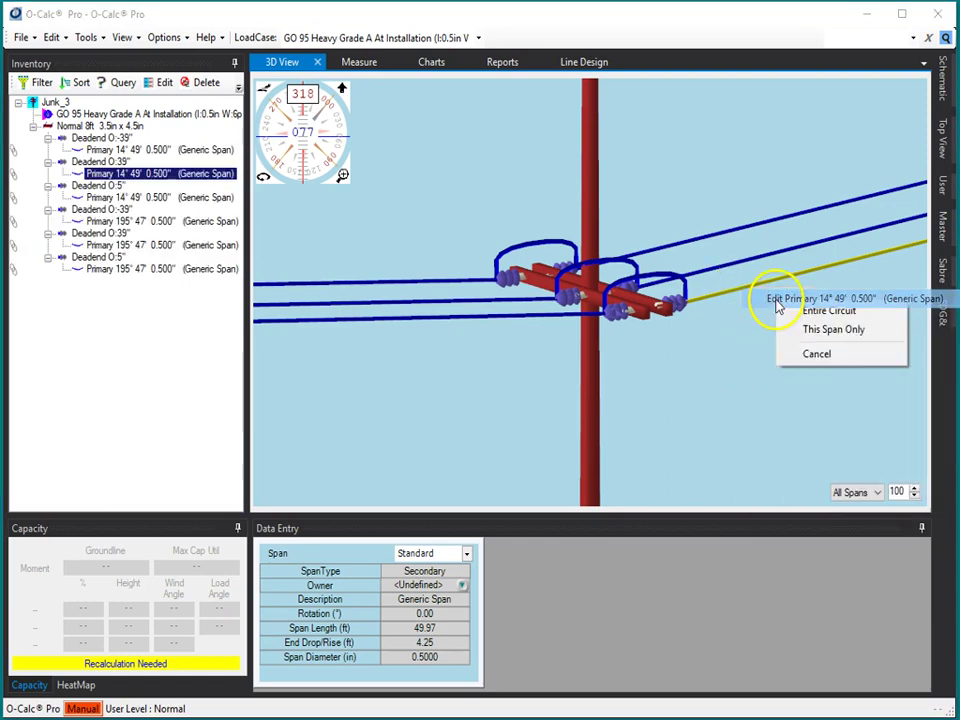
pyautogui.click(800, 311)
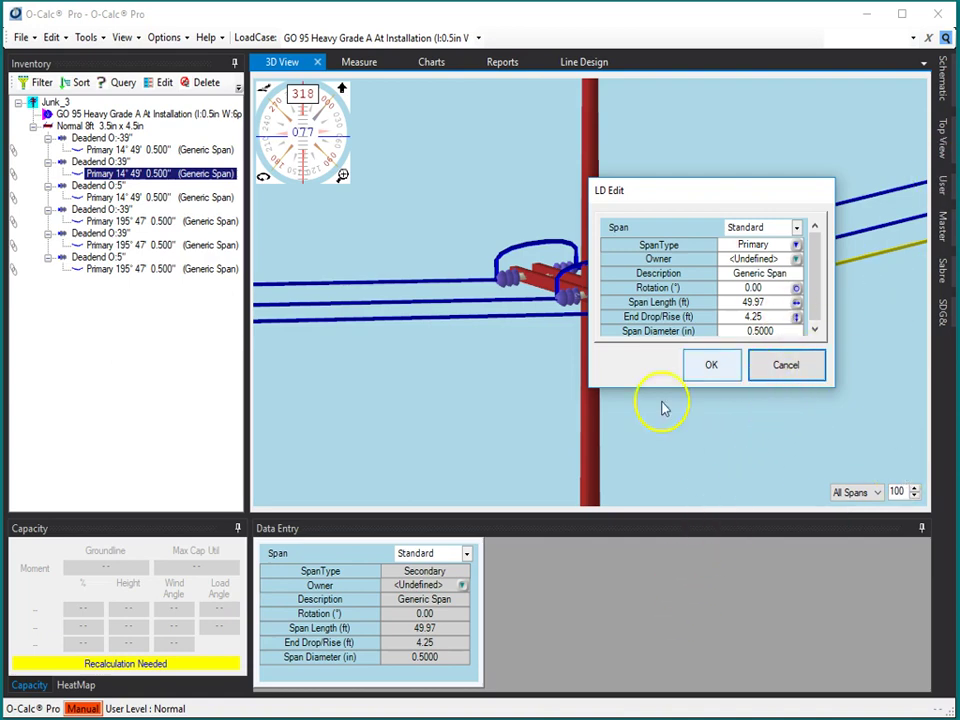
pyautogui.press('Escape')
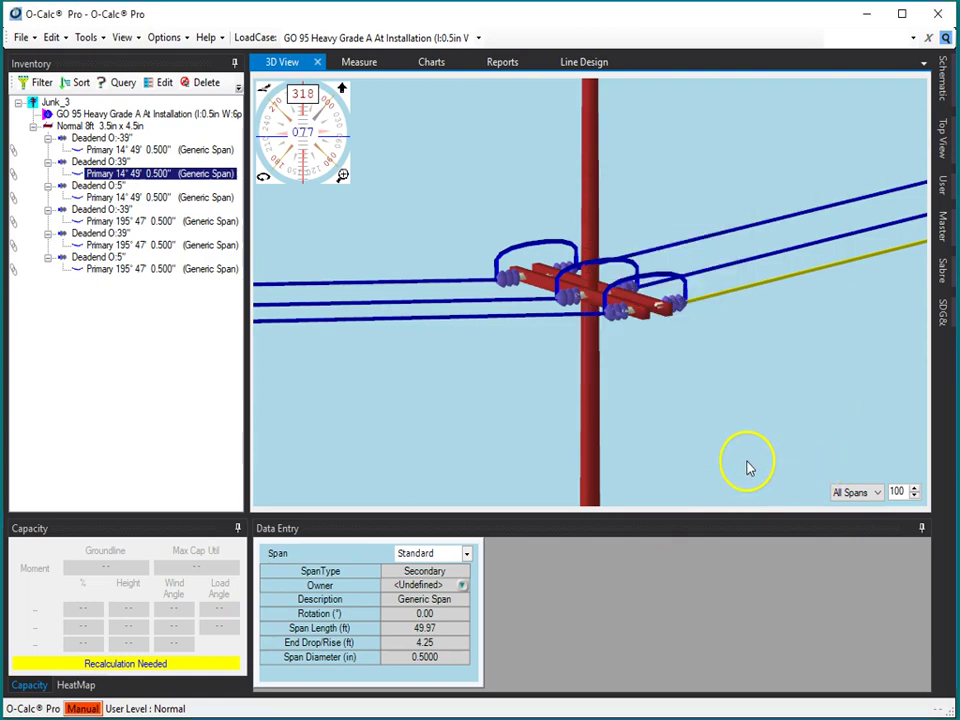
# Step: Drag the 10x3.5" x 4.5" SP - 4 Pin crossarm assembly from the Master catalog onto Junk_3
pyautogui.click(946, 232)
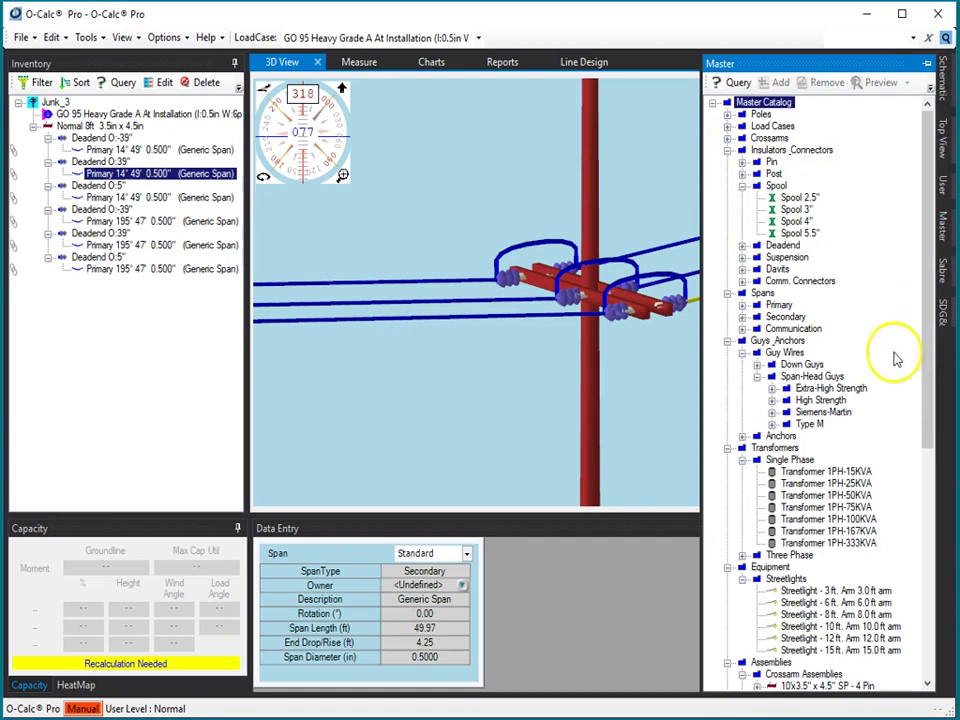
pyautogui.moveTo(930, 412); pyautogui.dragTo(931, 437)
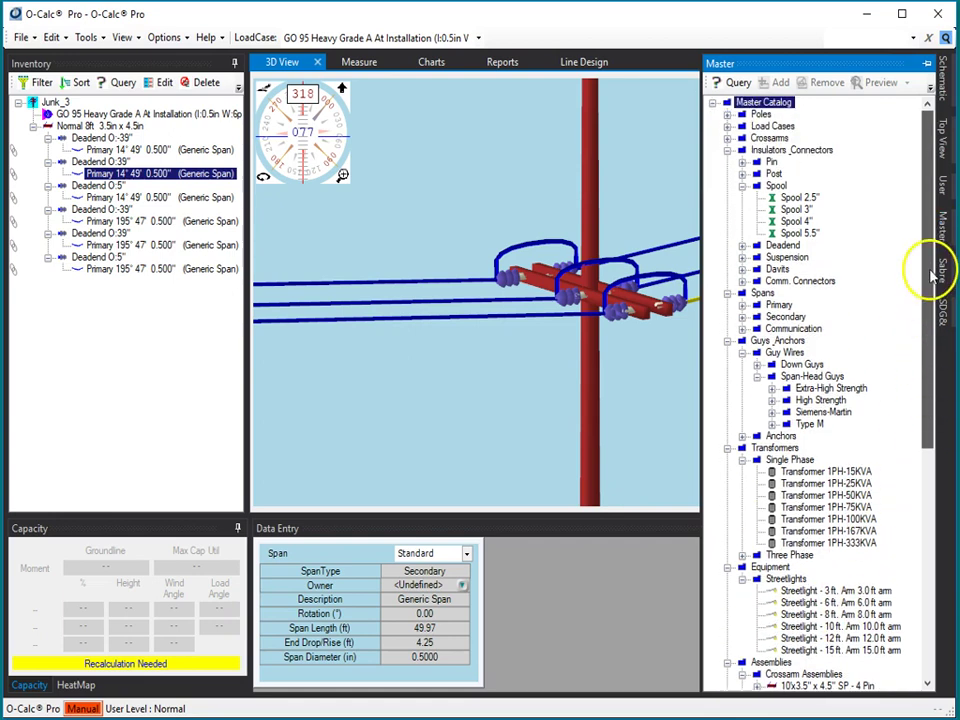
pyautogui.click(727, 150)
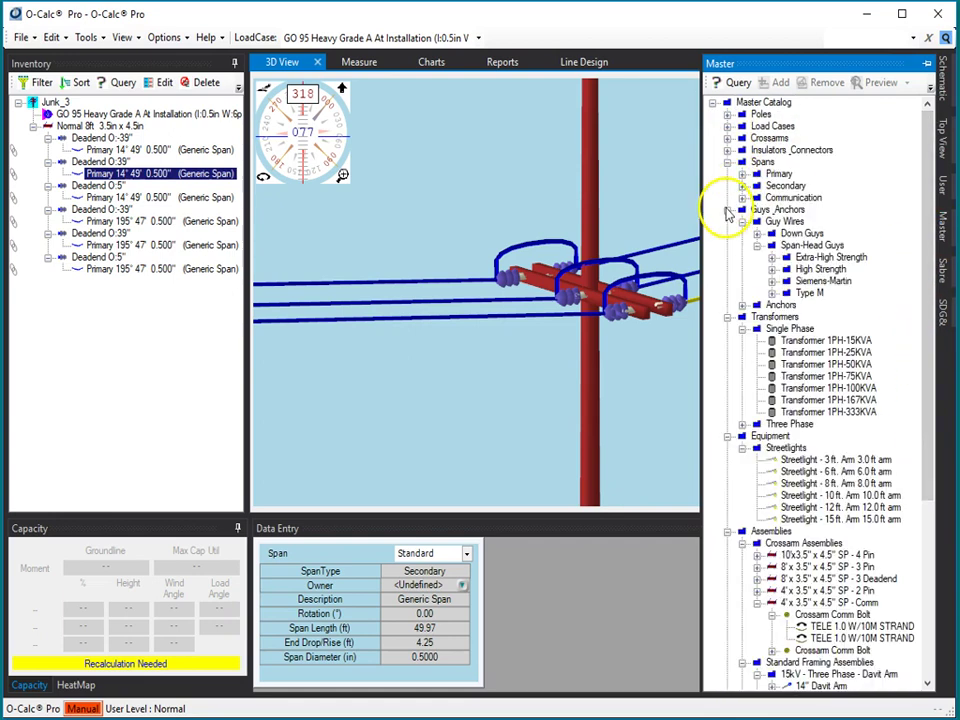
pyautogui.click(727, 210)
pyautogui.click(727, 222)
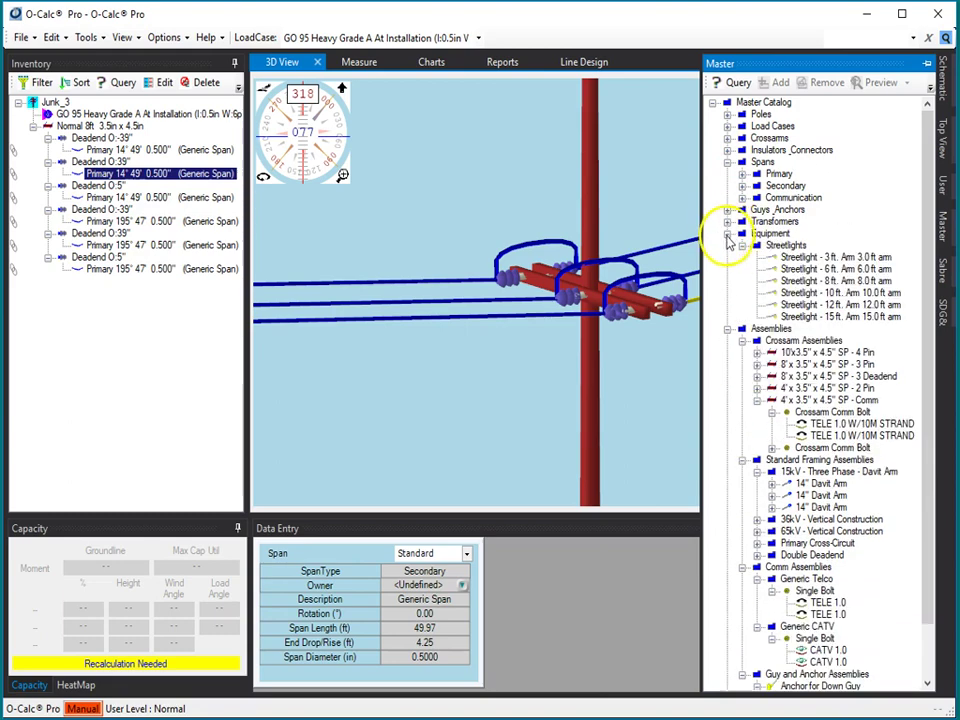
pyautogui.click(727, 235)
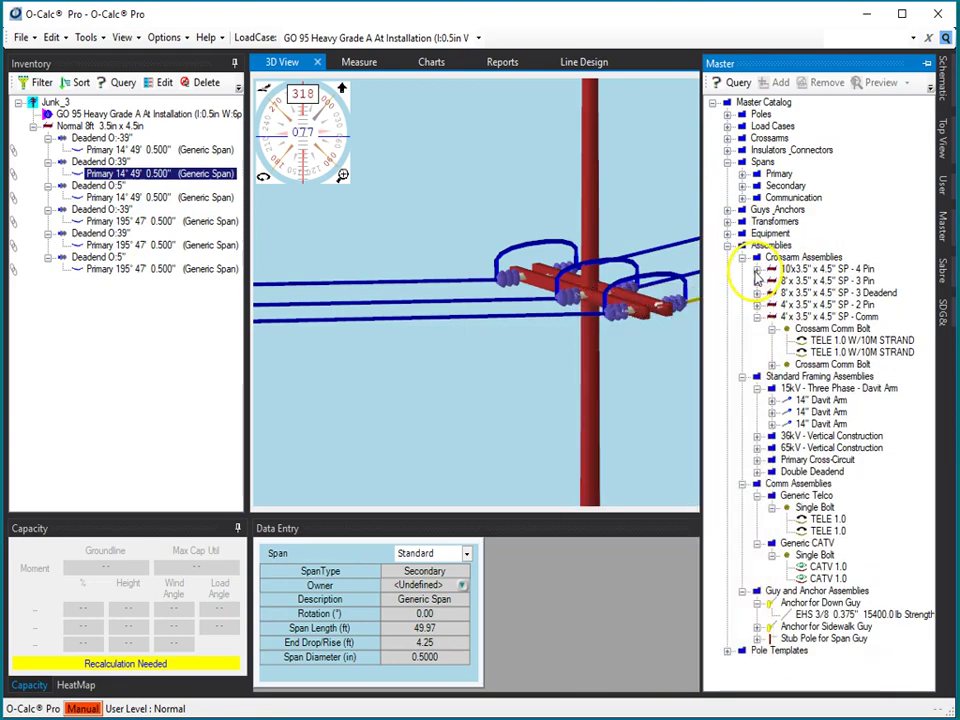
pyautogui.click(757, 269)
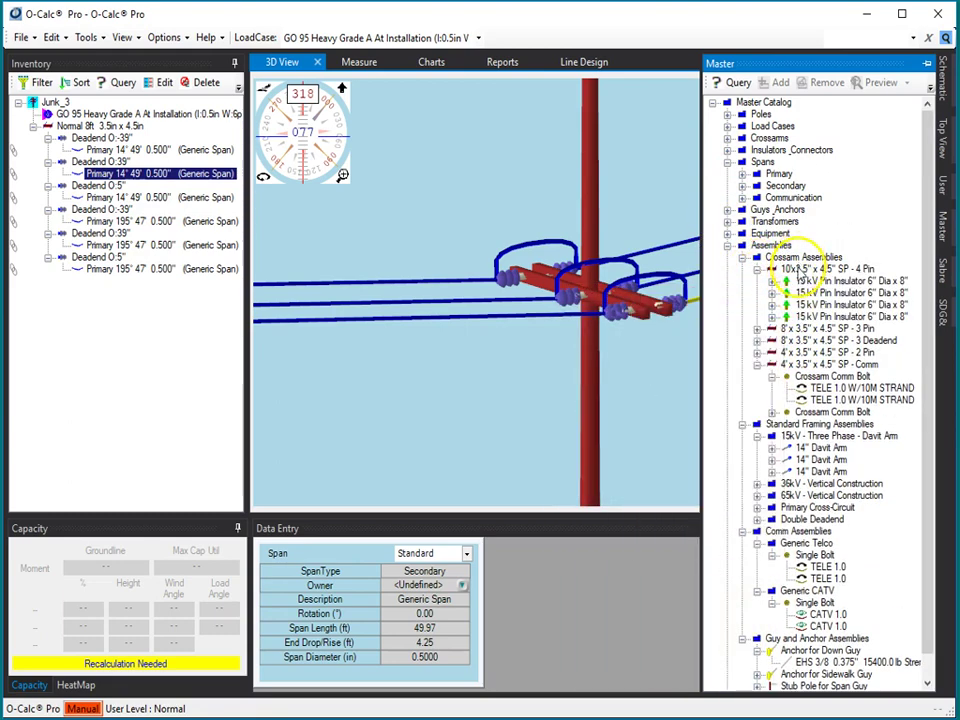
pyautogui.moveTo(797, 270); pyautogui.dragTo(589, 189)
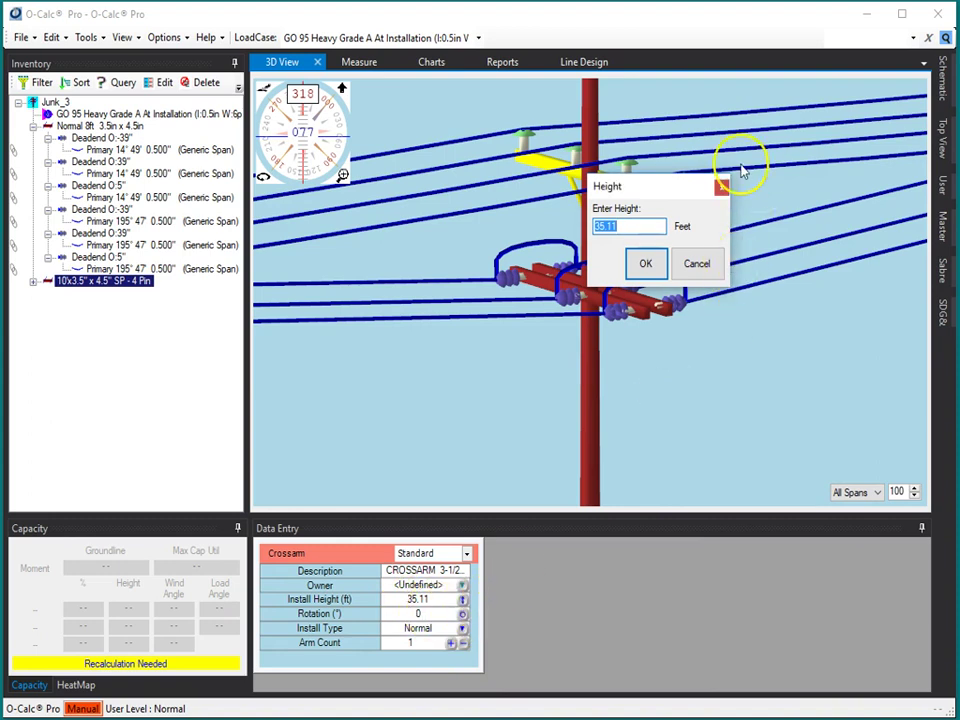
# Step: Mount the 4-pin crossarm at 35.11 ft, rotate it to 106°, and list its insulators
pyautogui.click(645, 263)
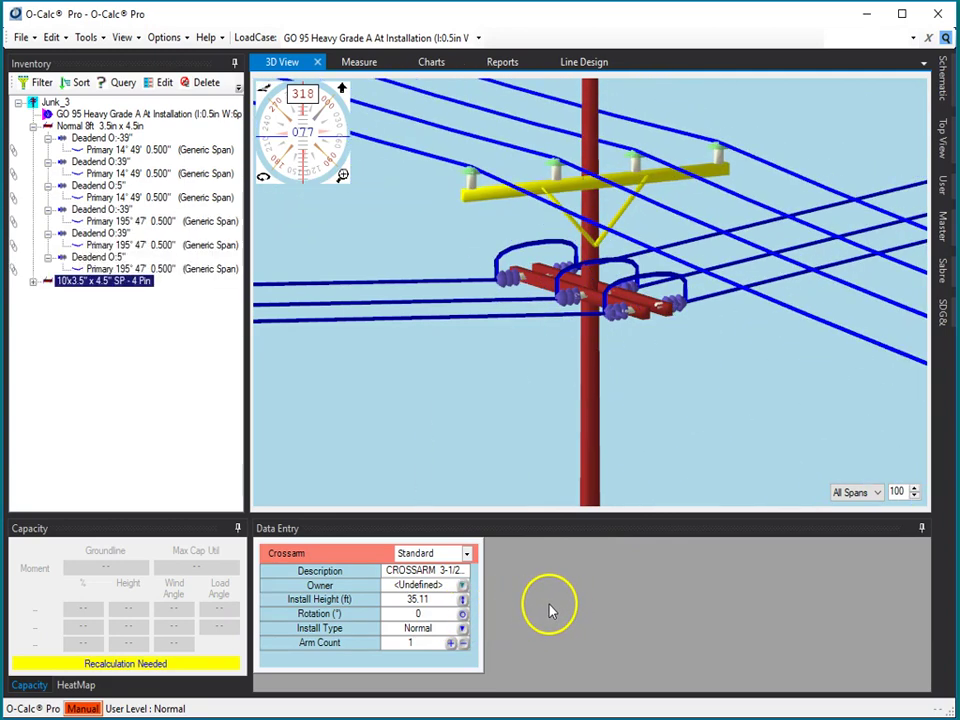
pyautogui.click(591, 580)
pyautogui.scroll(-5, 718, 243)
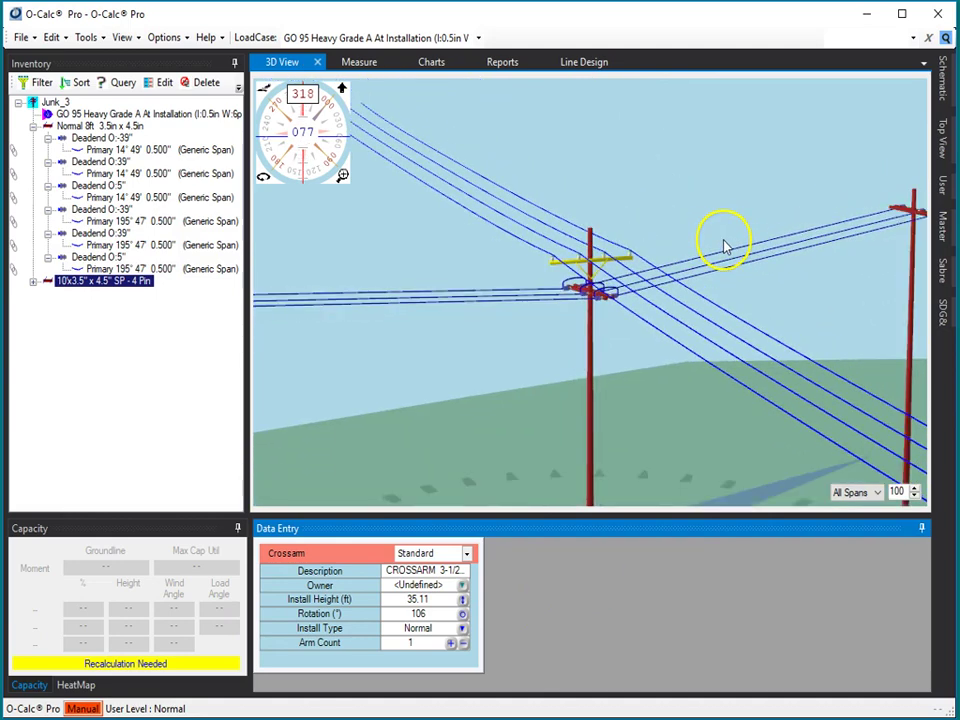
pyautogui.moveTo(724, 251); pyautogui.dragTo(709, 260)
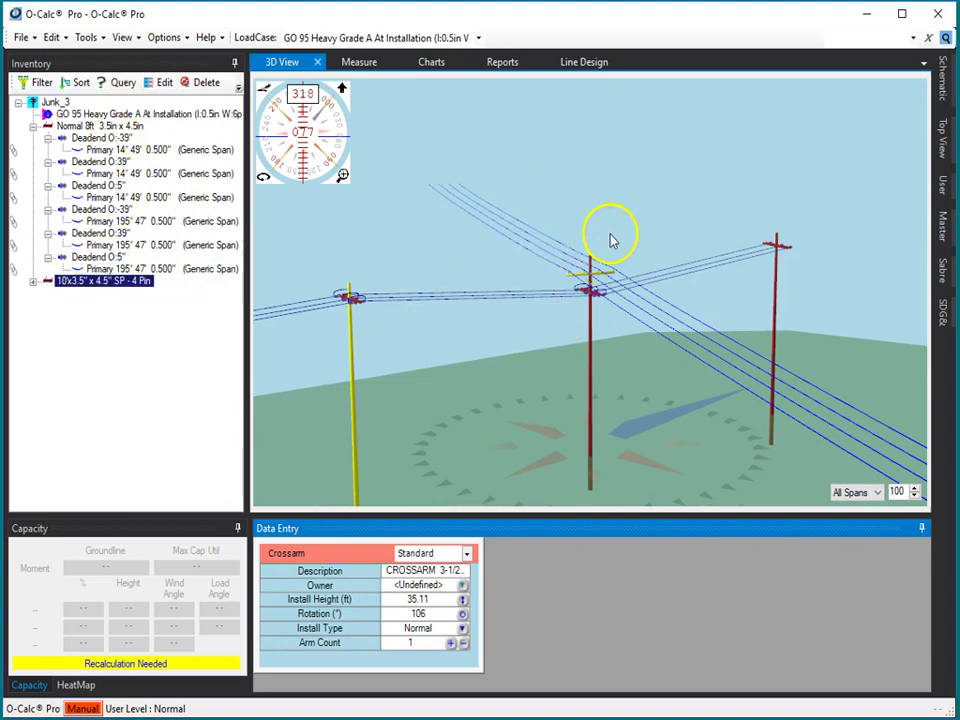
pyautogui.scroll(5, 604, 270)
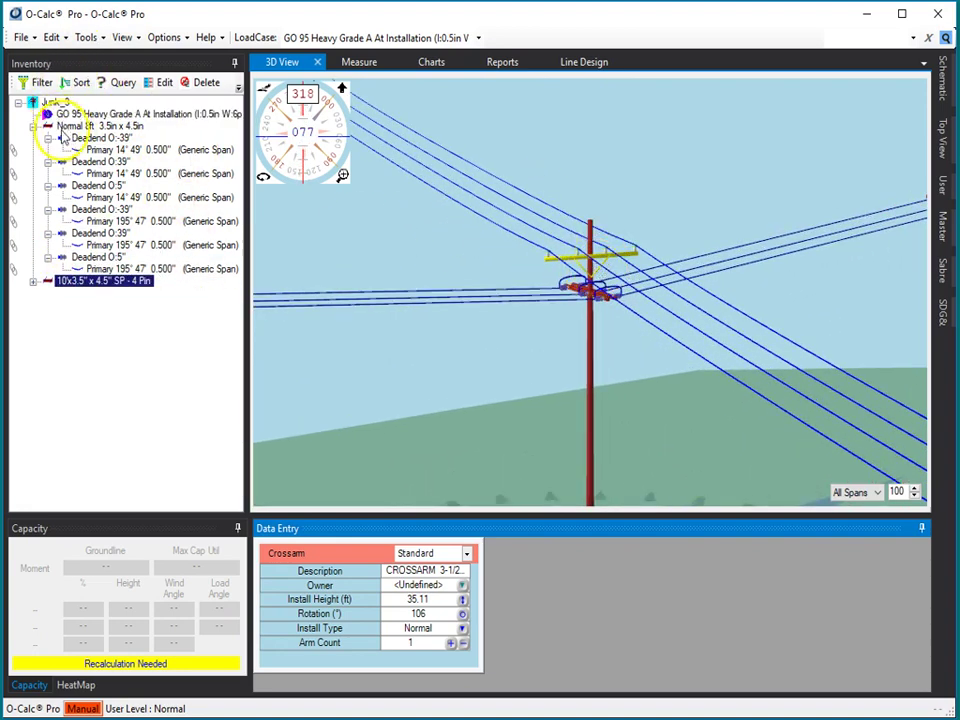
pyautogui.click(33, 281)
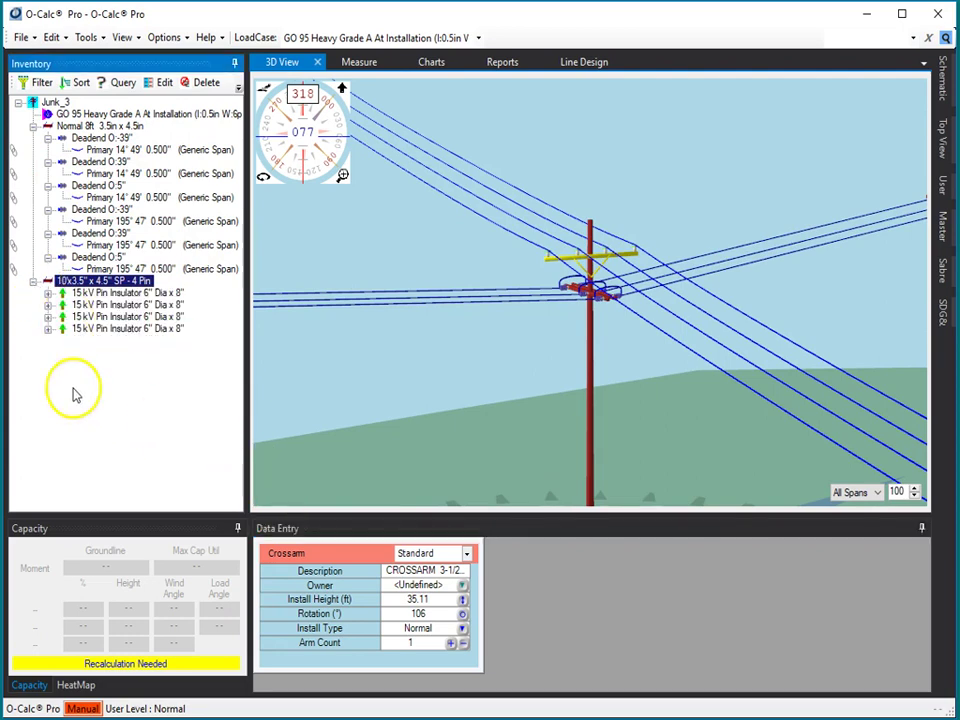
# Step: Select and delete the four Primary 120' spans on the new crossarm's insulators, confirming with Yes
pyautogui.click(83, 330)
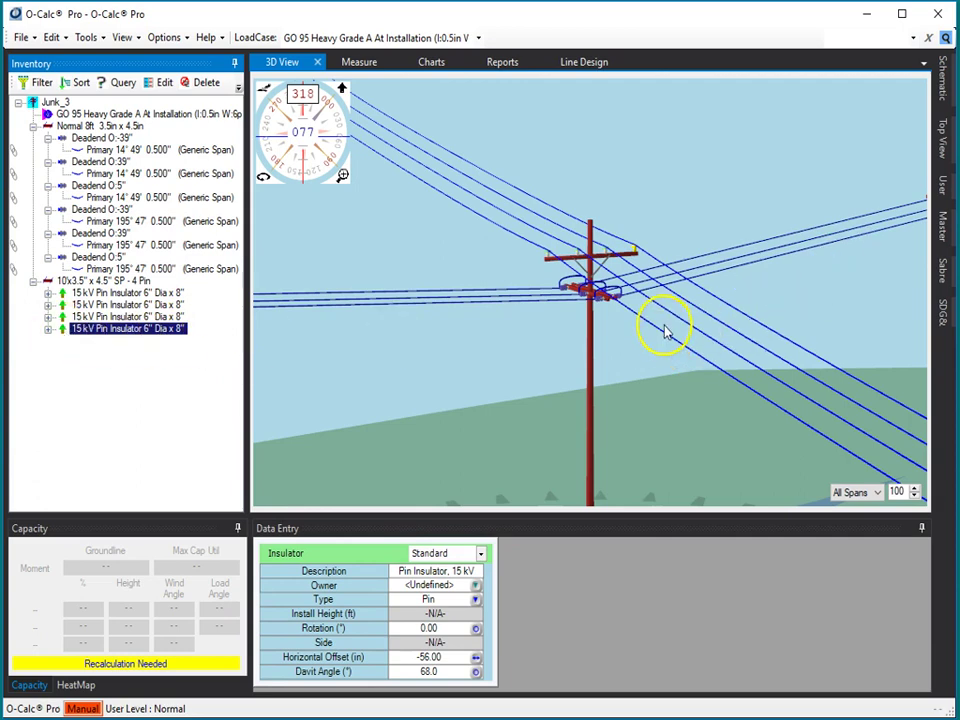
pyautogui.scroll(3, 668, 335)
pyautogui.click(707, 345)
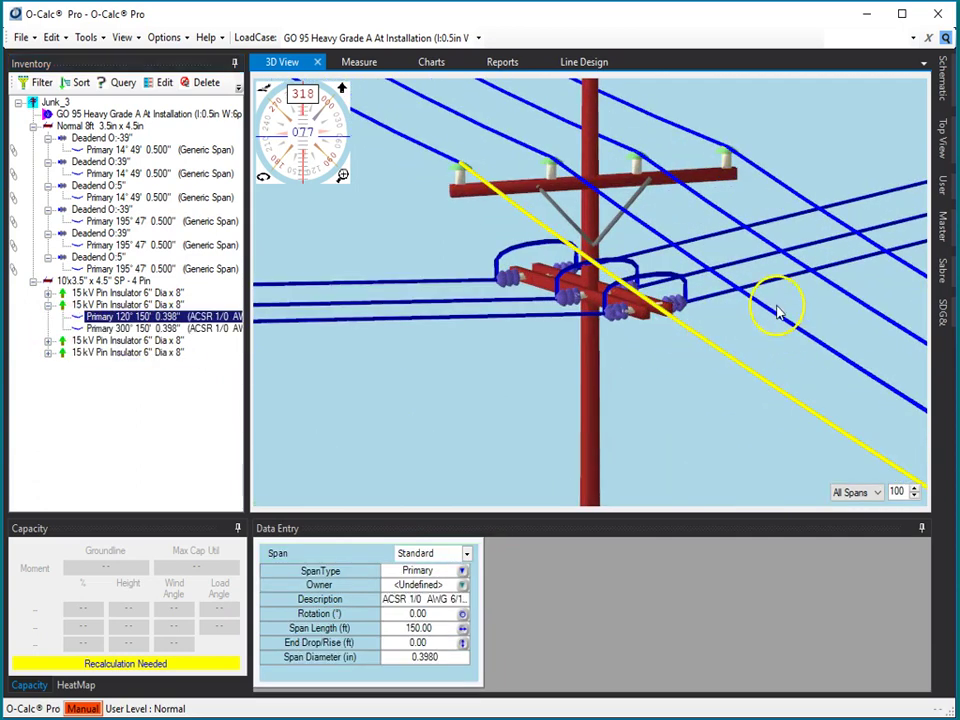
pyautogui.click(777, 317)
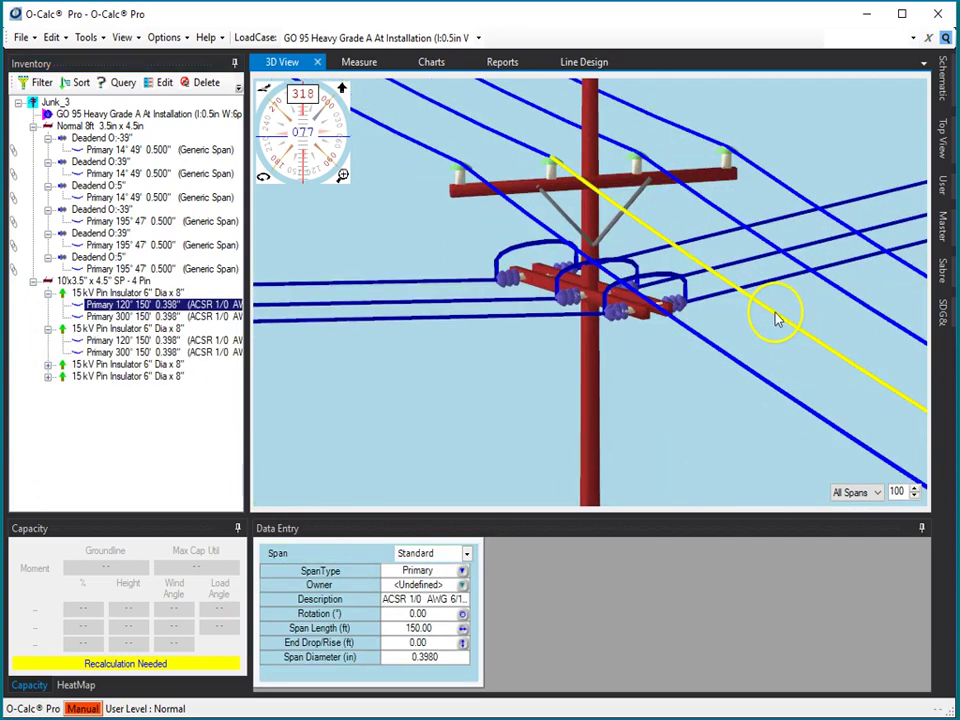
pyautogui.keyDown('ctrl'); pyautogui.click(740, 367); pyautogui.keyUp('ctrl')
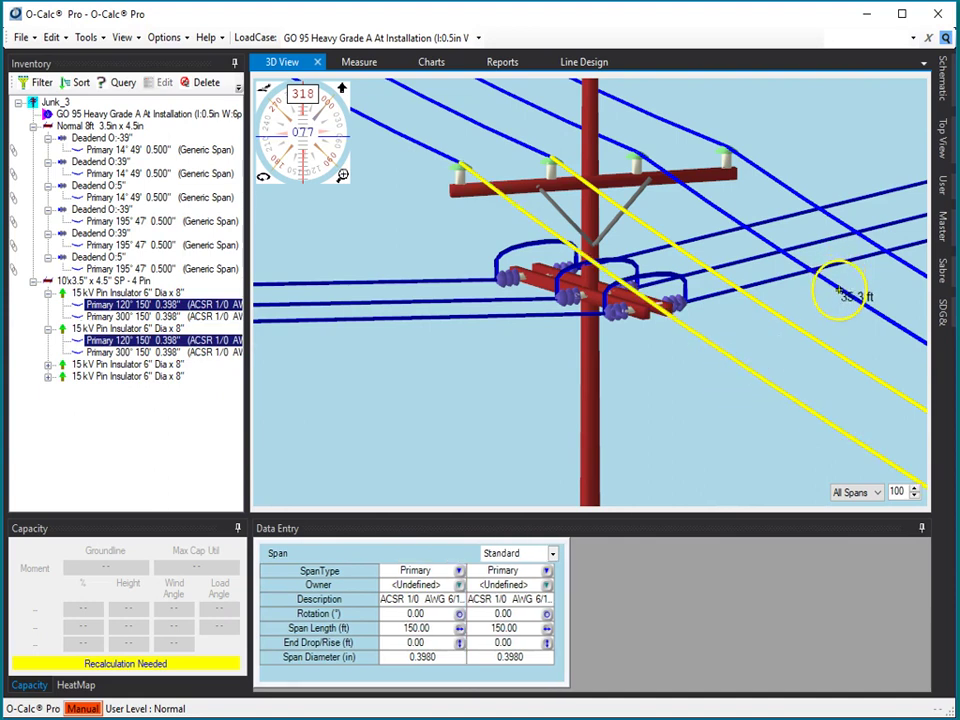
pyautogui.keyDown('ctrl'); pyautogui.click(855, 290); pyautogui.keyUp('ctrl')
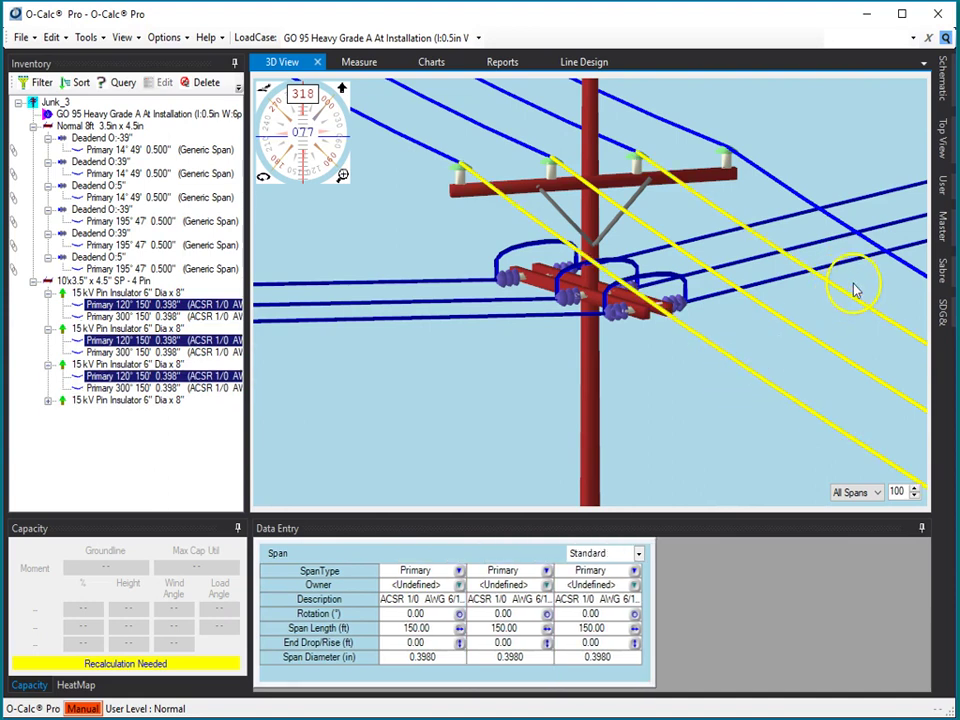
pyautogui.keyDown('ctrl'); pyautogui.click(903, 262); pyautogui.keyUp('ctrl')
pyautogui.press('Delete')
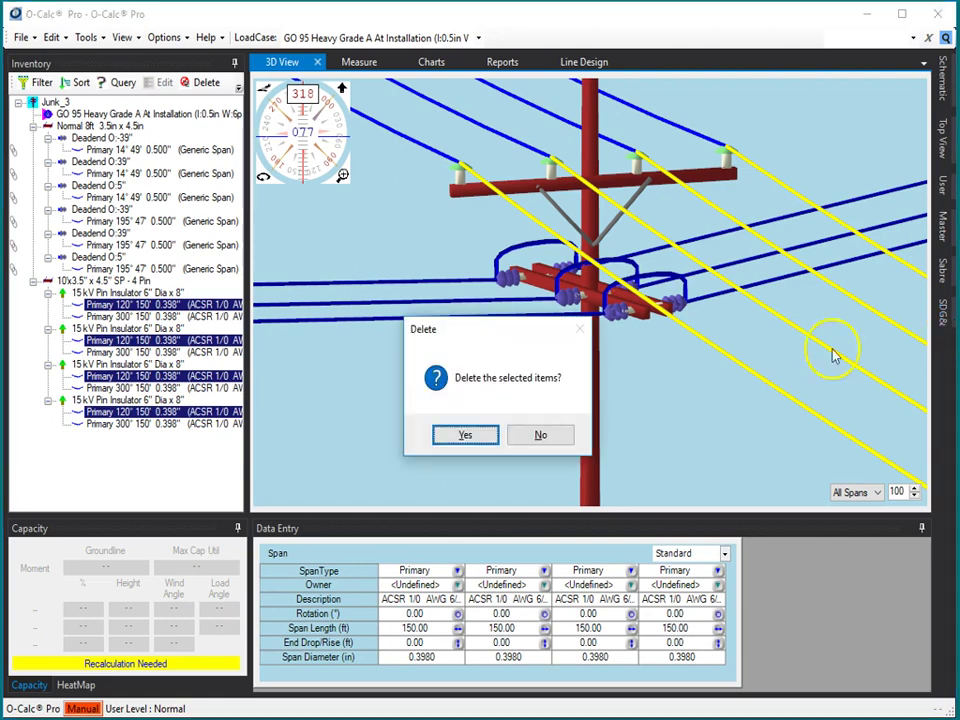
pyautogui.click(484, 438)
pyautogui.scroll(-5, 638, 253)
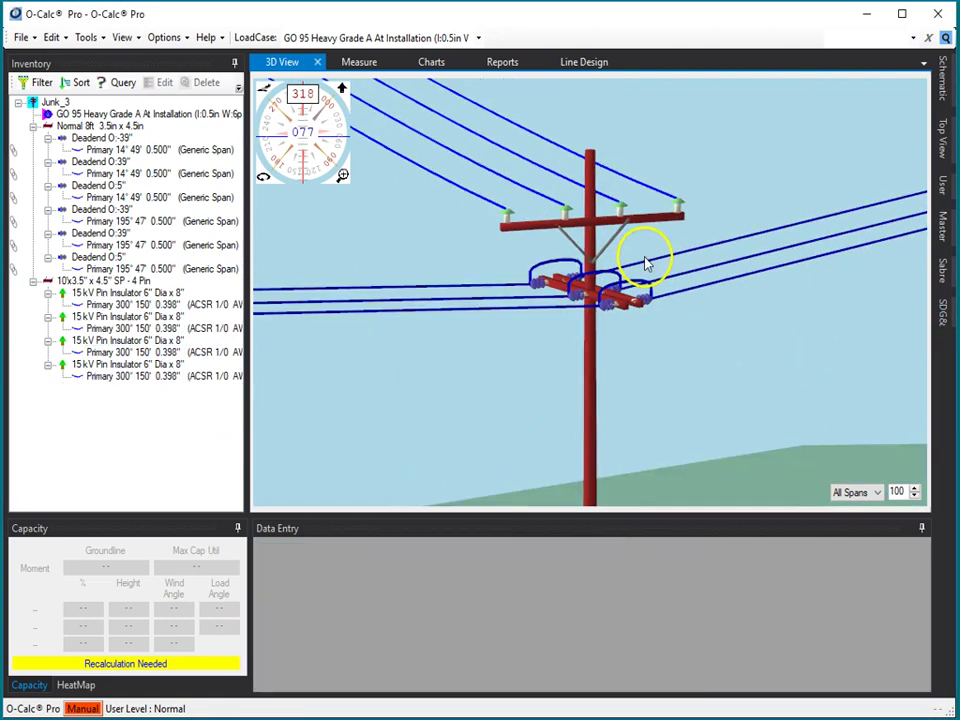
pyautogui.scroll(-2, 696, 409)
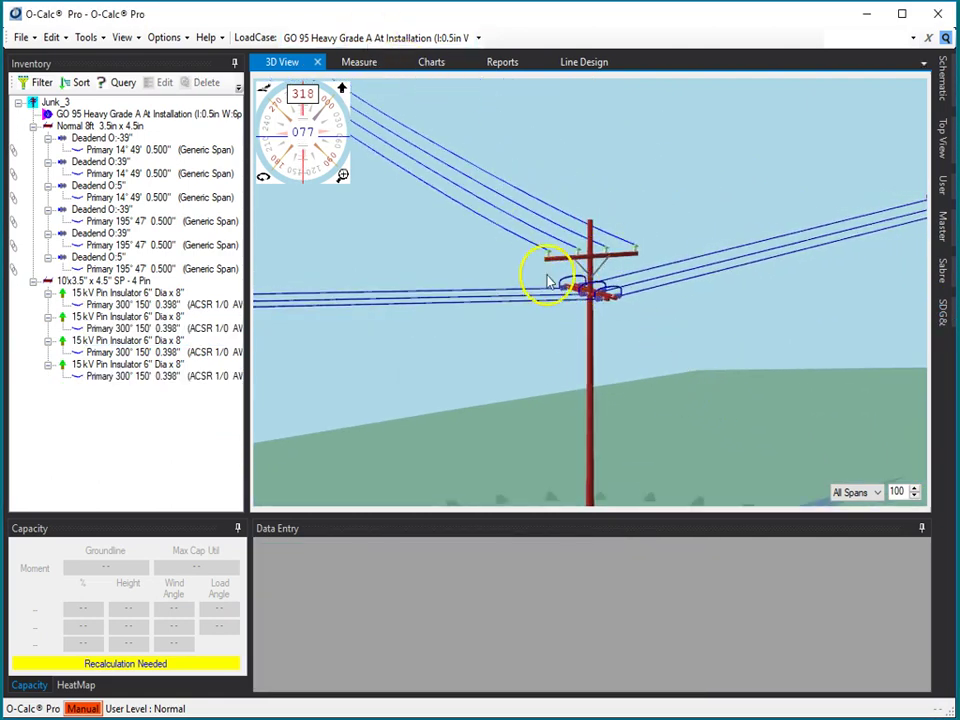
# Step: Extend the line from Junk_3 to a new pole, Junk_5, accepting its geolocation
pyautogui.click(583, 63)
pyautogui.scroll(-3, 786, 328)
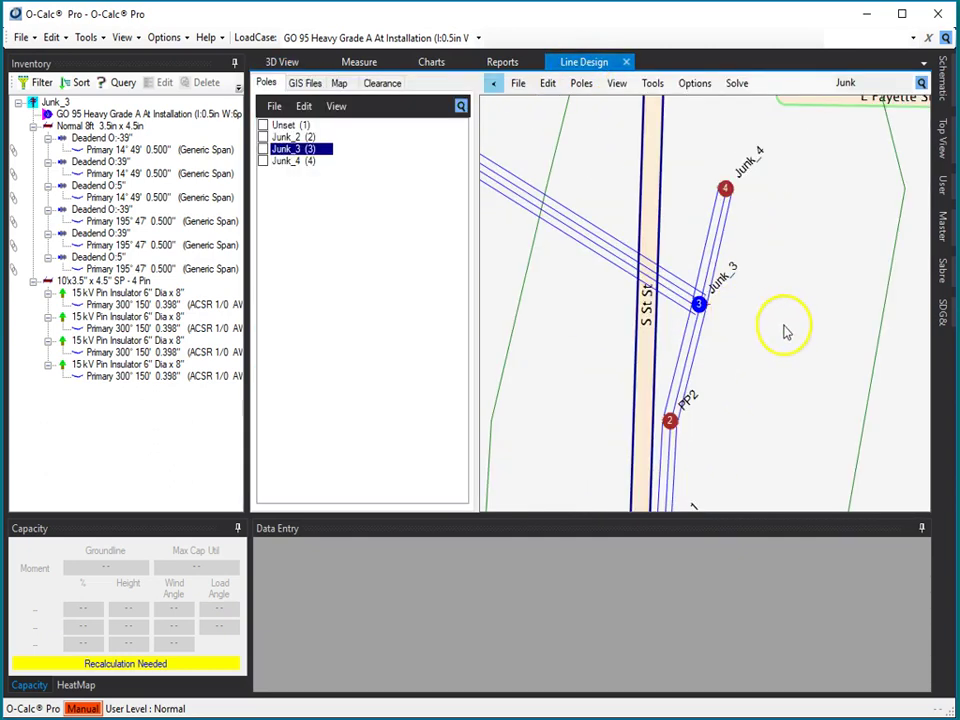
pyautogui.scroll(-3, 622, 278)
pyautogui.scroll(5, 707, 300)
pyautogui.scroll(-4, 825, 364)
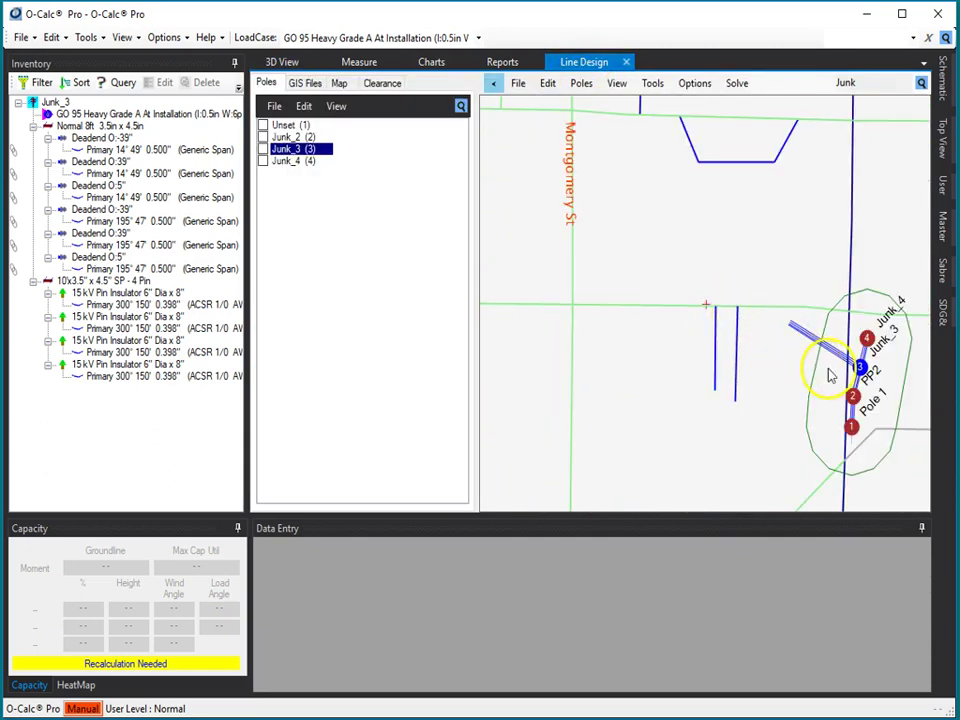
pyautogui.scroll(1, 790, 358)
pyautogui.moveTo(790, 358); pyautogui.dragTo(754, 349)
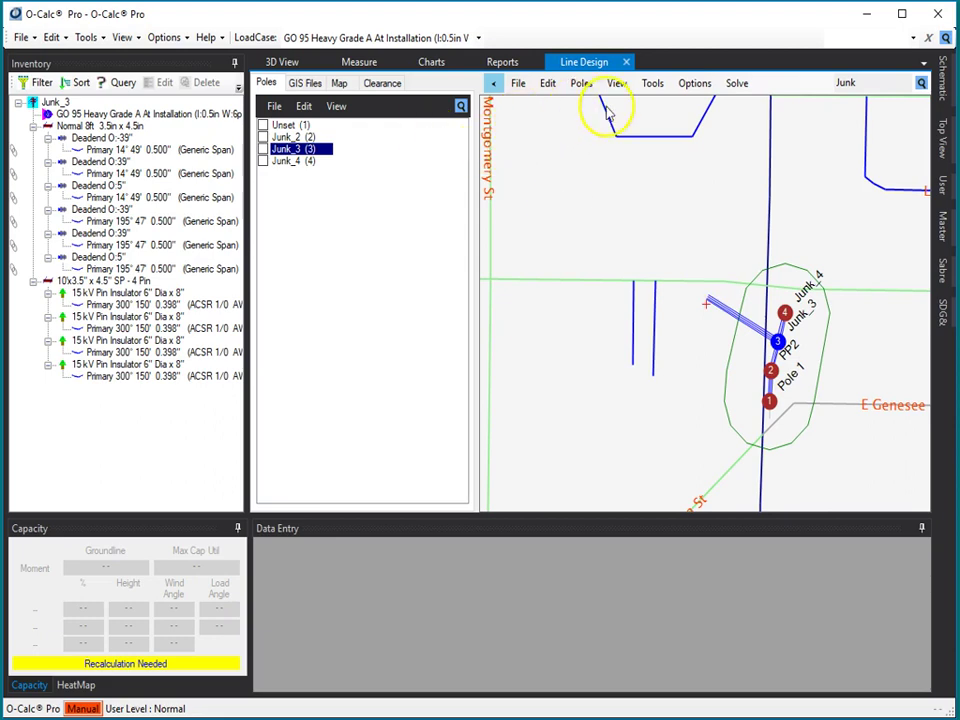
pyautogui.click(655, 87)
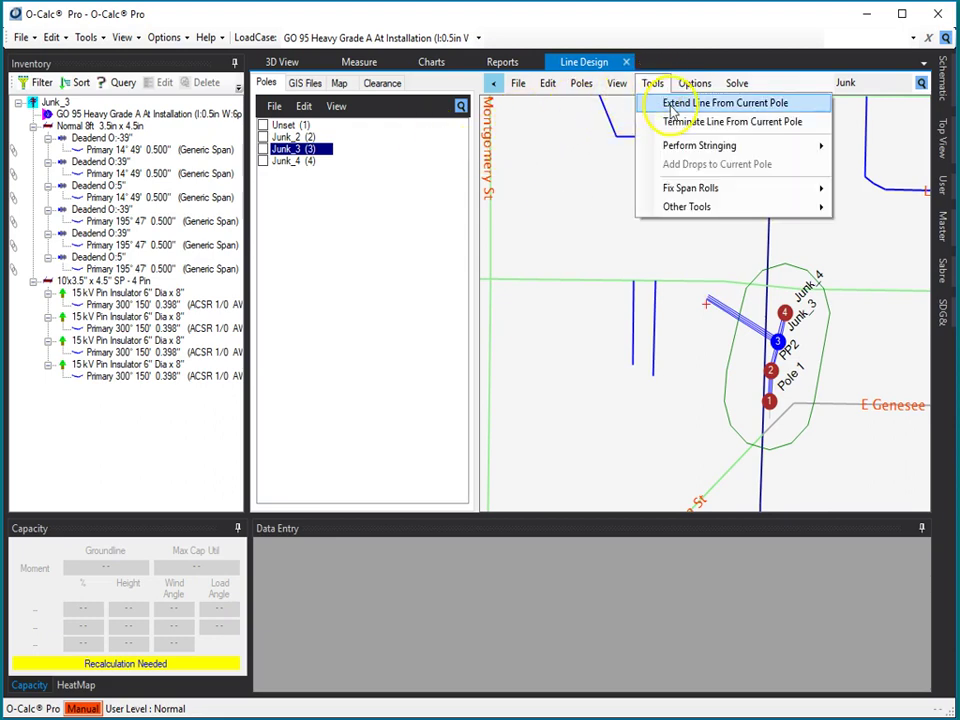
pyautogui.click(672, 104)
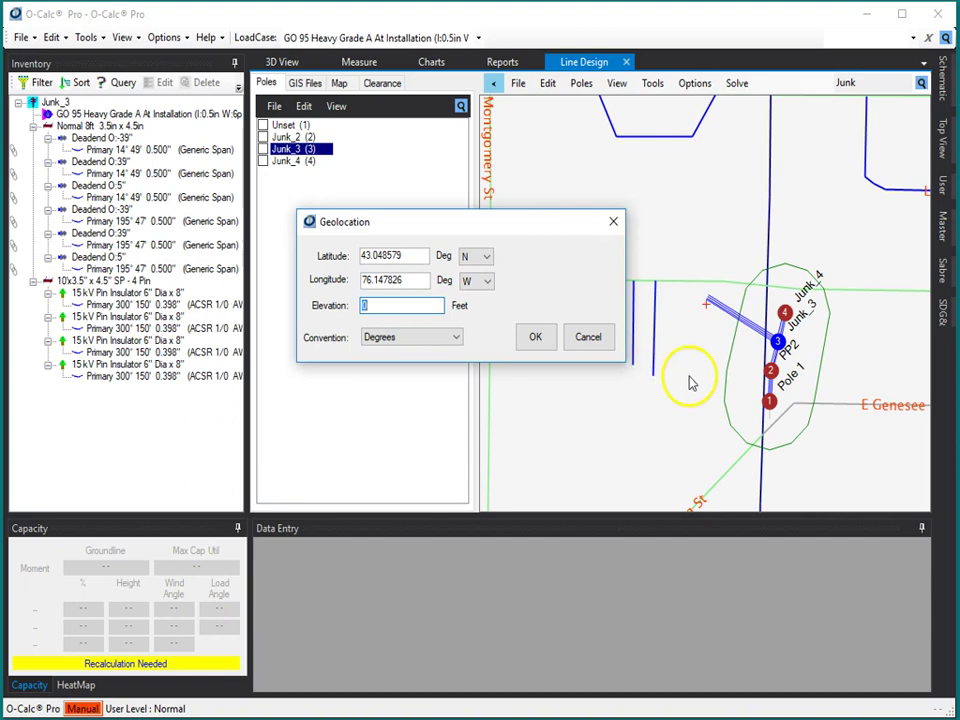
pyautogui.click(390, 340)
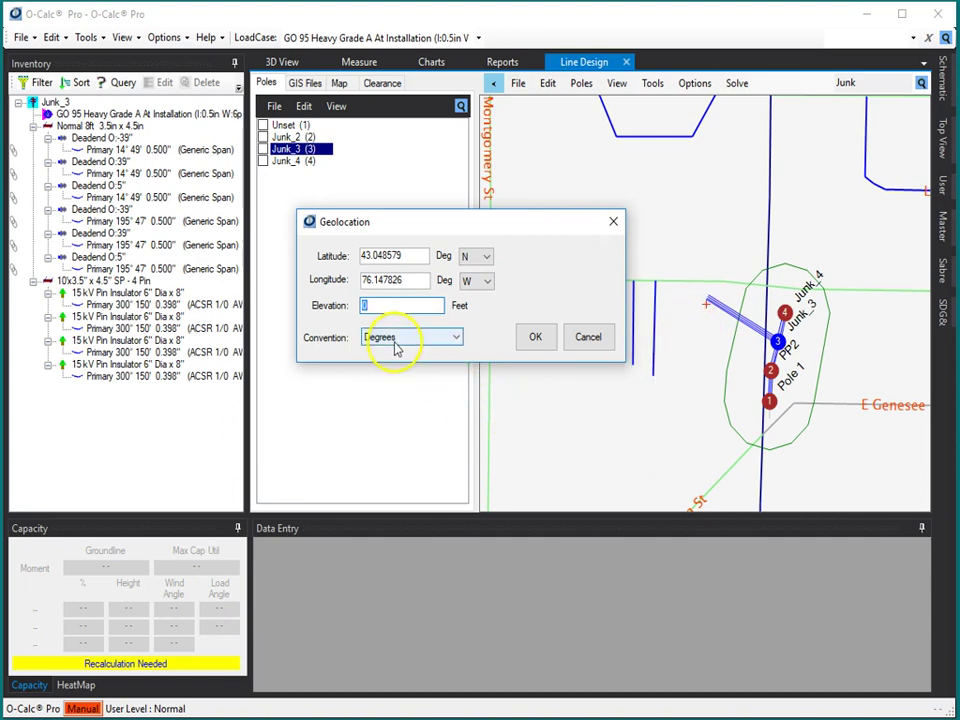
pyautogui.click(533, 338)
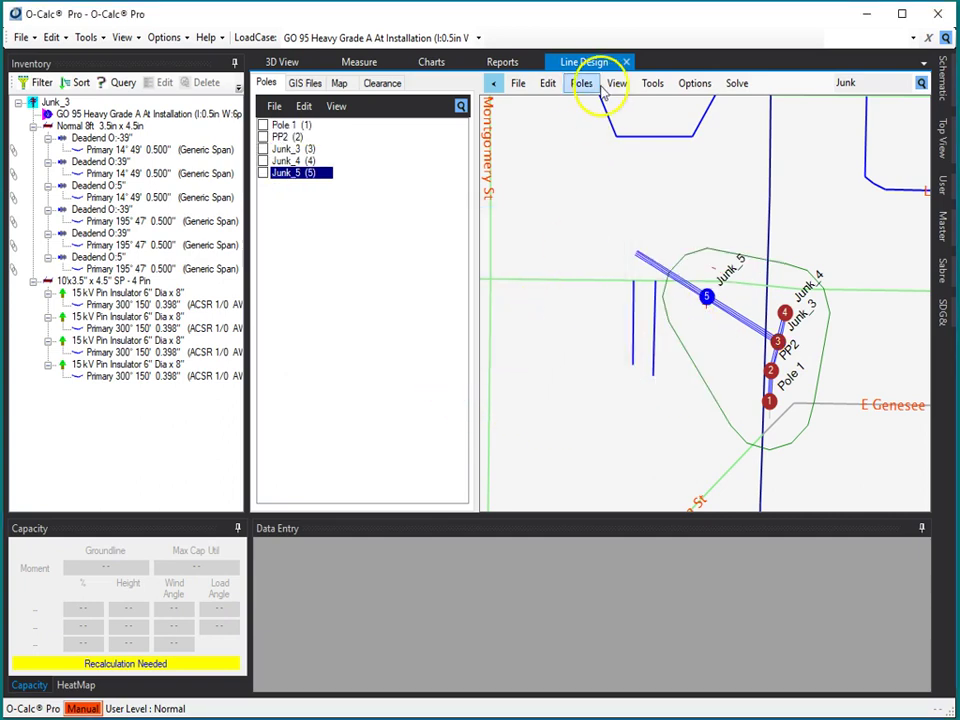
# Step: Terminate the line at another new pole, Junk_6, beyond Junk_5
pyautogui.click(655, 84)
pyautogui.click(660, 84)
pyautogui.click(652, 84)
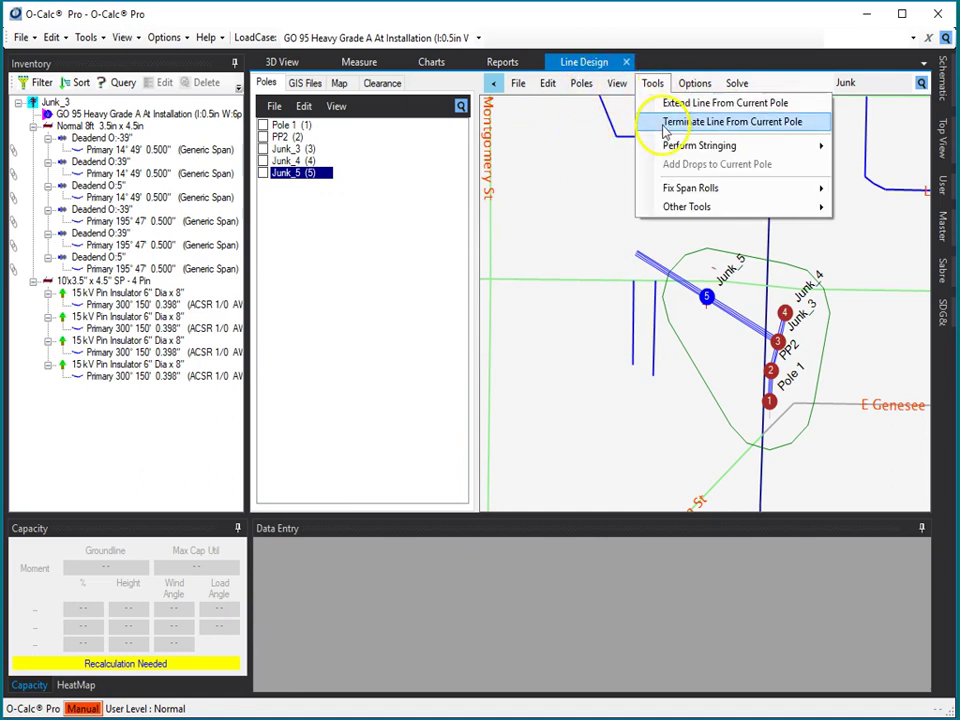
pyautogui.click(650, 122)
pyautogui.click(537, 339)
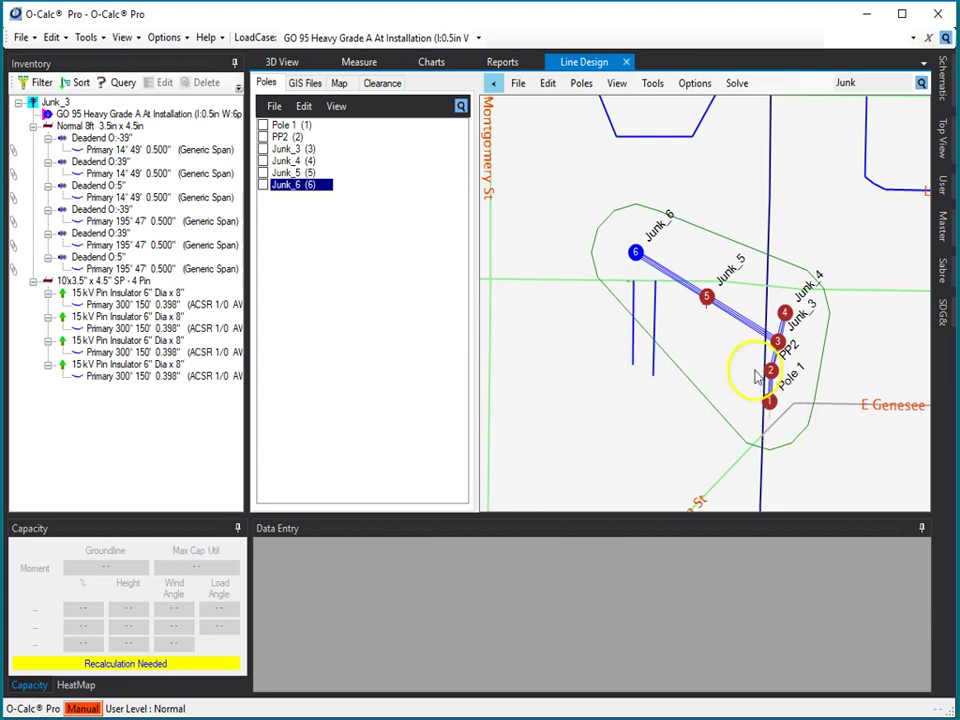
pyautogui.scroll(-5, 706, 308)
pyautogui.scroll(2, 704, 306)
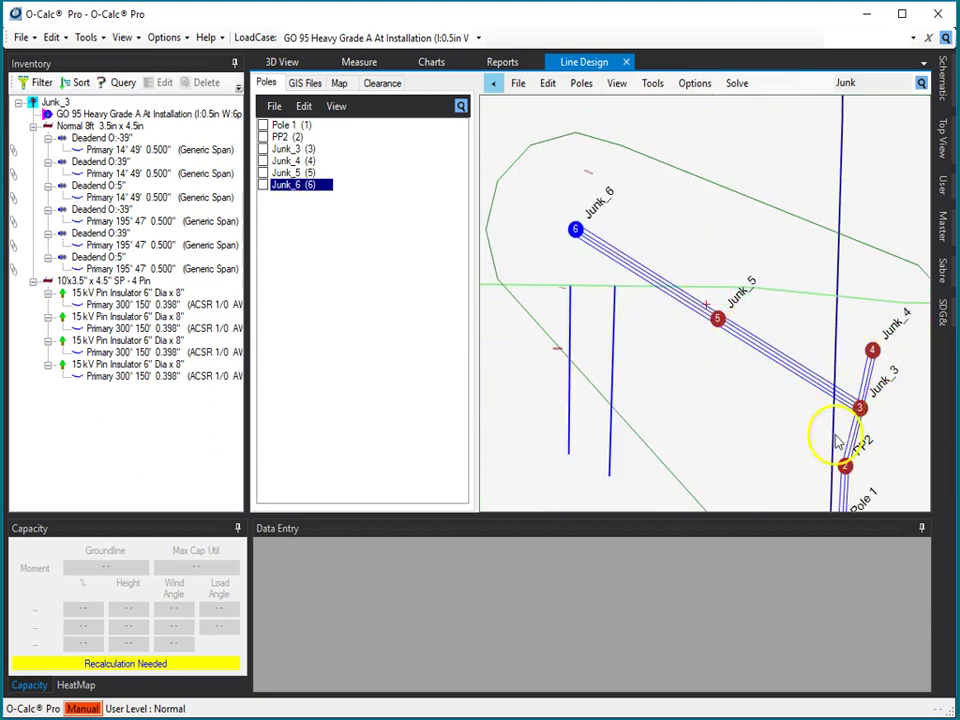
pyautogui.scroll(2, 745, 330)
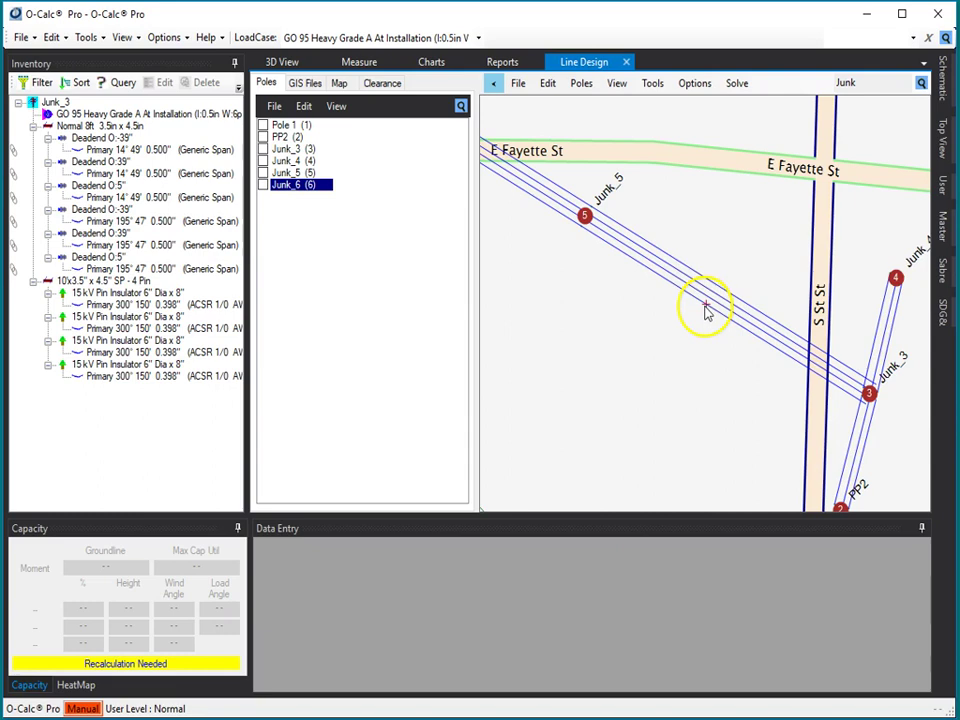
# Step: Change only this one span from Junk_3 toward Junk_5 to span type Secondary
pyautogui.rightClick(603, 247)
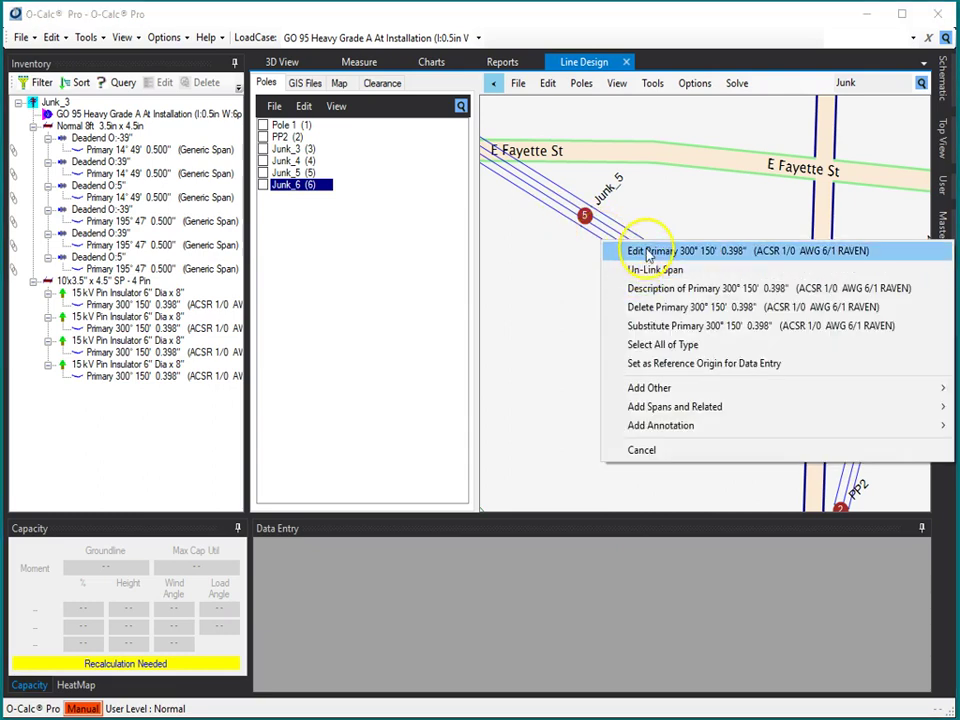
pyautogui.click(647, 254)
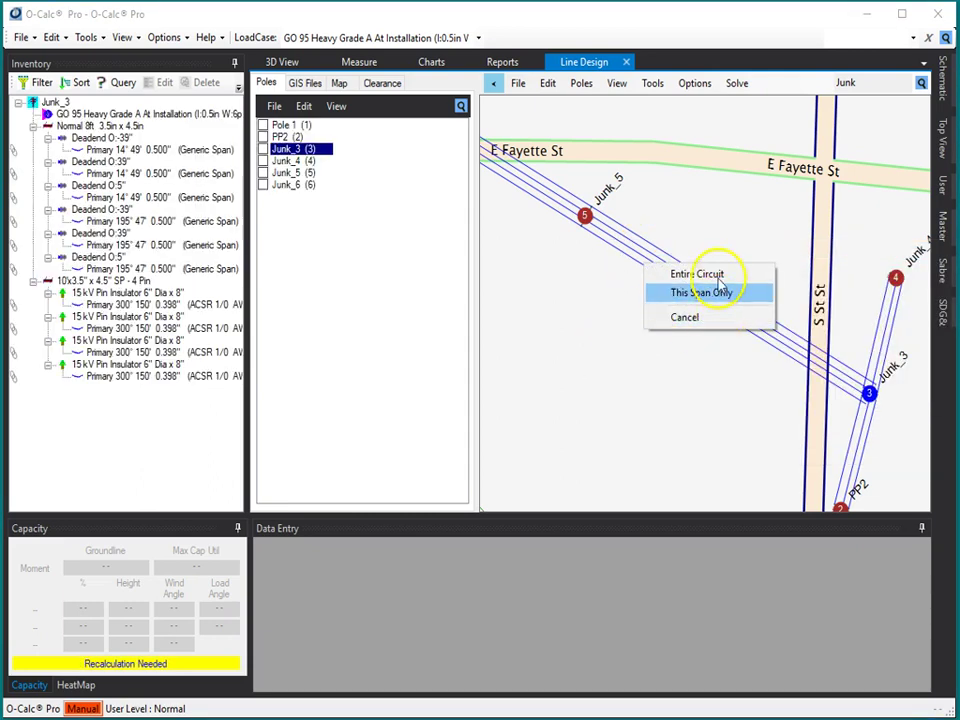
pyautogui.click(666, 290)
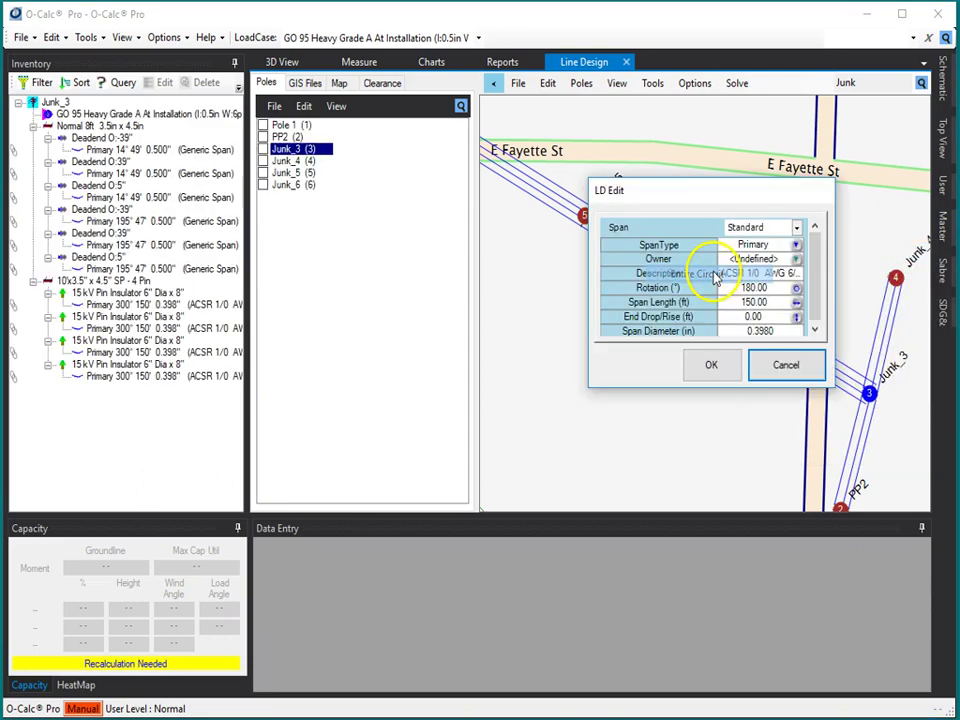
pyautogui.click(796, 246)
pyautogui.click(833, 271)
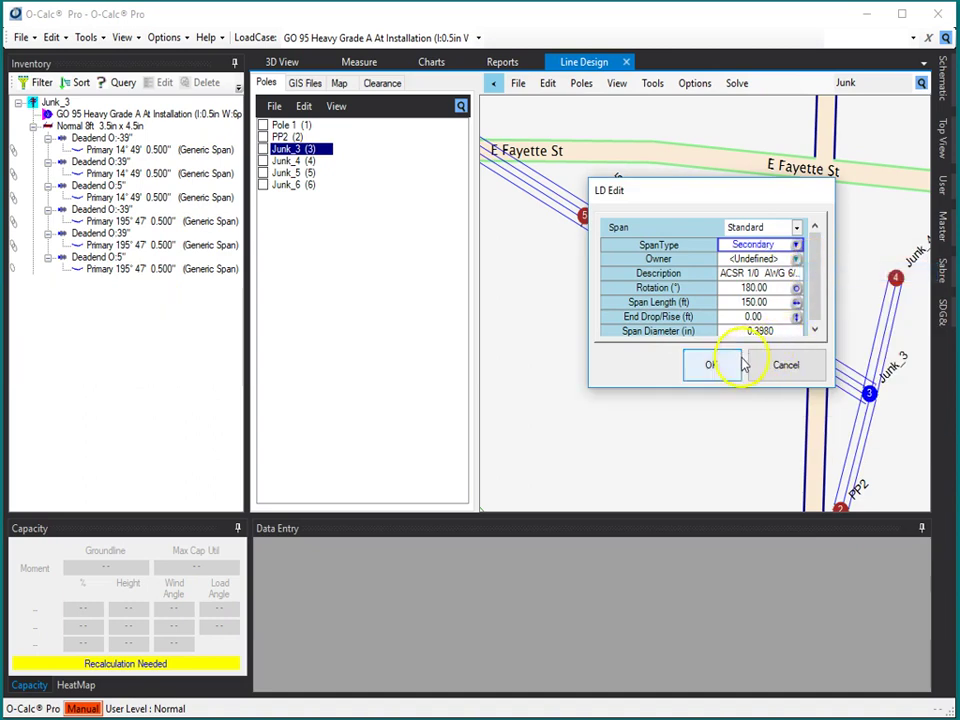
pyautogui.click(712, 365)
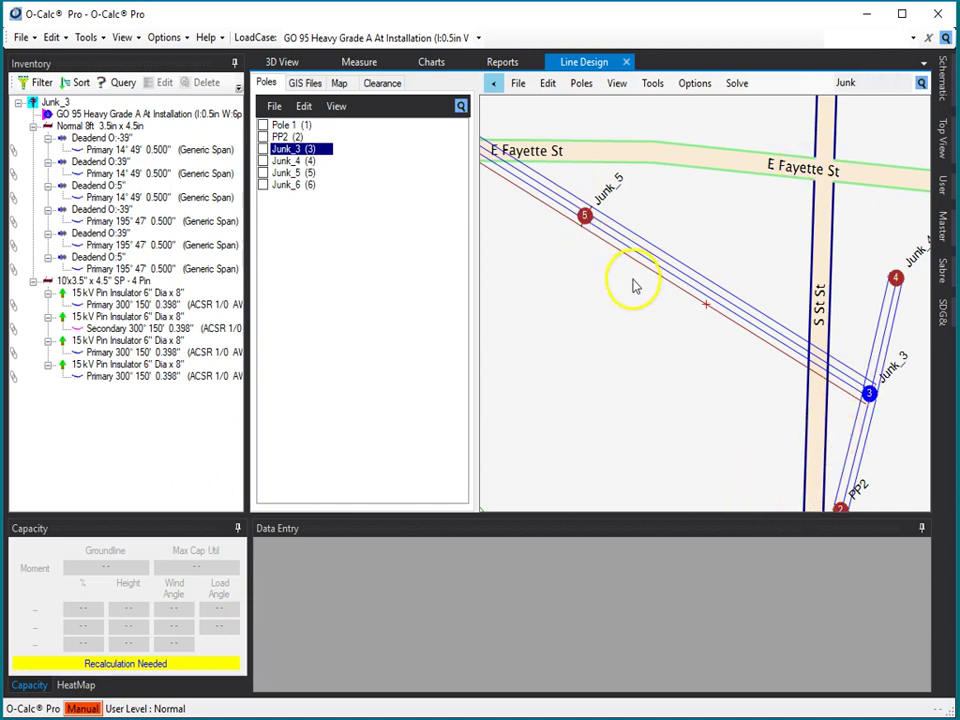
pyautogui.scroll(-5, 708, 312)
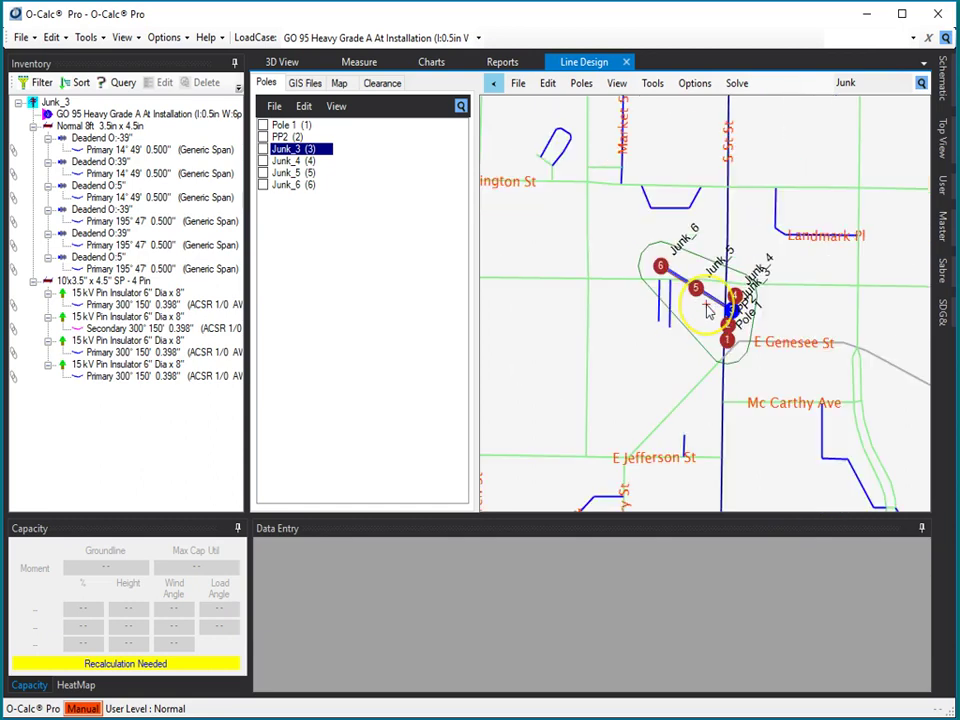
# Step: Zoom the map and drag the Poles list splitter left to widen the map
pyautogui.scroll(3, 708, 312)
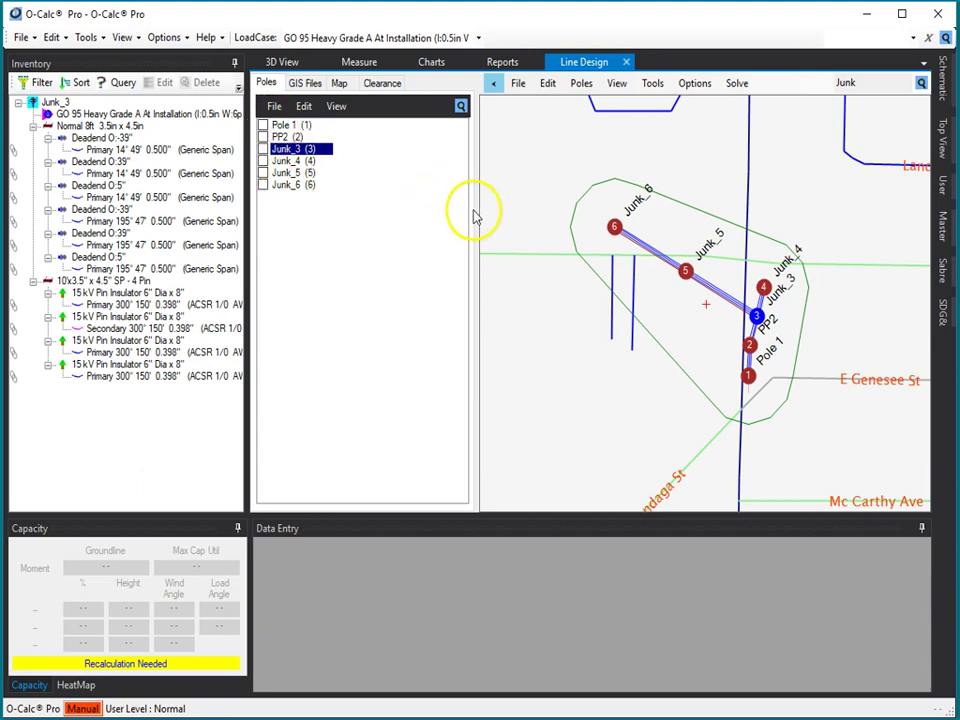
pyautogui.moveTo(477, 209); pyautogui.dragTo(454, 213)
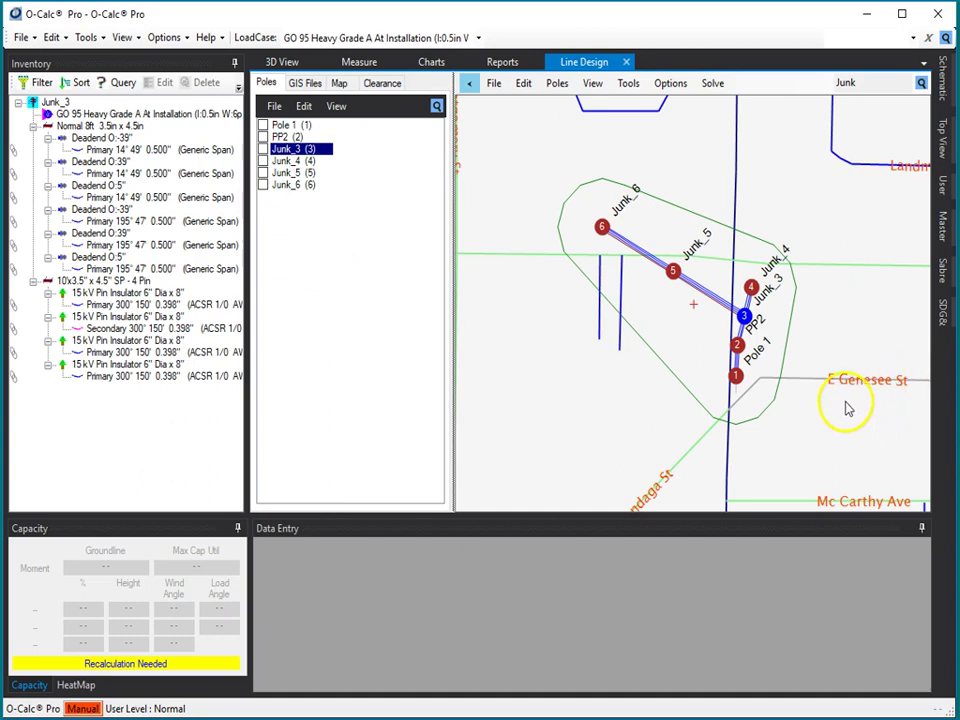
# Step: Select Pole 1 on the map and check Pole 1, Junk_5 and Junk_6 in the Poles list
pyautogui.click(736, 378)
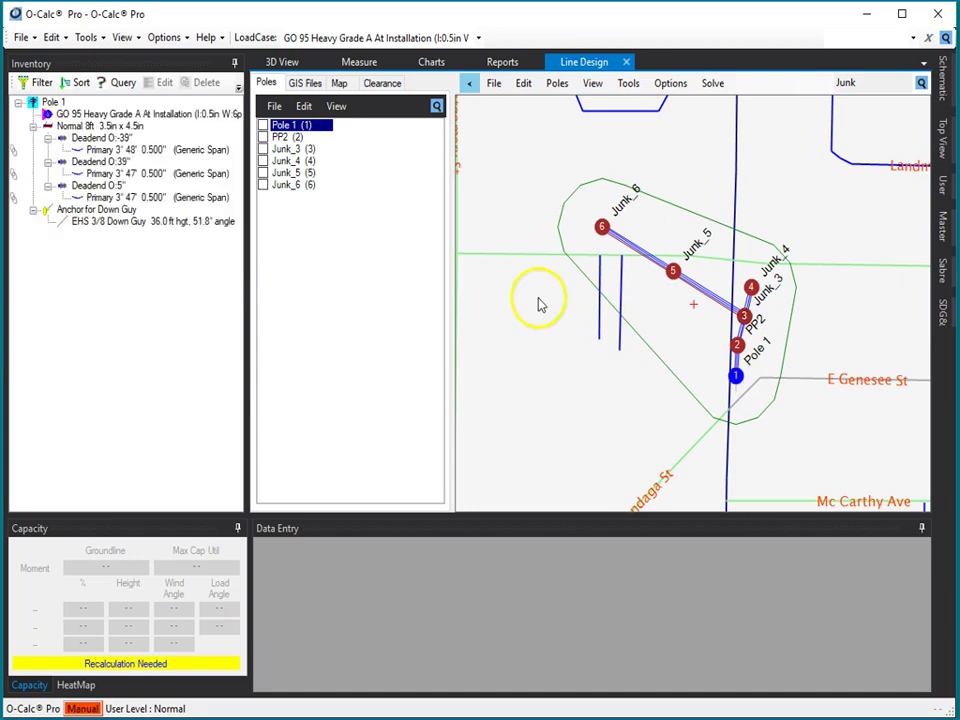
pyautogui.click(263, 126)
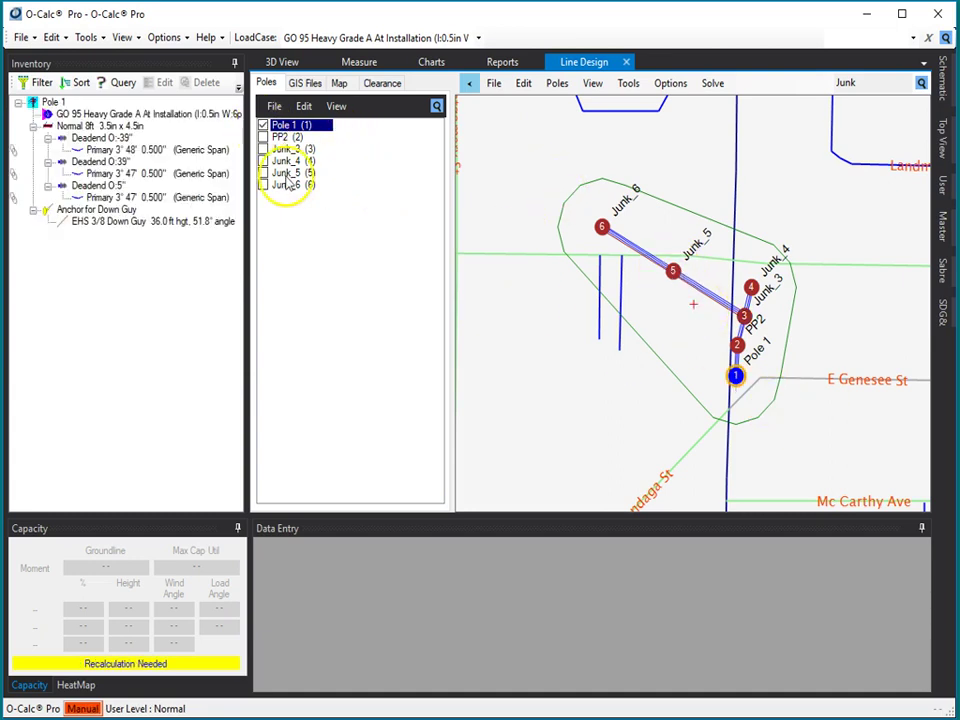
pyautogui.click(263, 172)
pyautogui.click(263, 184)
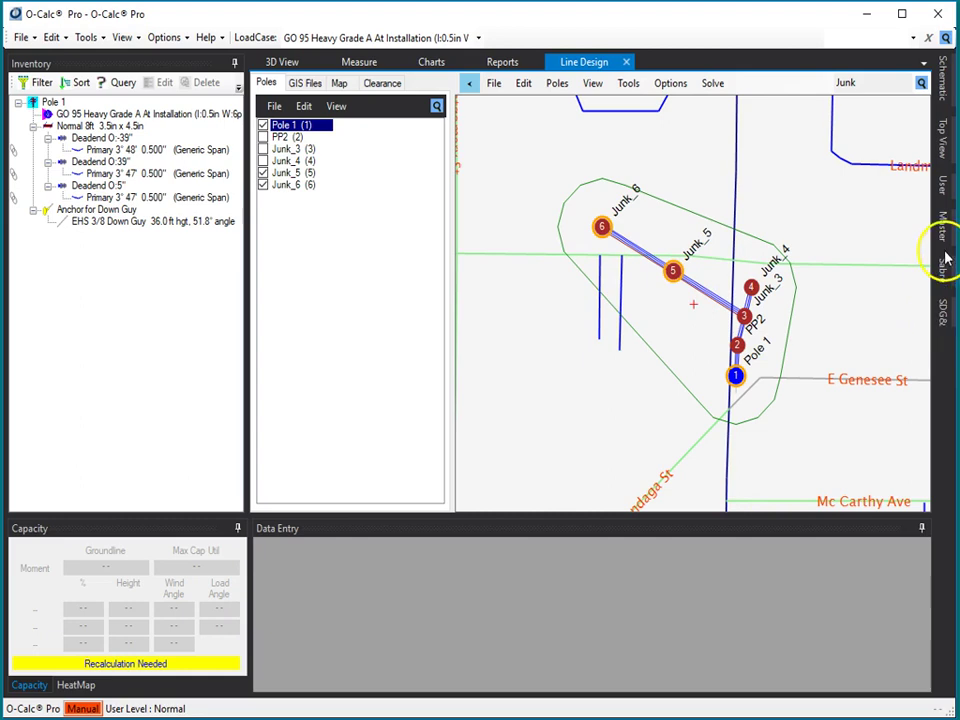
# Step: Make Generic CATV Single Bolt the line design stringing assembly from the Master catalog
pyautogui.moveTo(943, 235)
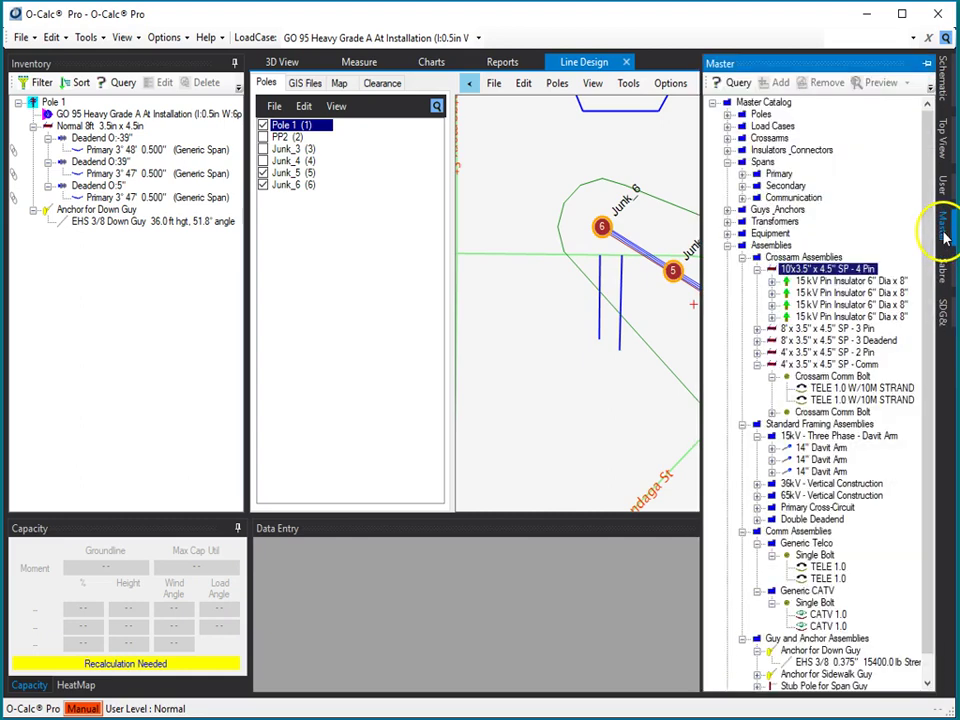
pyautogui.click(742, 257)
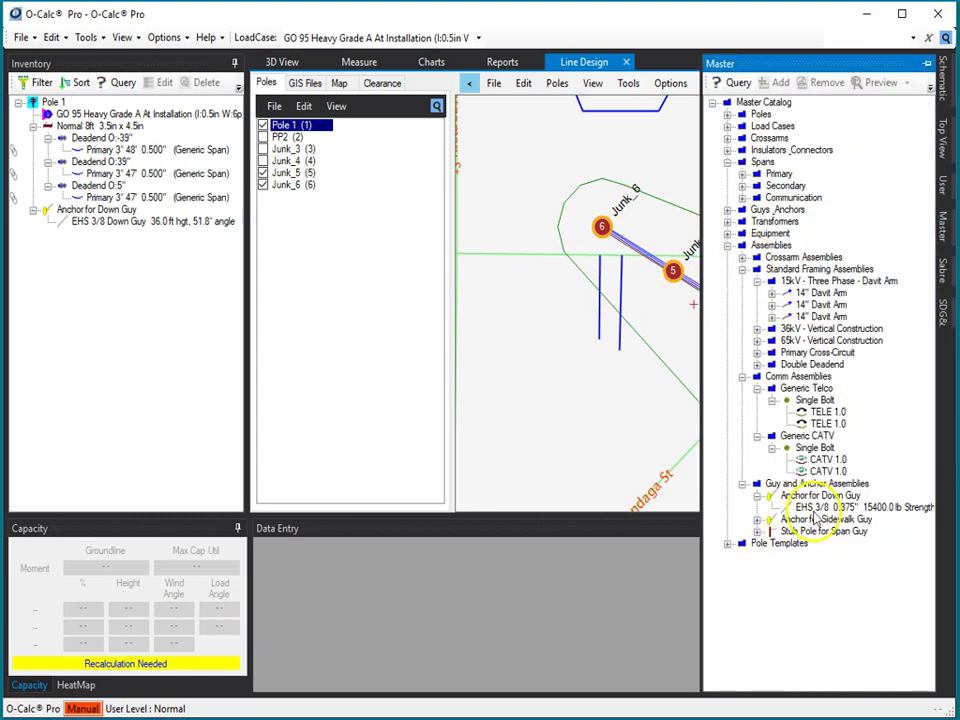
pyautogui.rightClick(814, 452)
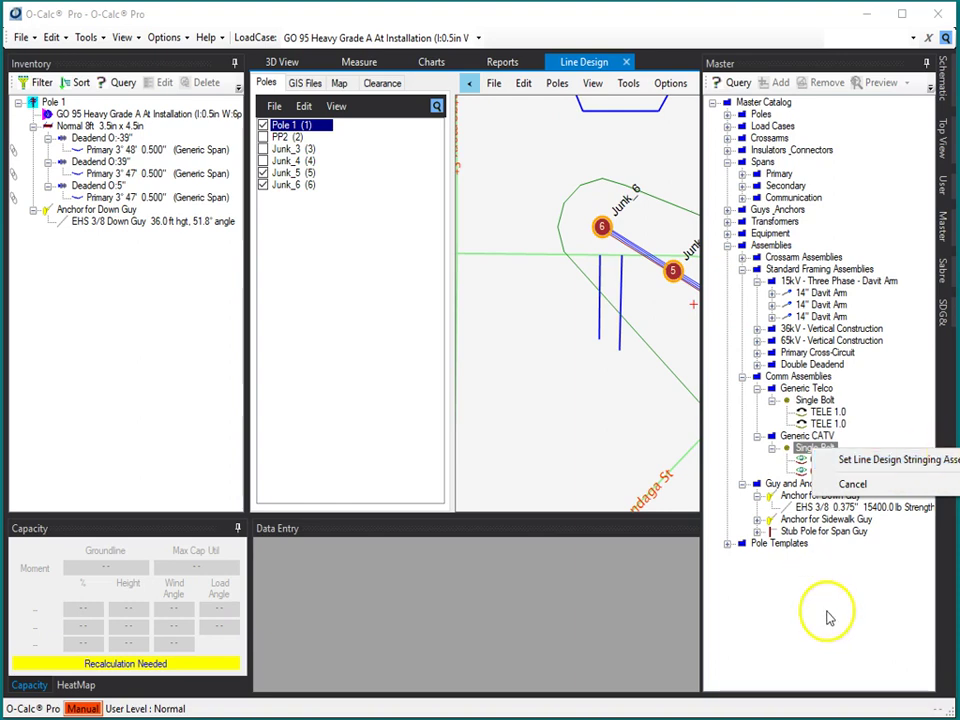
pyautogui.click(932, 459)
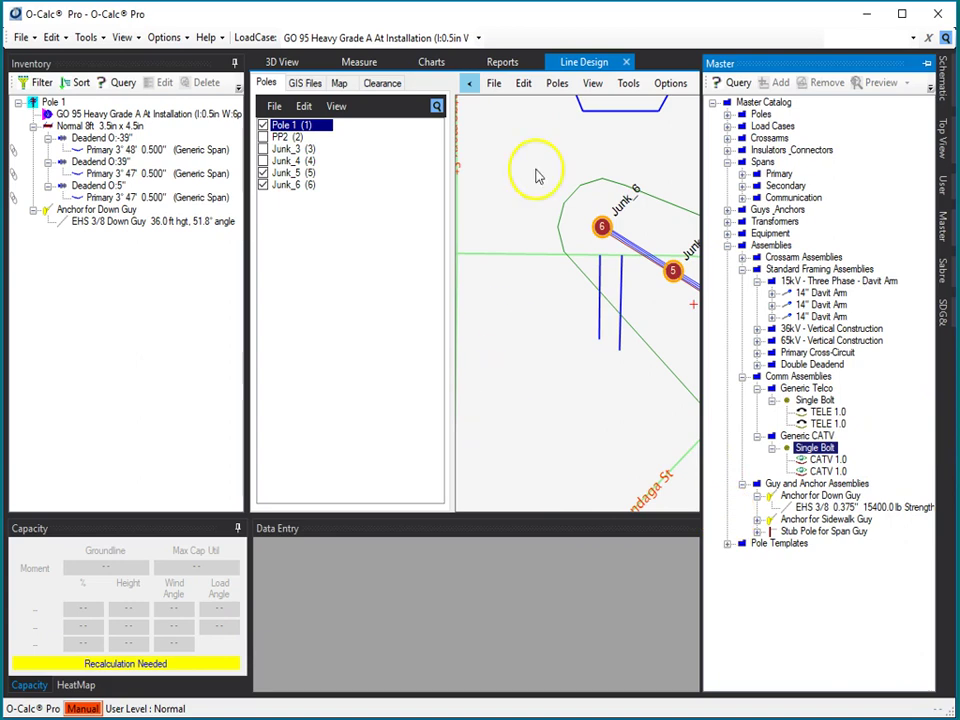
# Step: String the line across the checked poles at a 20 ft attachment height
pyautogui.click(628, 86)
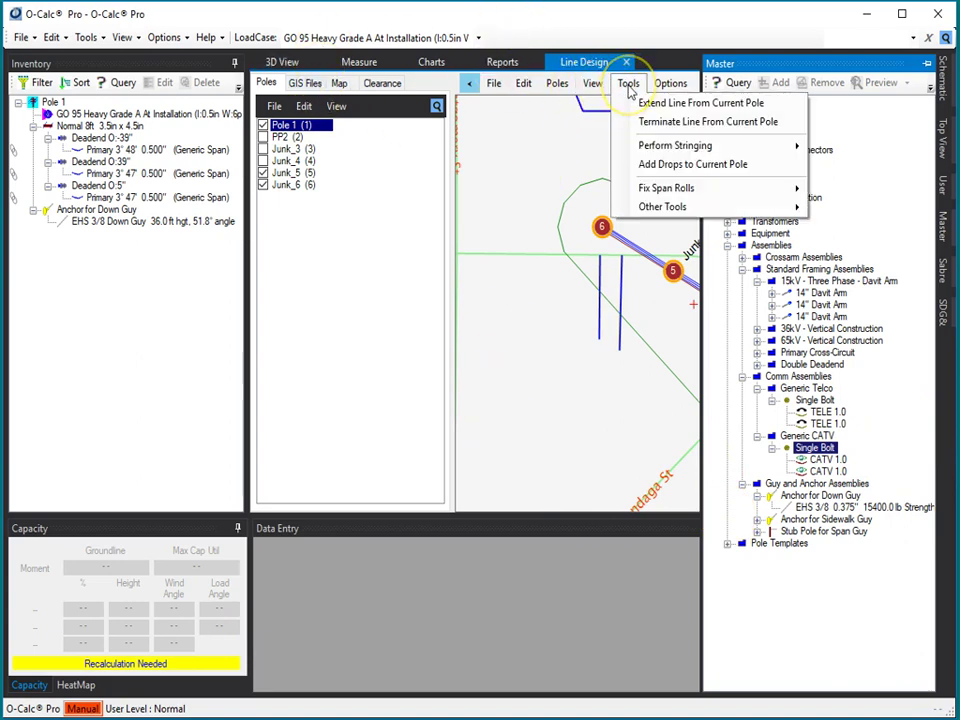
pyautogui.moveTo(681, 146)
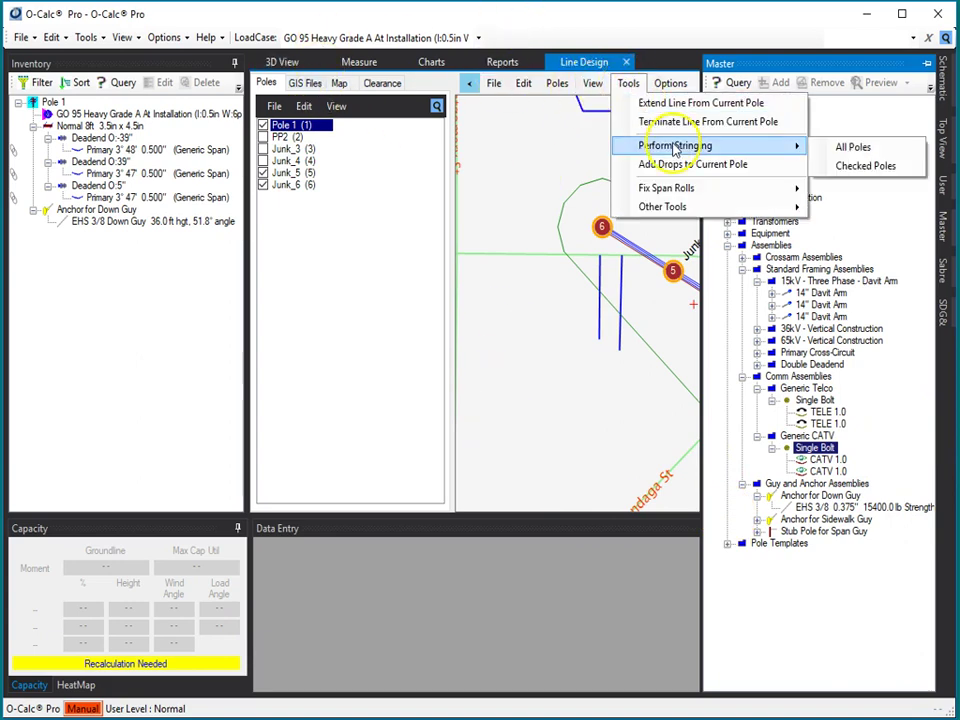
pyautogui.click(870, 167)
pyautogui.click(938, 256)
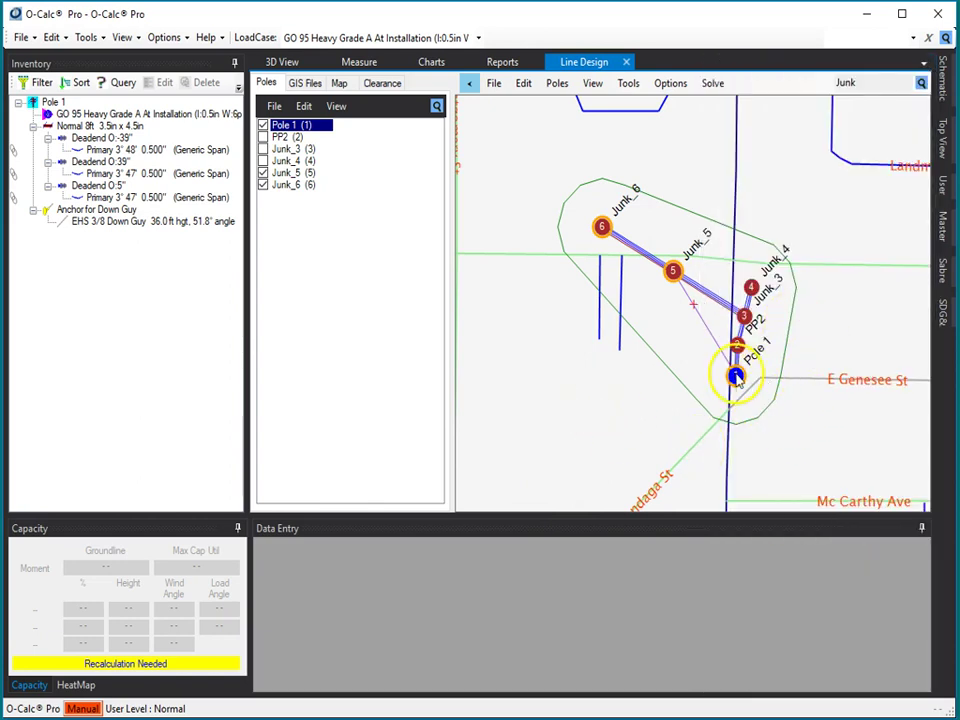
pyautogui.click(680, 292)
pyautogui.click(592, 224)
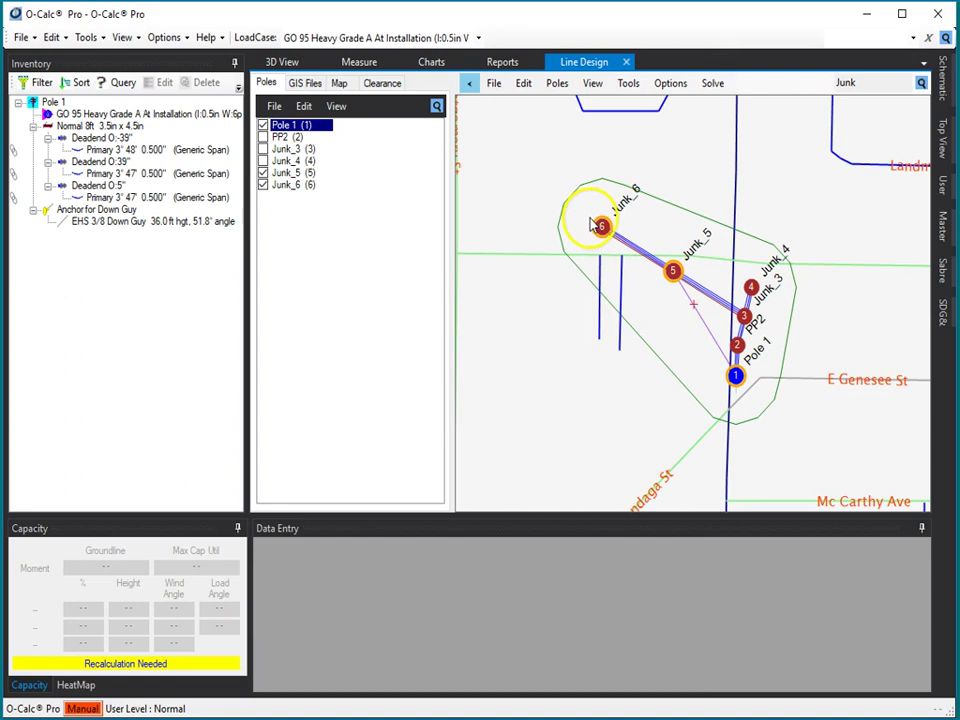
# Step: Inspect the line in 3D, undo the purple wire, and return to the line design map
pyautogui.click(274, 63)
pyautogui.moveTo(590, 415)
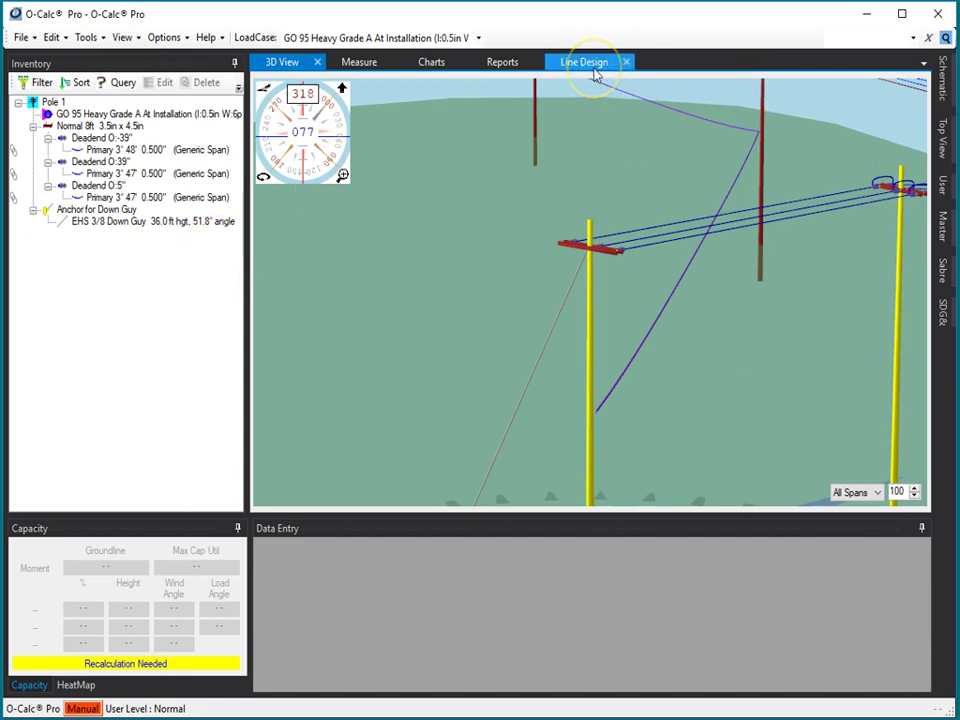
pyautogui.click(50, 40)
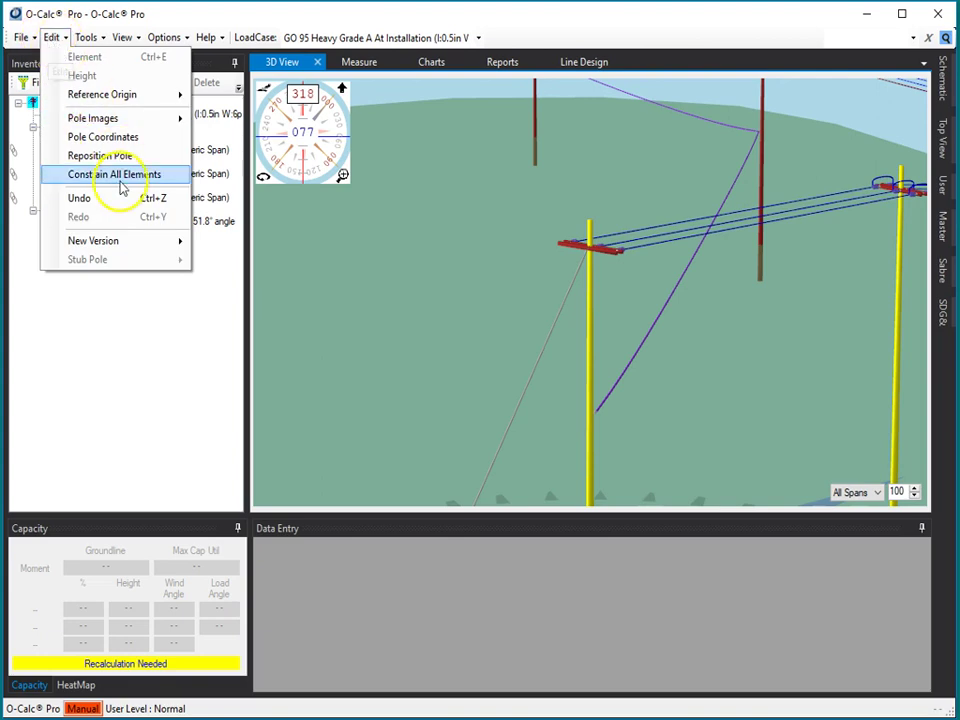
pyautogui.click(109, 198)
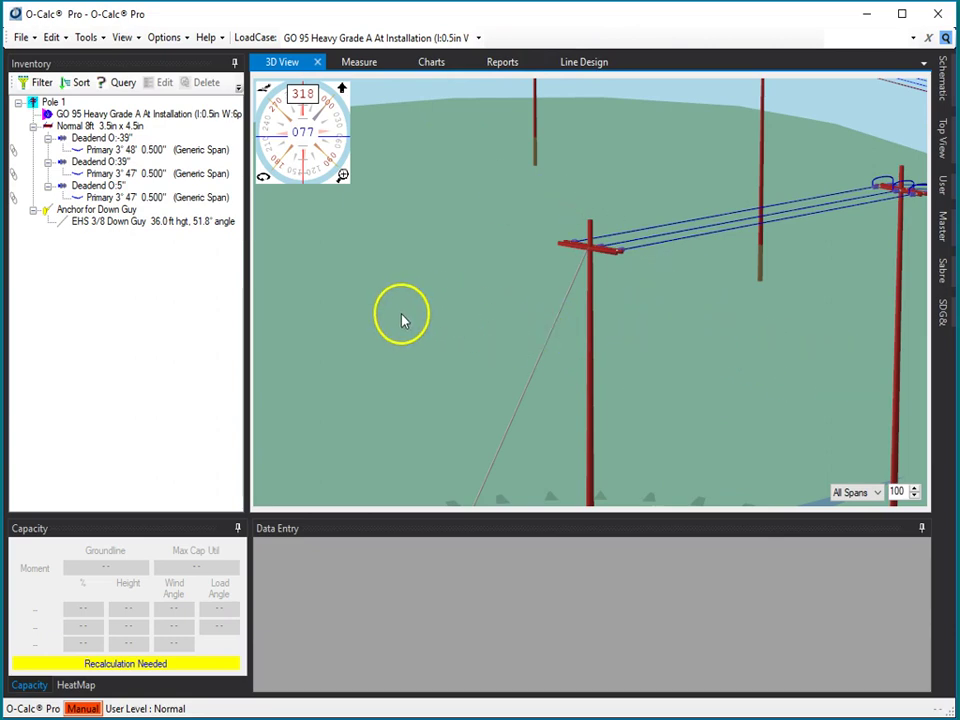
pyautogui.moveTo(590, 322)
pyautogui.moveTo(588, 384)
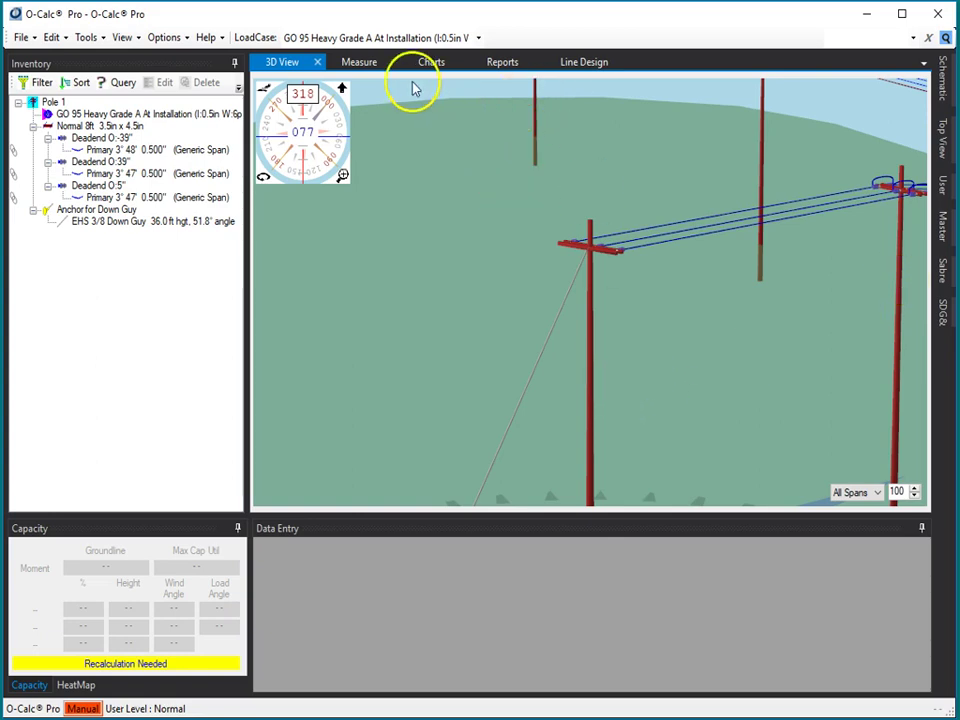
pyautogui.click(576, 66)
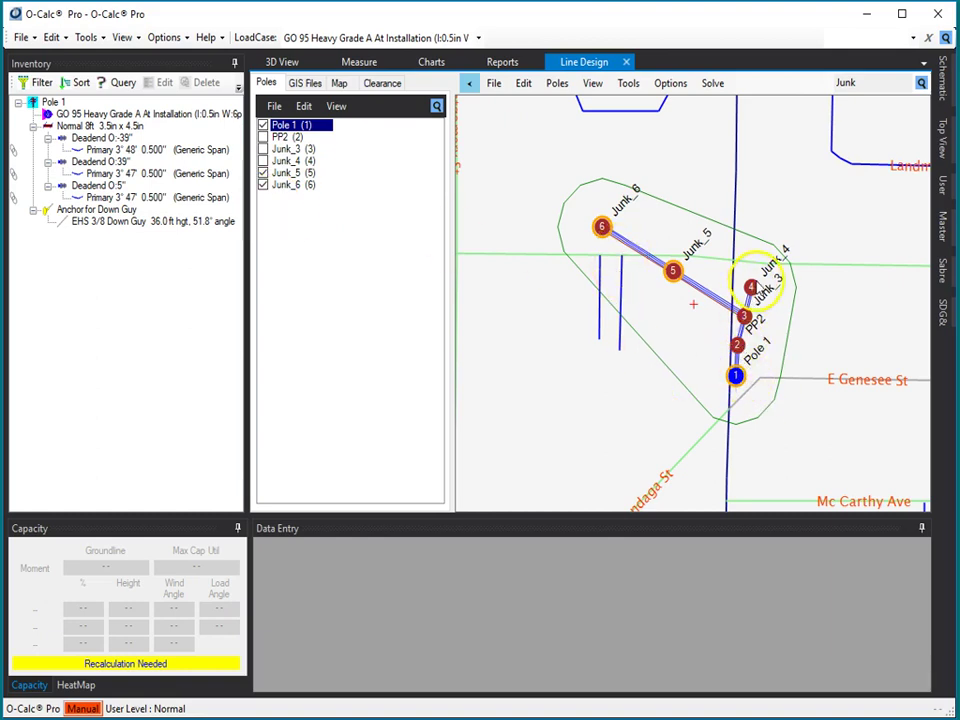
# Step: Uncheck Junk_5 and Junk_6, check PP2, Junk_3 and Junk_4, and select the Junk_4 row
pyautogui.click(263, 184)
pyautogui.click(263, 172)
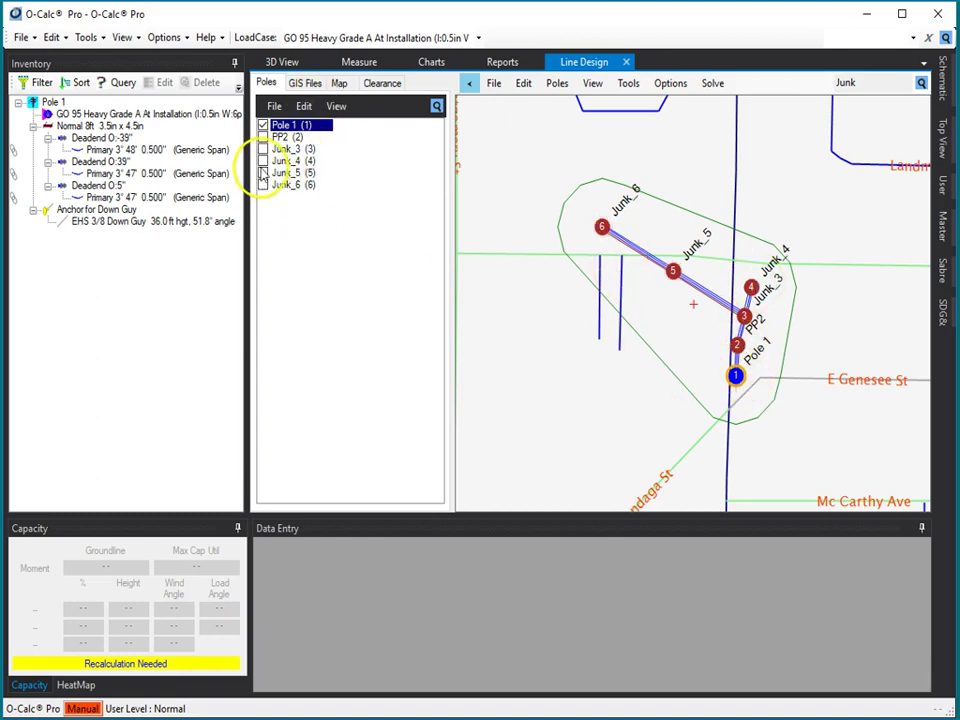
pyautogui.click(263, 136)
pyautogui.click(263, 148)
pyautogui.click(263, 160)
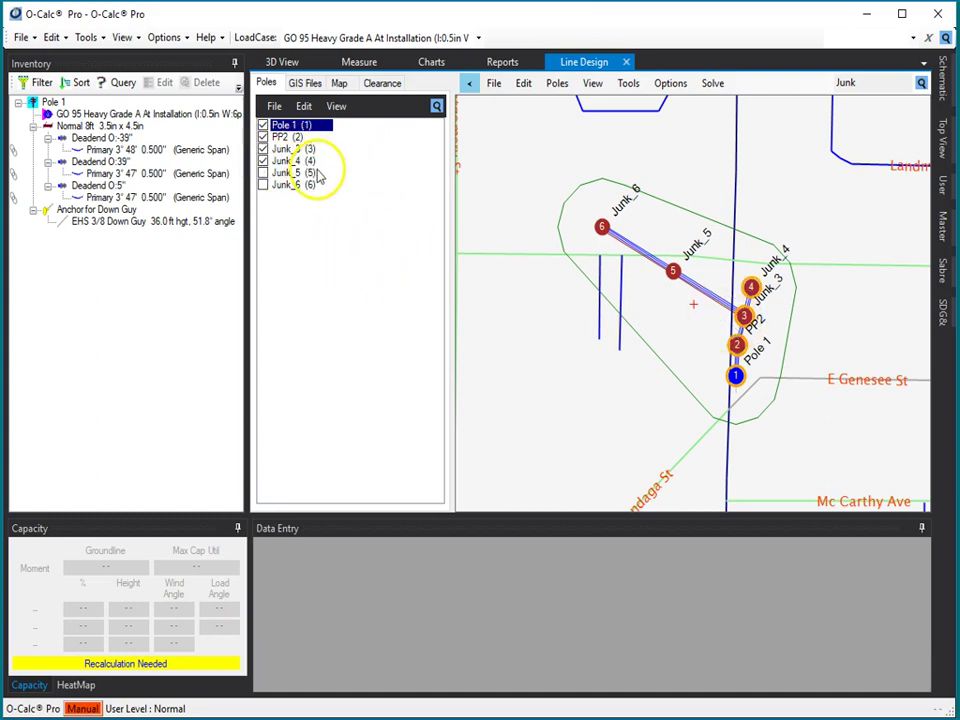
pyautogui.click(286, 161)
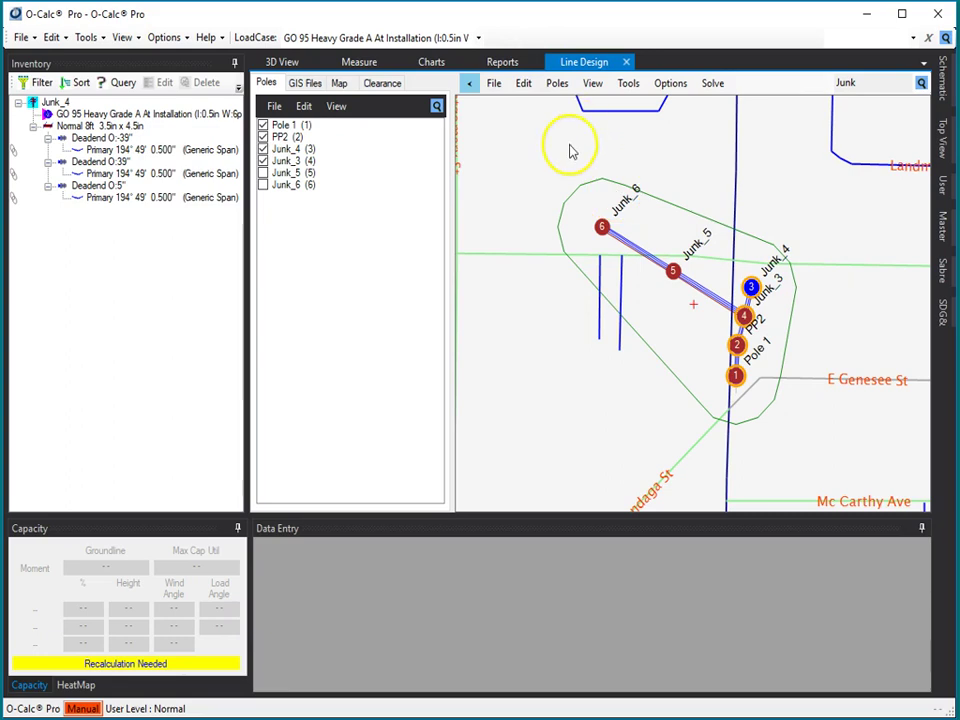
# Step: String the spans across the checked poles, accepting the default stringing height
pyautogui.click(628, 84)
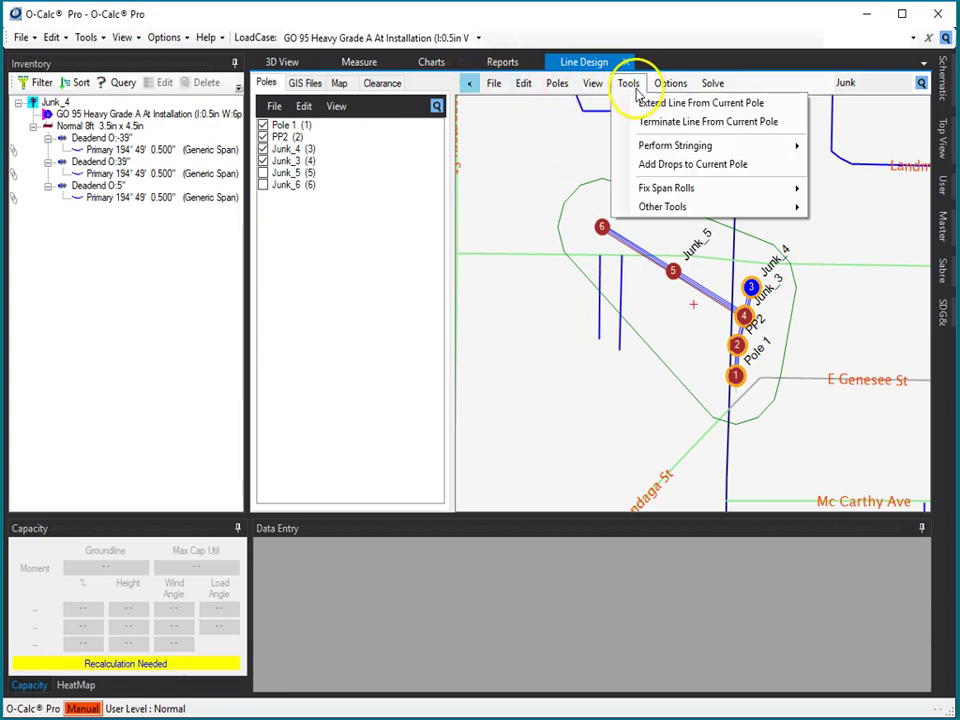
pyautogui.moveTo(680, 210)
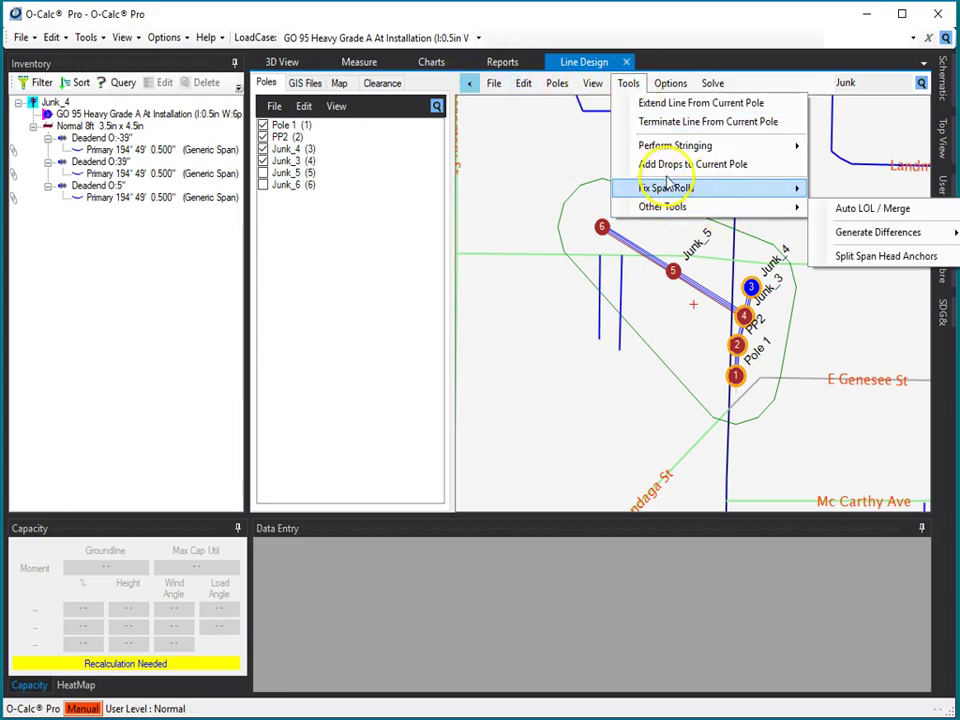
pyautogui.moveTo(684, 150)
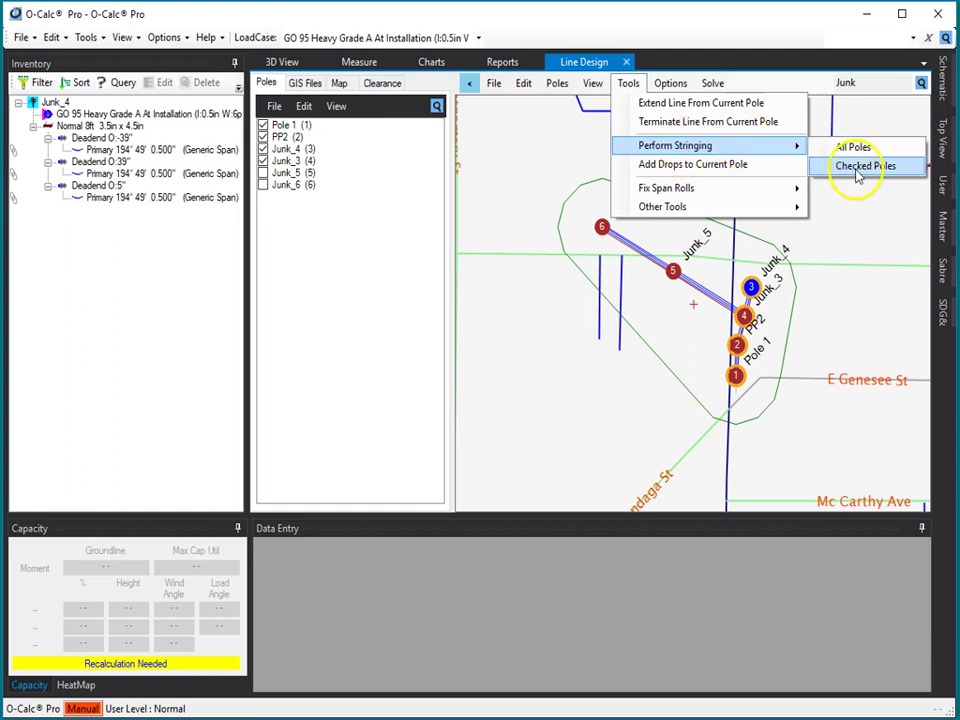
pyautogui.click(858, 168)
pyautogui.click(906, 252)
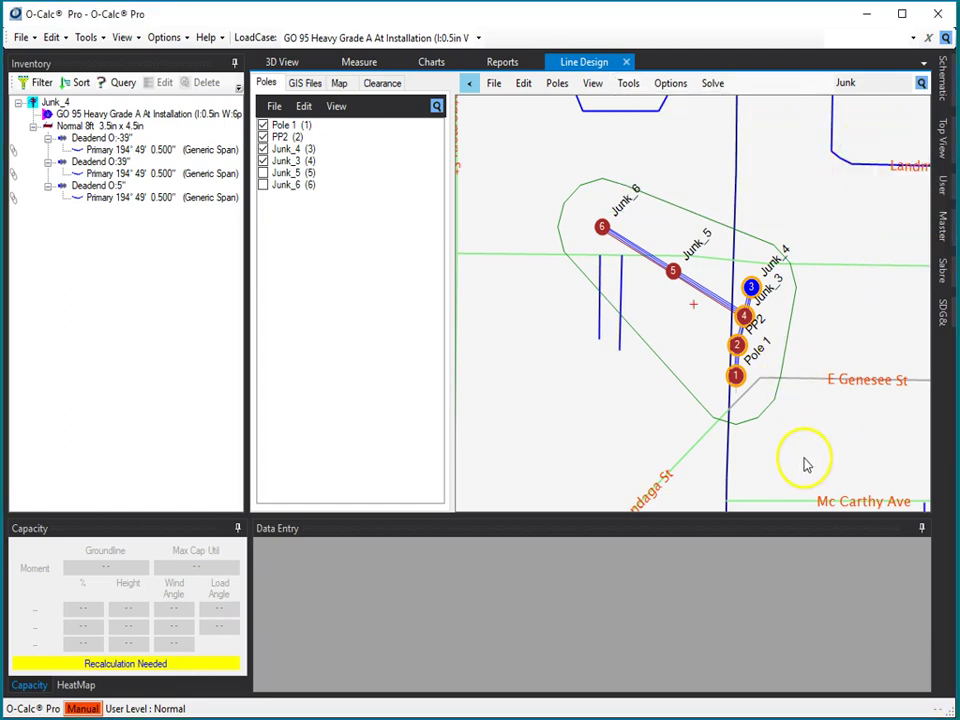
# Step: Review Junk_4 and its three Primary deadend spans in 3D, then return to the plan map
pyautogui.click(286, 62)
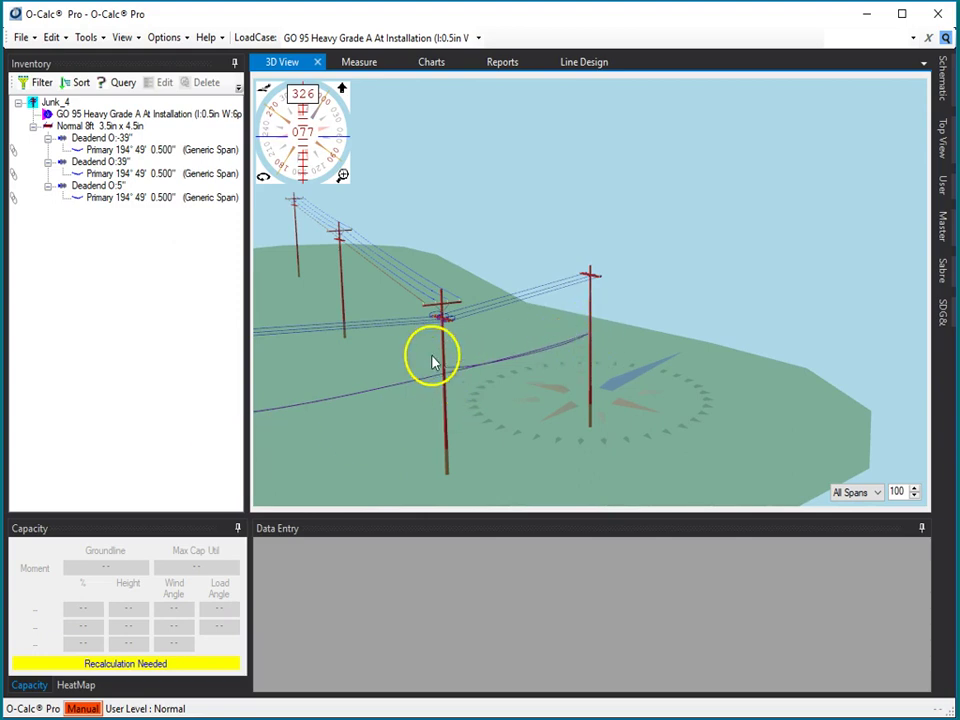
pyautogui.scroll(2, 514, 328)
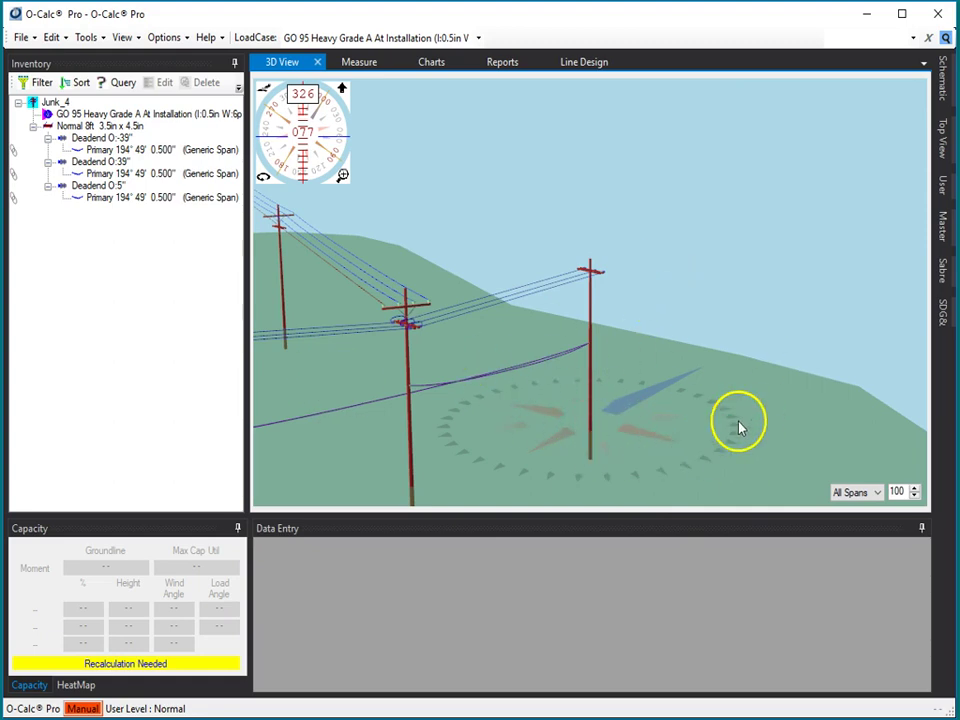
pyautogui.click(579, 63)
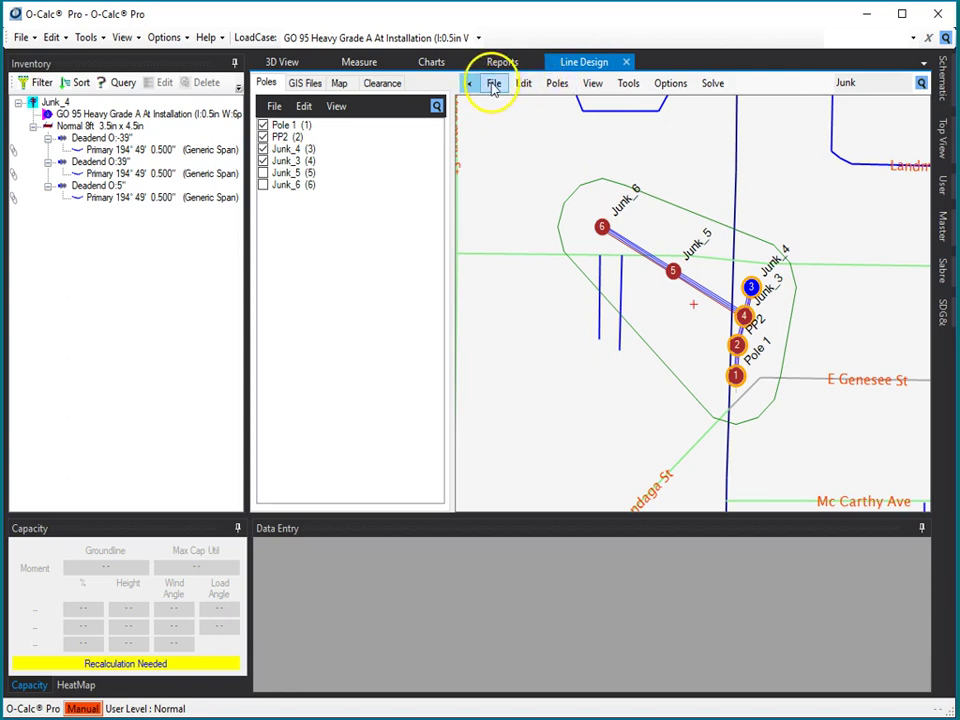
# Step: Show the Junk line's profile chart with CATV at 20 ft, then return to the map
pyautogui.click(594, 85)
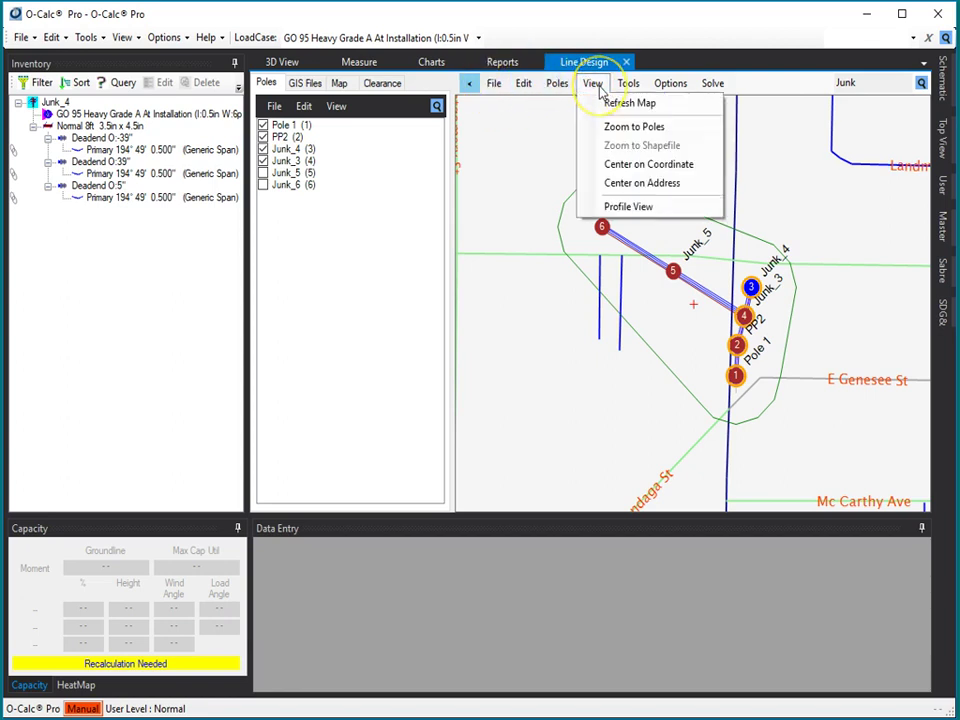
pyautogui.click(630, 207)
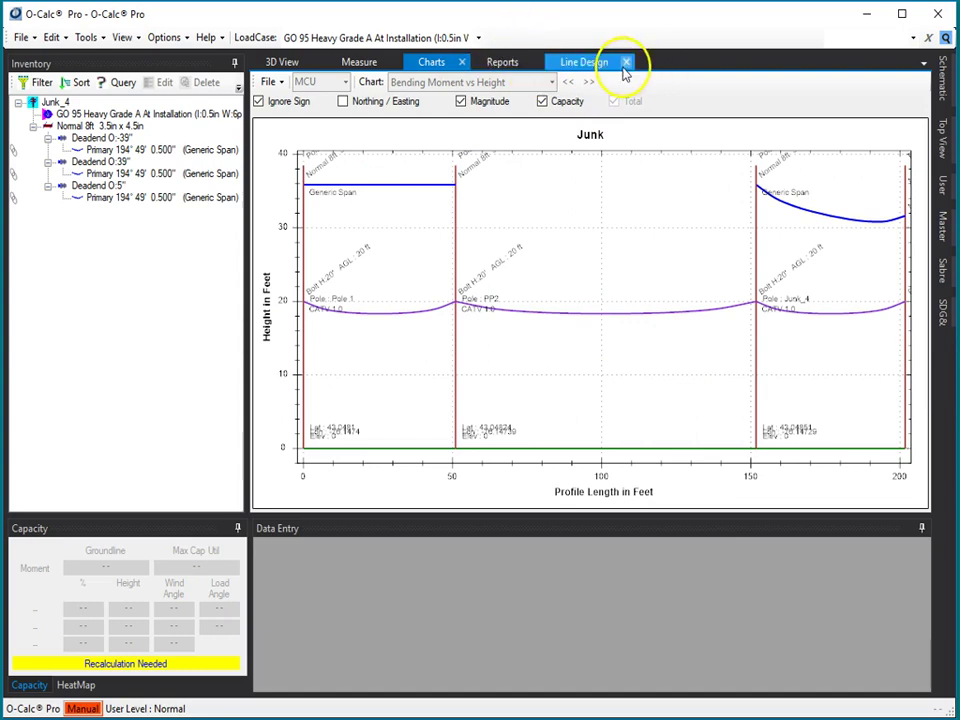
pyautogui.click(589, 64)
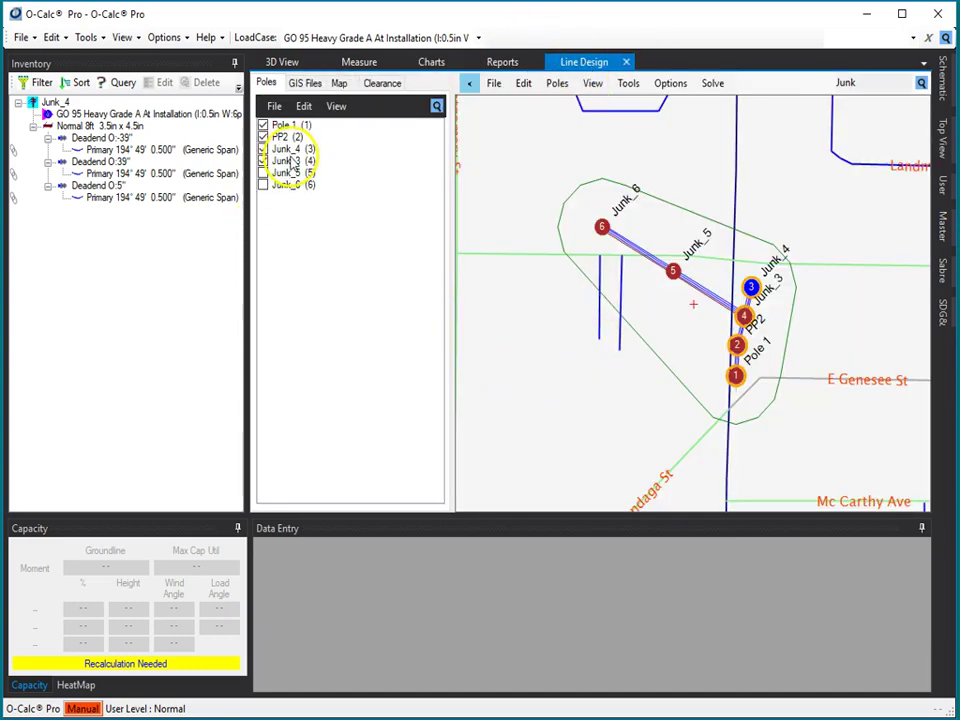
# Step: Move Junk_3 above Junk_4 in the Poles list and display the updated profile chart
pyautogui.moveTo(287, 168); pyautogui.dragTo(274, 148)
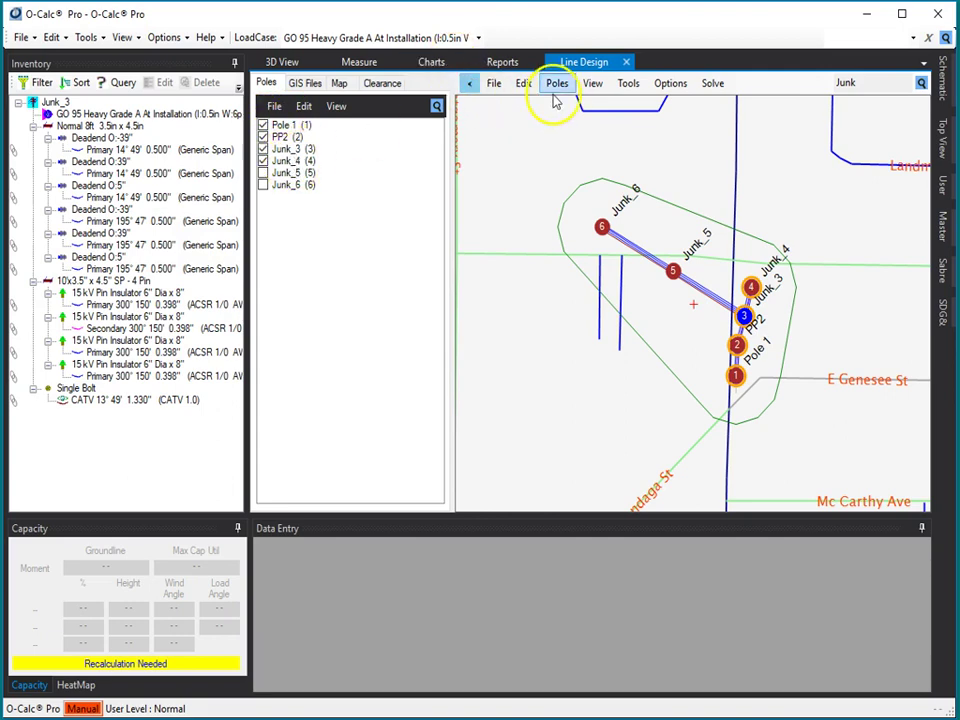
pyautogui.click(594, 85)
pyautogui.click(630, 206)
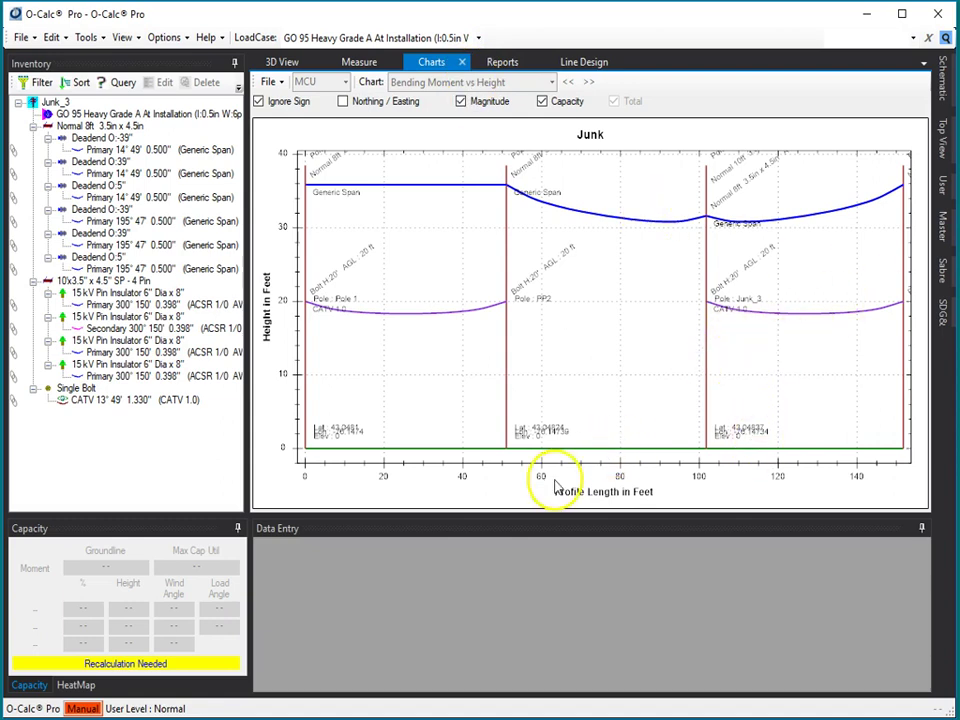
# Step: Undo the last edit to remove Junk_3's CATV attachment and return to the line design map
pyautogui.click(52, 38)
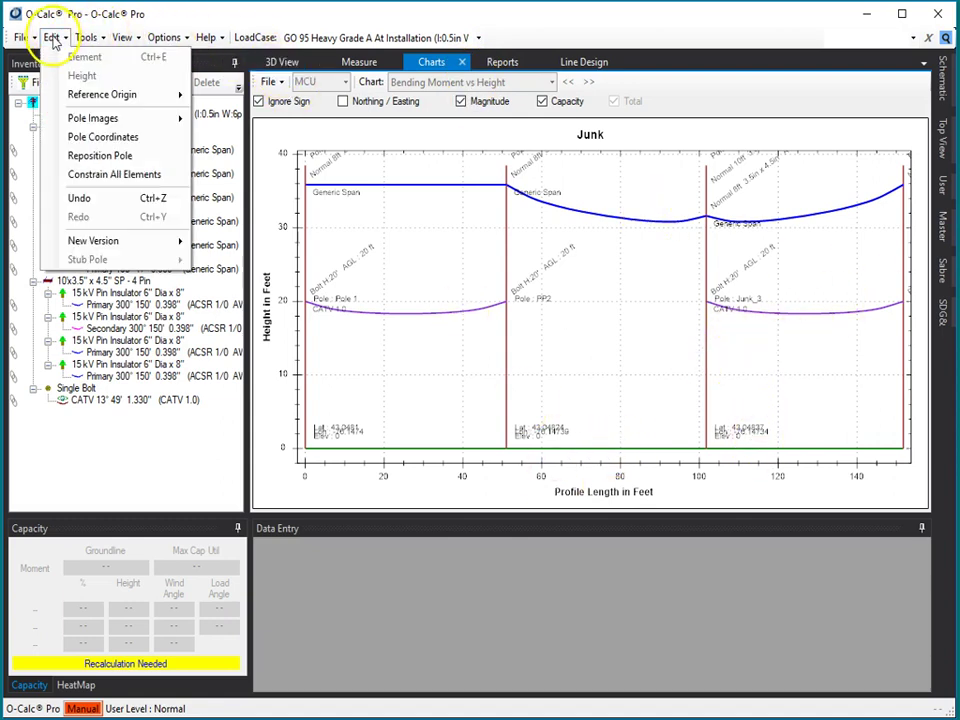
pyautogui.click(90, 199)
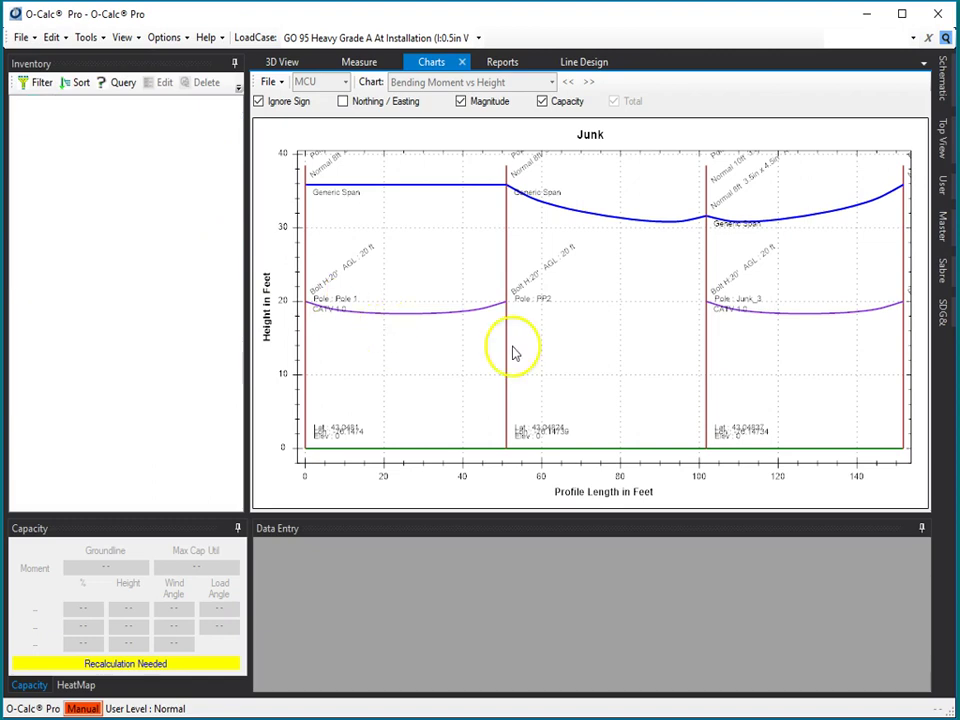
pyautogui.click(595, 64)
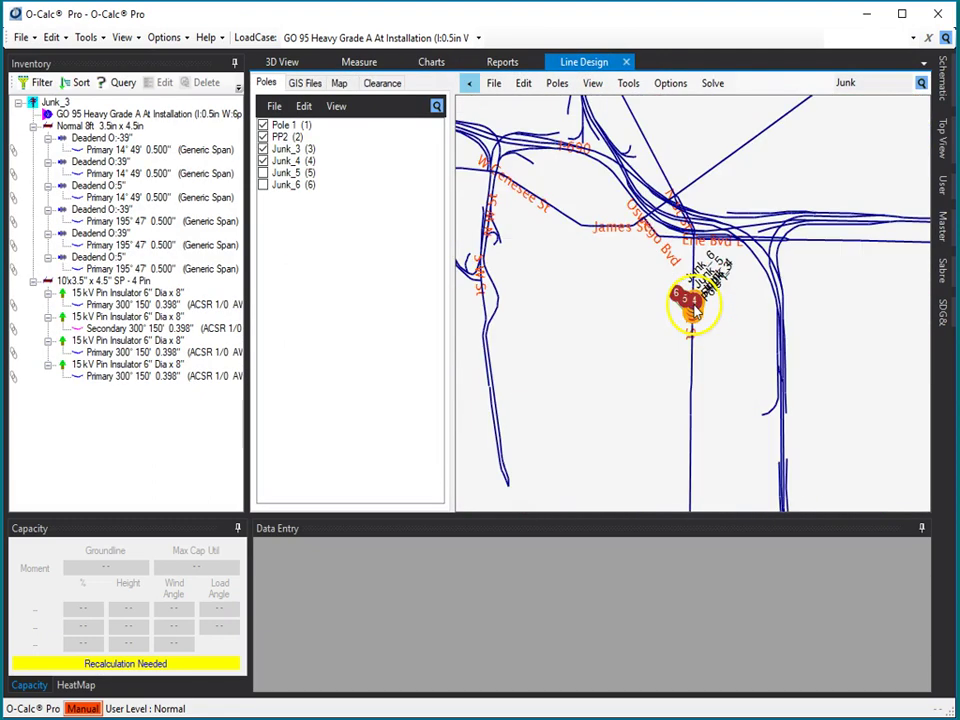
# Step: Zoom in around Pole 1 on the map and make it the current pole
pyautogui.scroll(5, 690, 305)
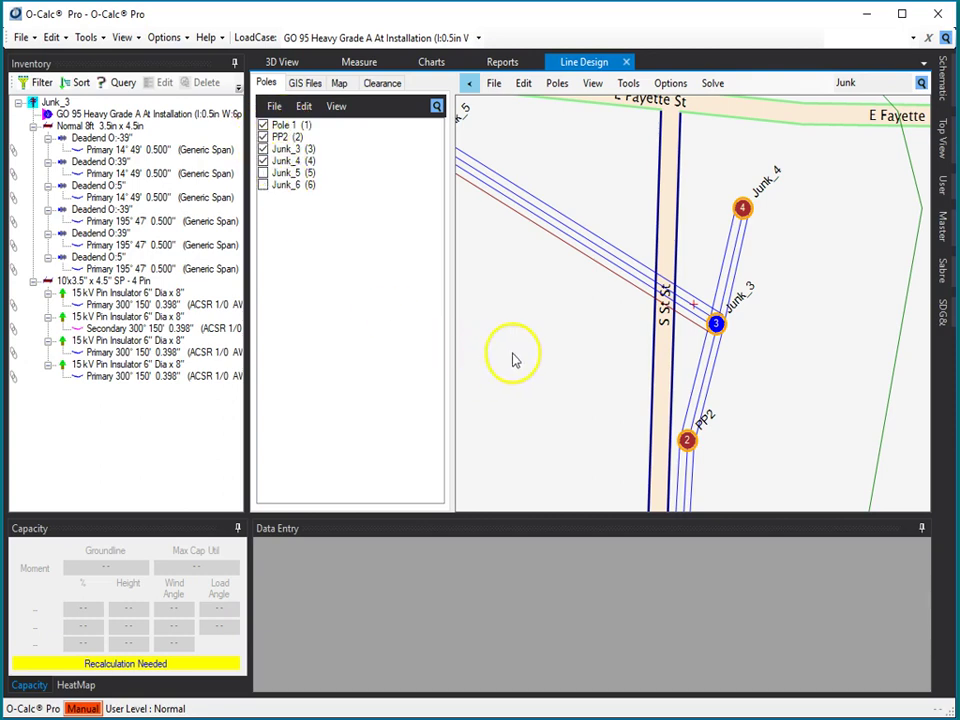
pyautogui.scroll(-5, 694, 312)
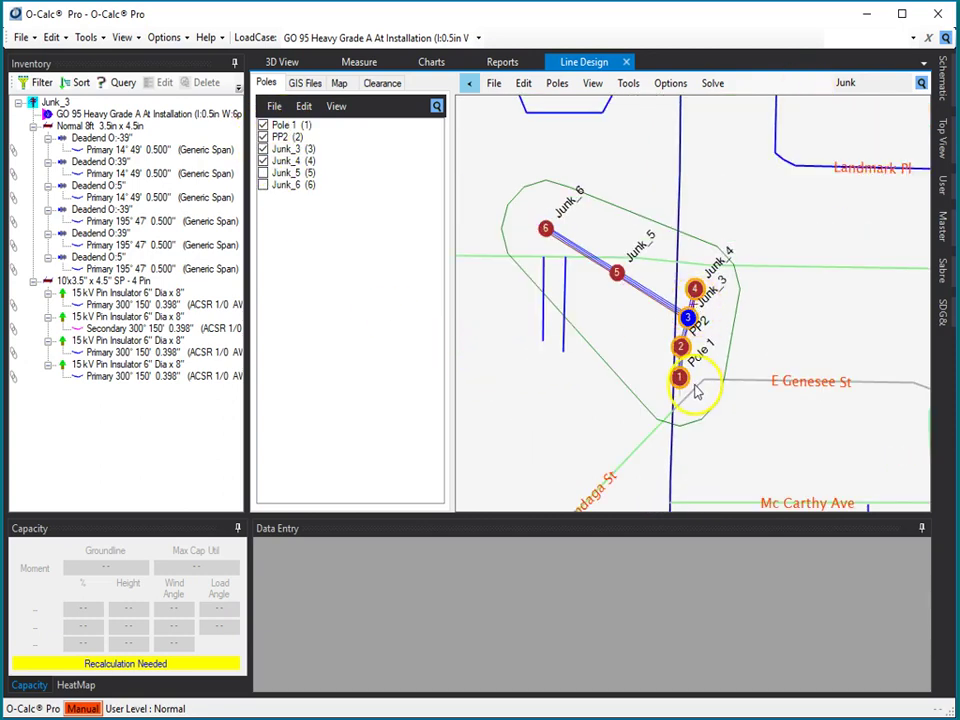
pyautogui.scroll(3, 697, 392)
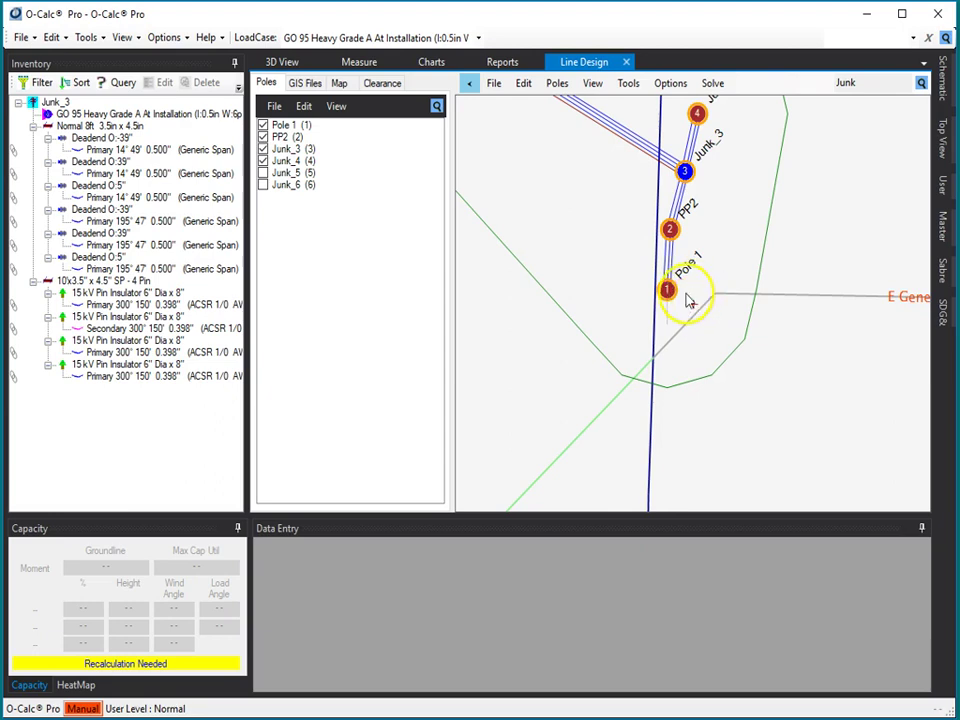
pyautogui.click(690, 303)
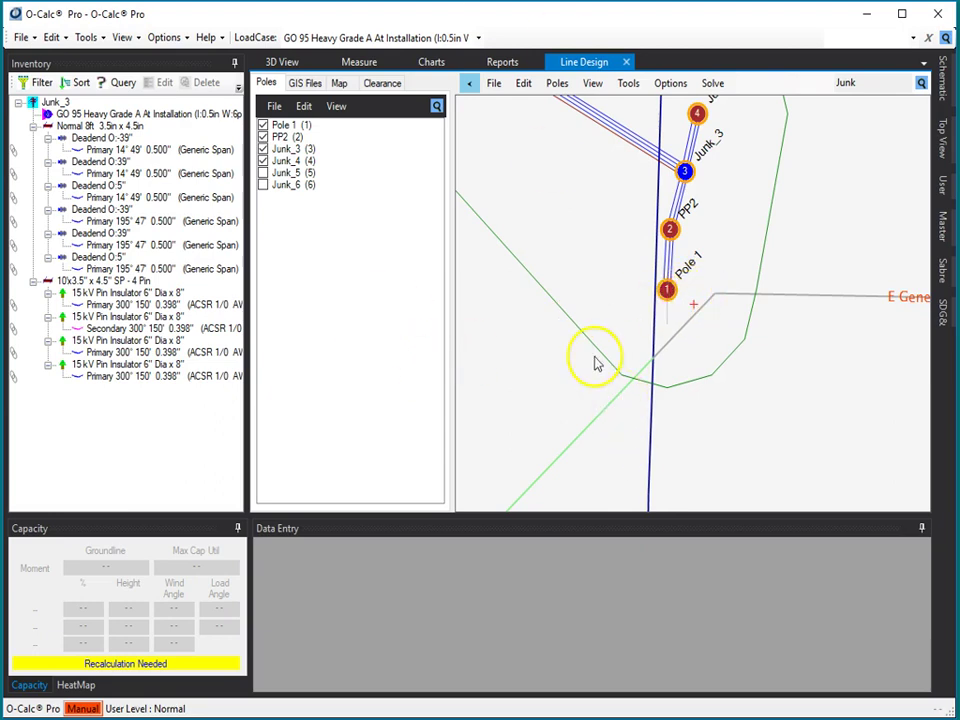
pyautogui.click(666, 290)
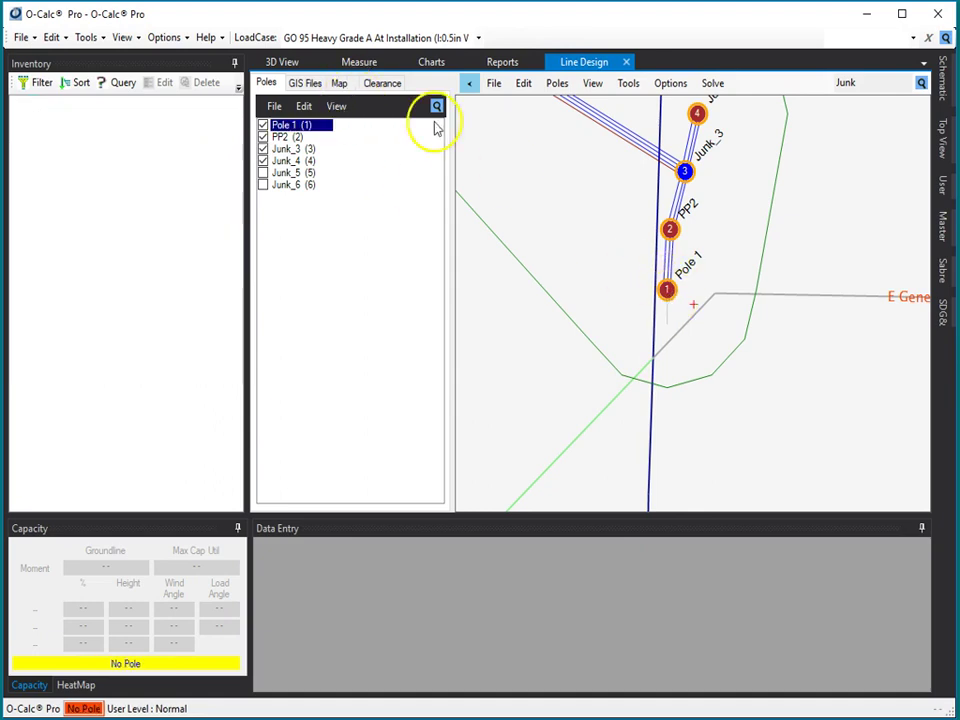
# Step: View Pole 1 in 3D and analyse it: 62.0% groundline capacity, down guy adequate
pyautogui.click(282, 62)
pyautogui.scroll(5, 586, 335)
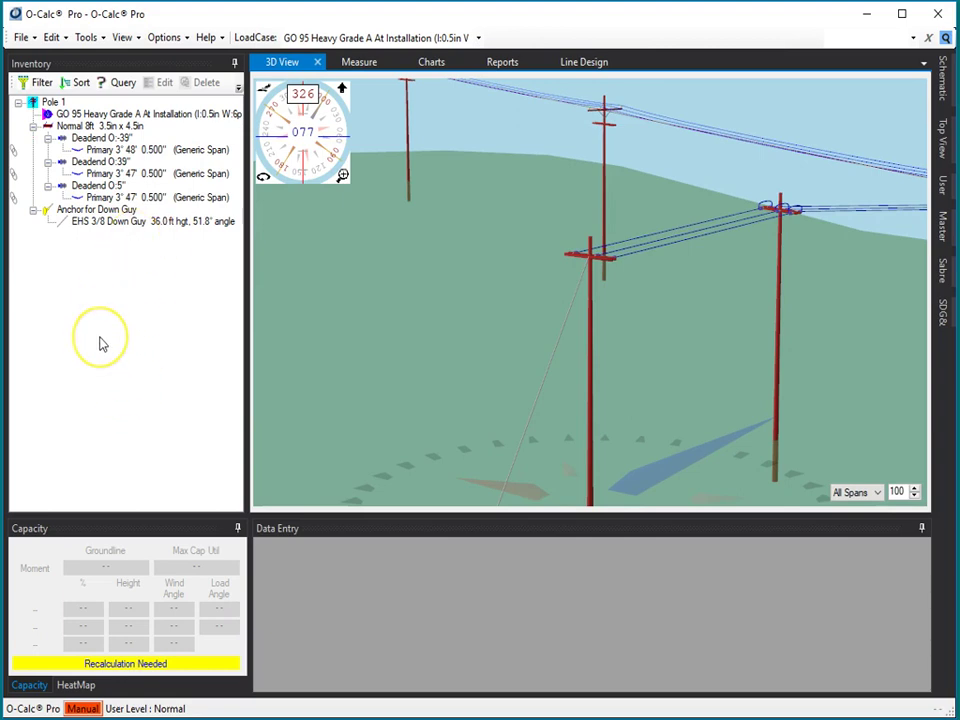
pyautogui.click(84, 708)
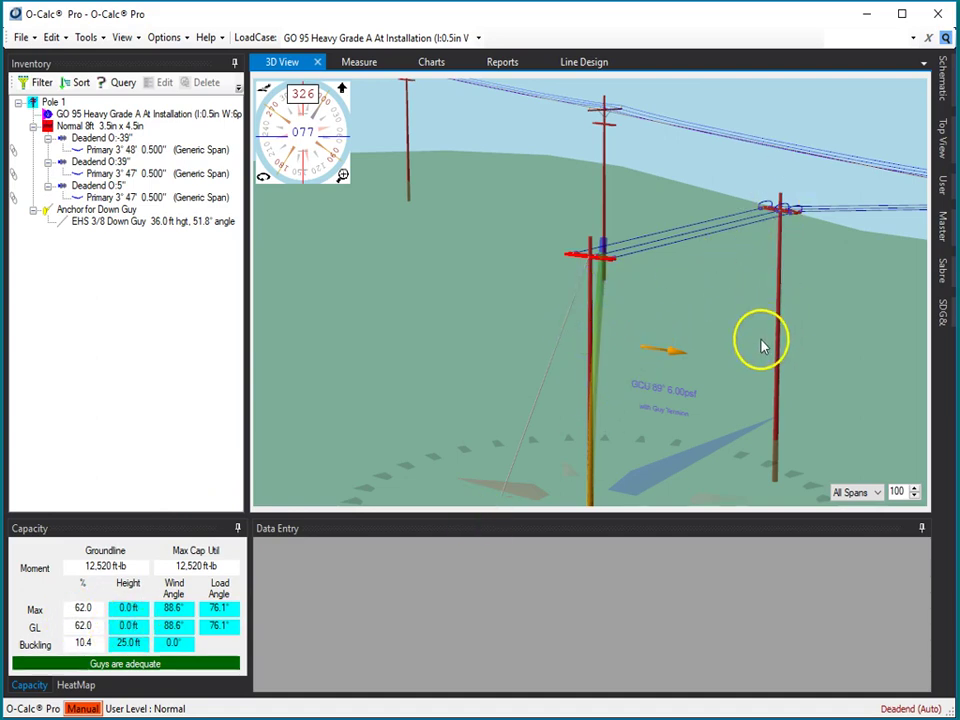
pyautogui.click(810, 350)
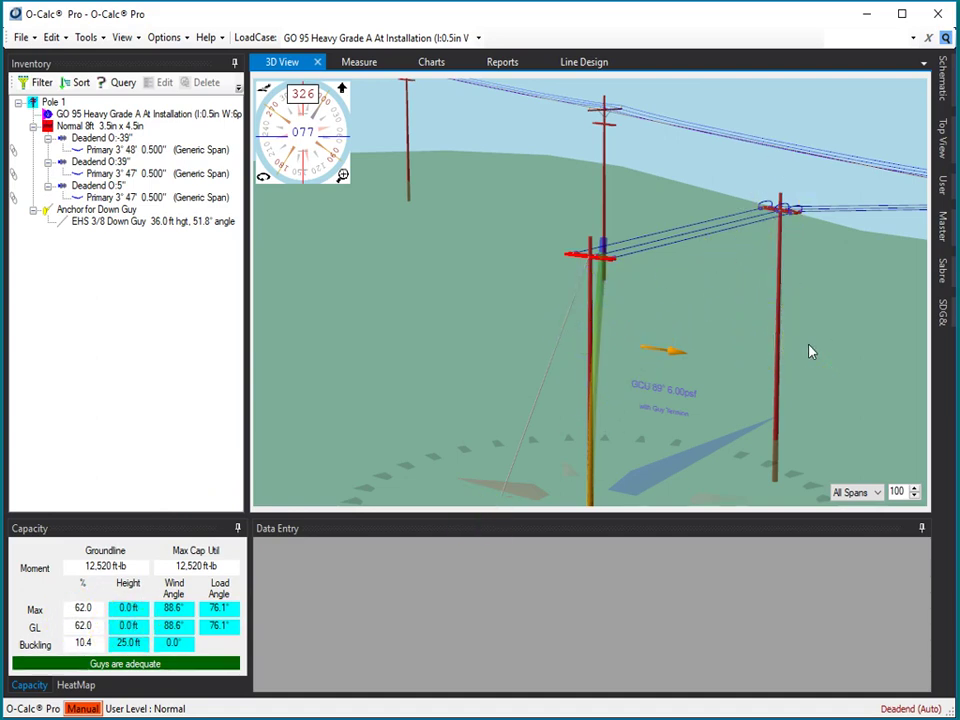
pyautogui.moveTo(810, 350)
pyautogui.mouseDown()
pyautogui.moveTo(816, 396)
pyautogui.moveTo(752, 347)
pyautogui.moveTo(776, 330)
pyautogui.mouseUp()
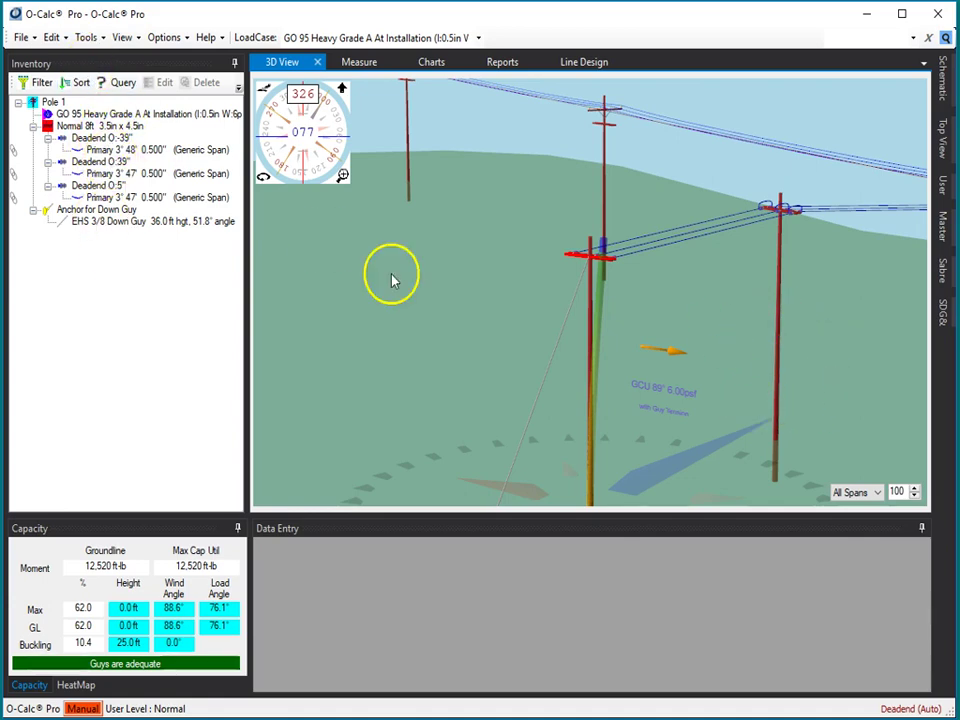
# Step: Make PP2 the working pole in 3D and return to the line design map listing its attachments
pyautogui.click(785, 275)
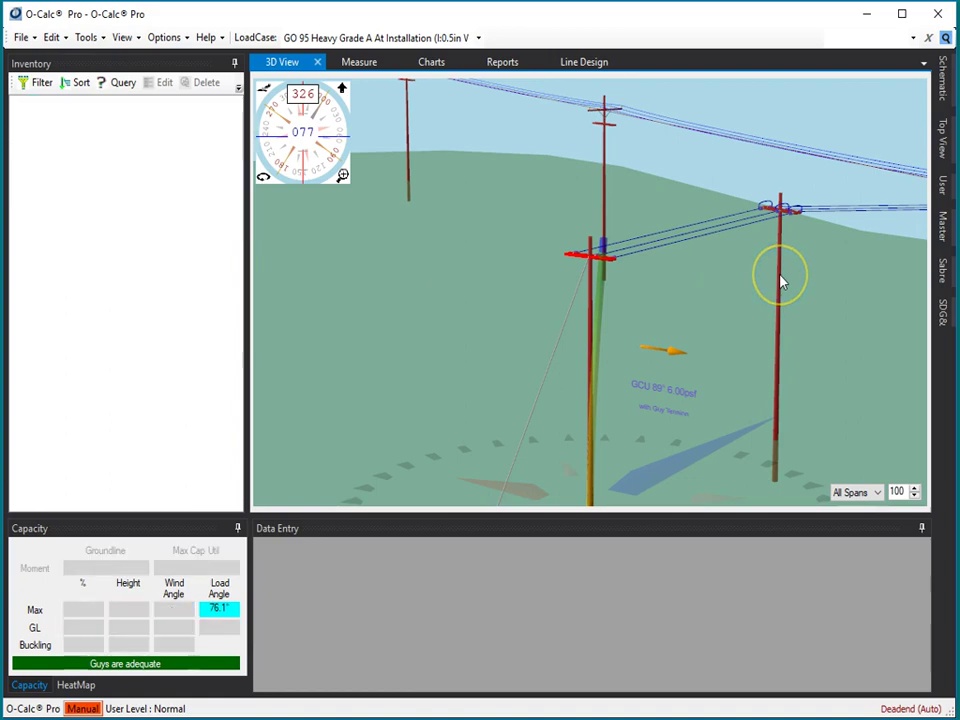
pyautogui.click(781, 284)
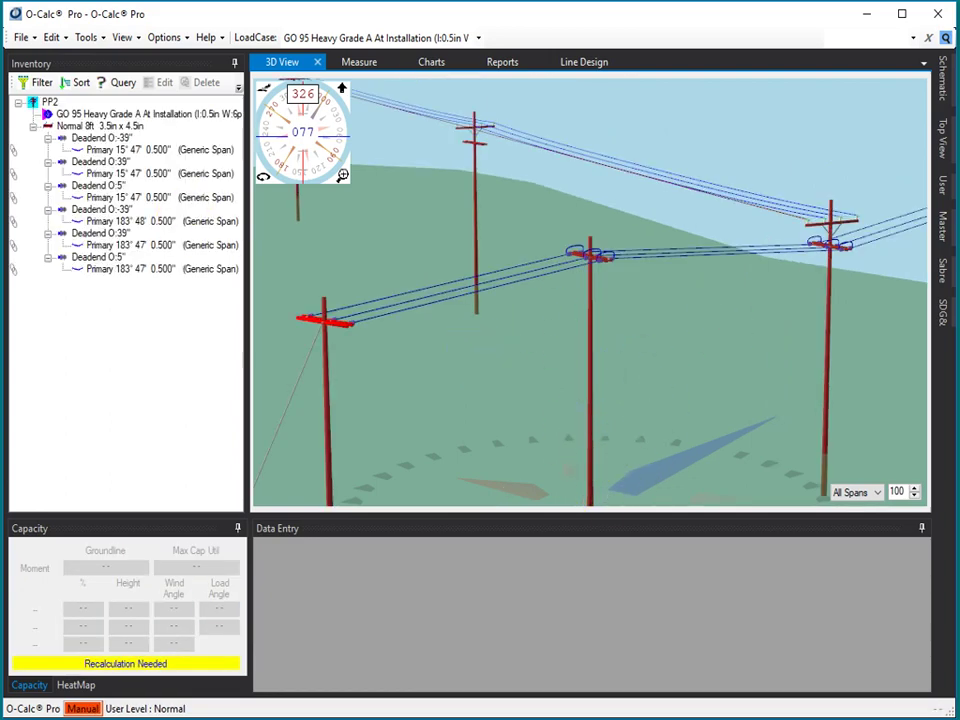
pyautogui.moveTo(107, 250); pyautogui.dragTo(115, 176)
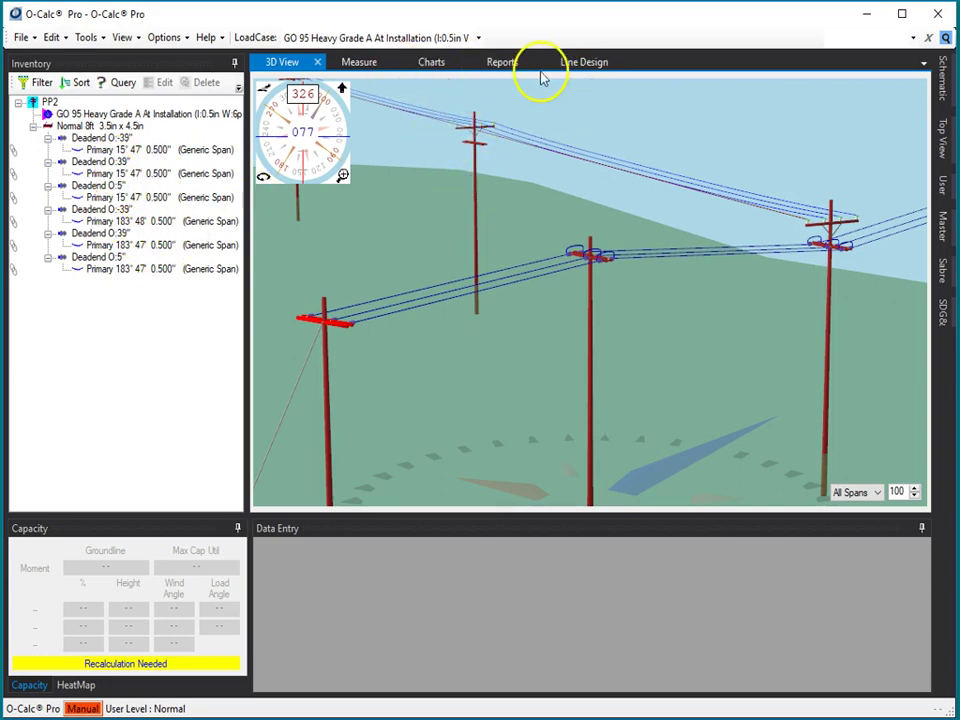
pyautogui.click(590, 64)
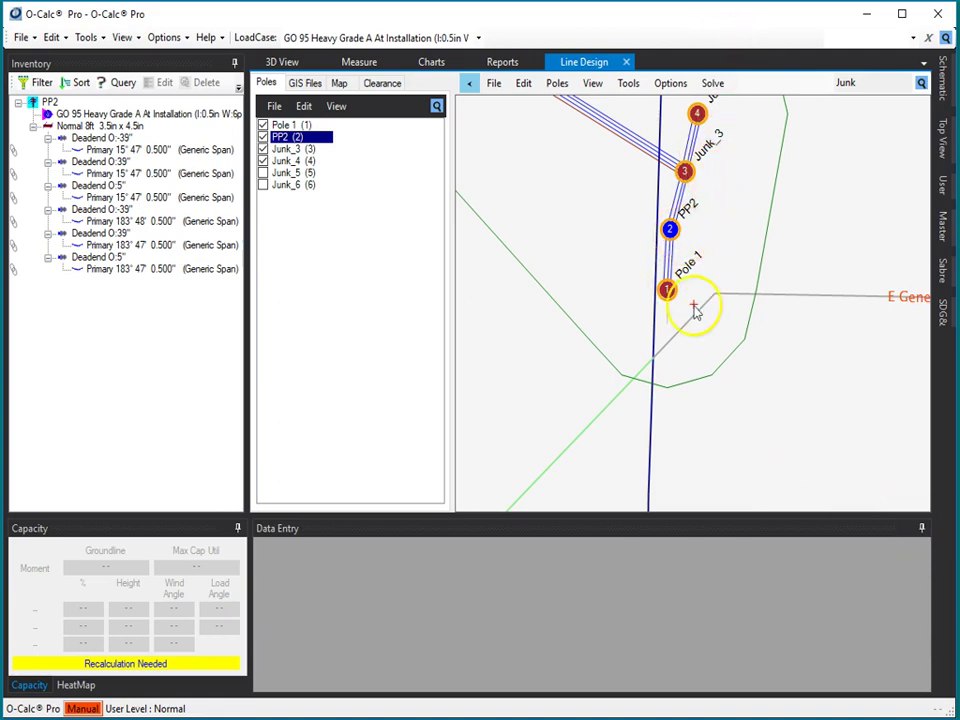
pyautogui.scroll(4, 694, 312)
# Step: Zoom onto PP2's crossarm and bring up the actions for its Deadend O:-39" attachment
pyautogui.scroll(3, 679, 312)
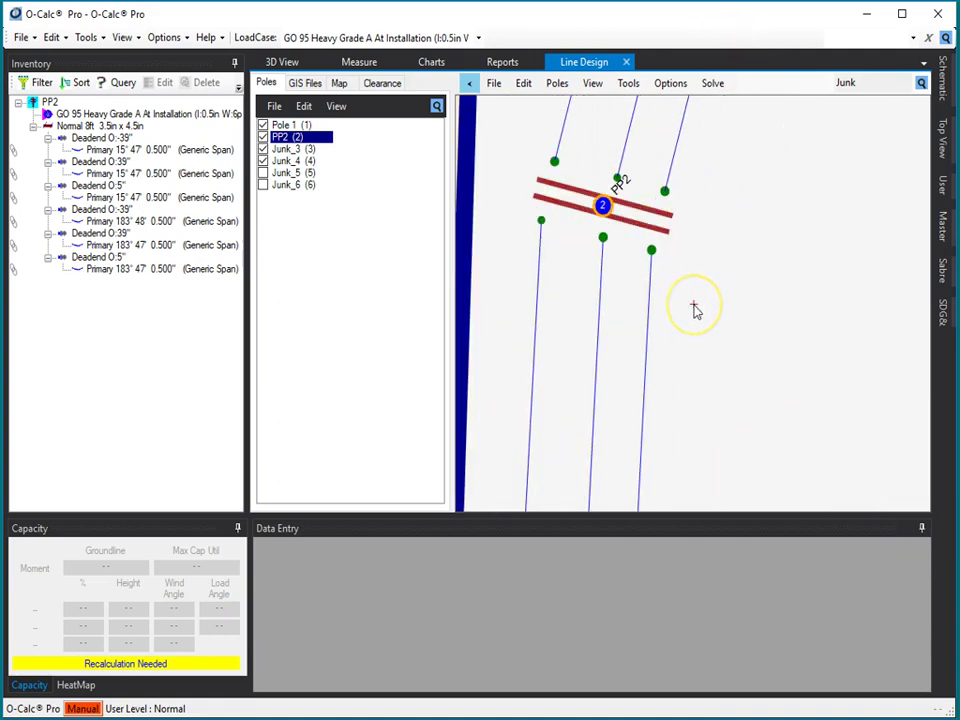
pyautogui.rightClick(652, 254)
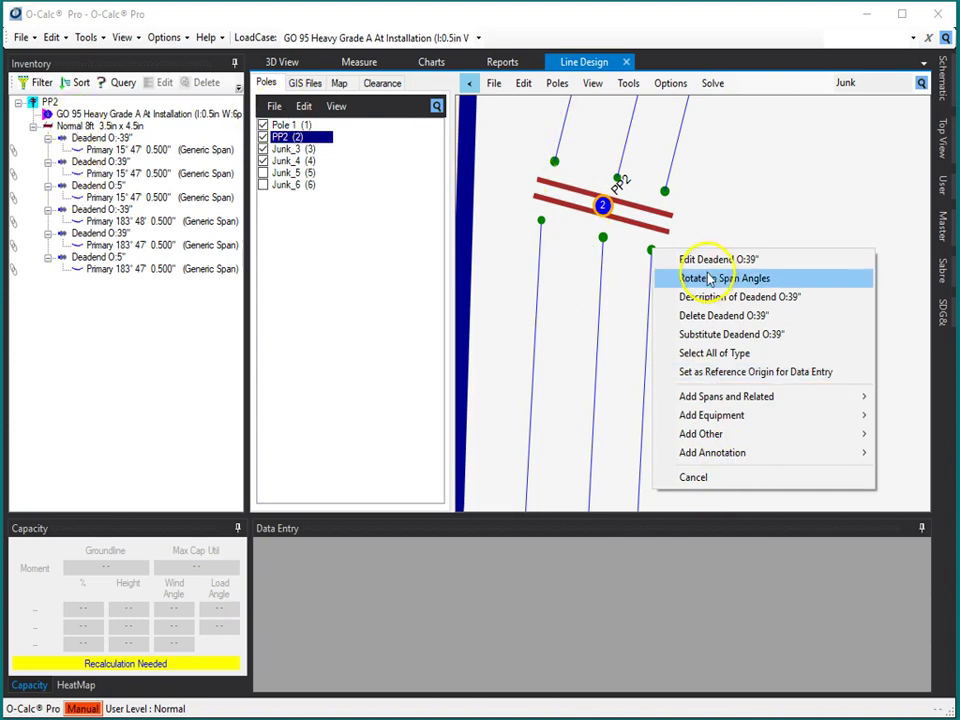
pyautogui.click(84, 146)
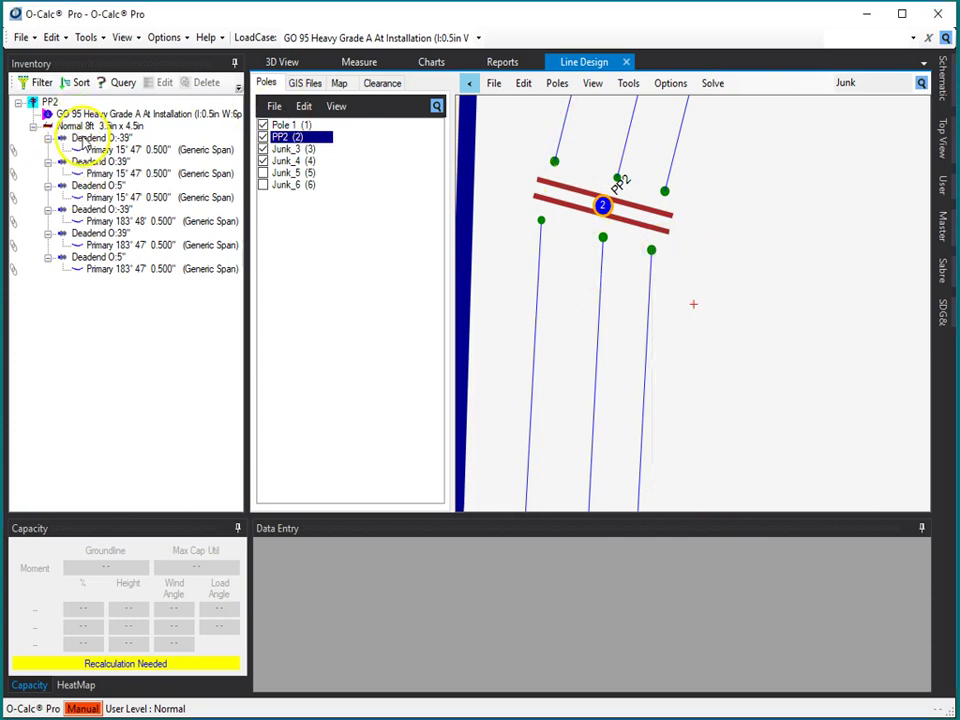
pyautogui.rightClick(103, 138)
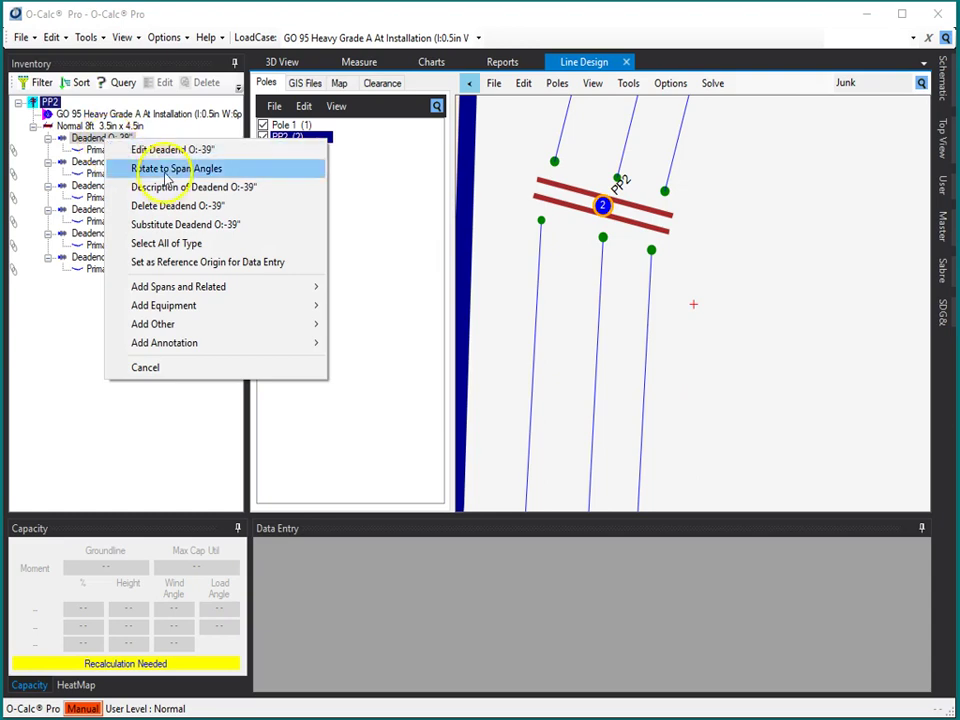
pyautogui.click(288, 66)
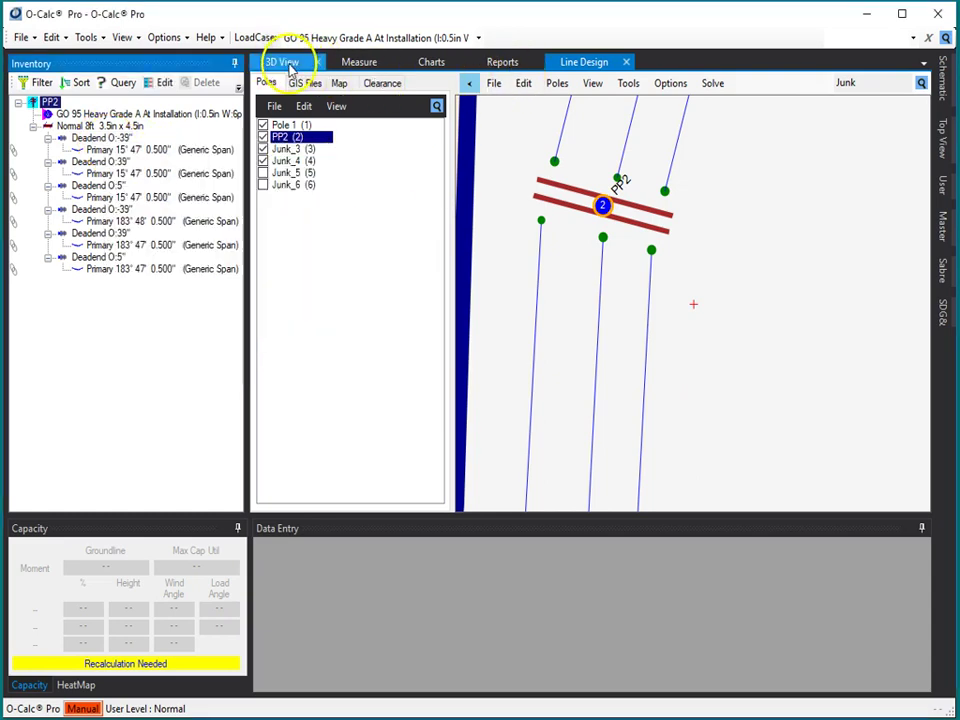
pyautogui.scroll(5, 600, 257)
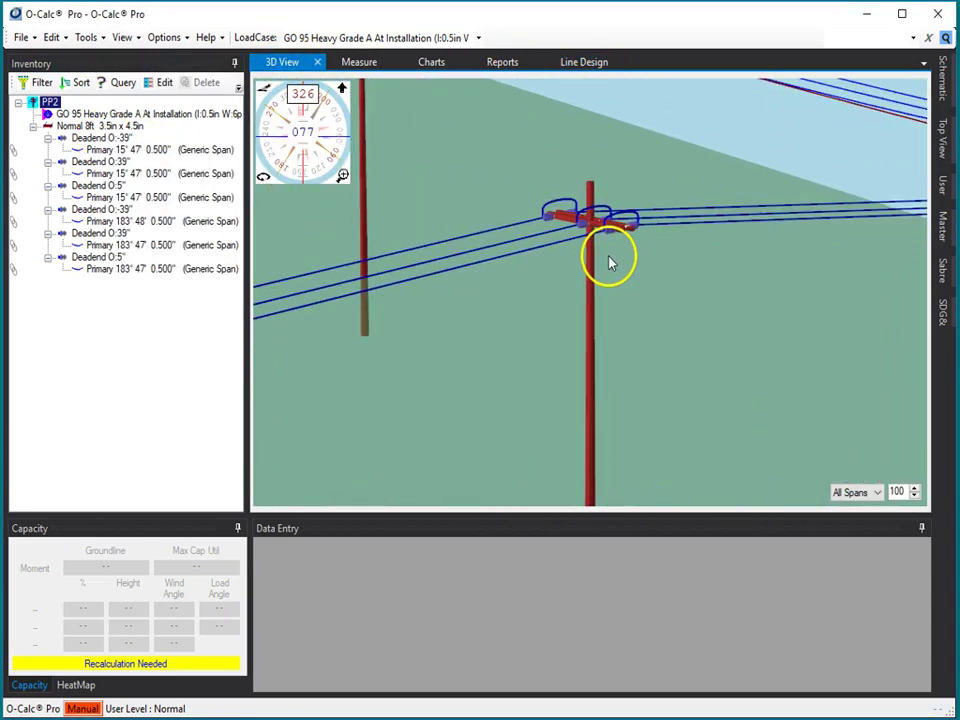
pyautogui.scroll(3, 614, 200)
pyautogui.rightClick(620, 195)
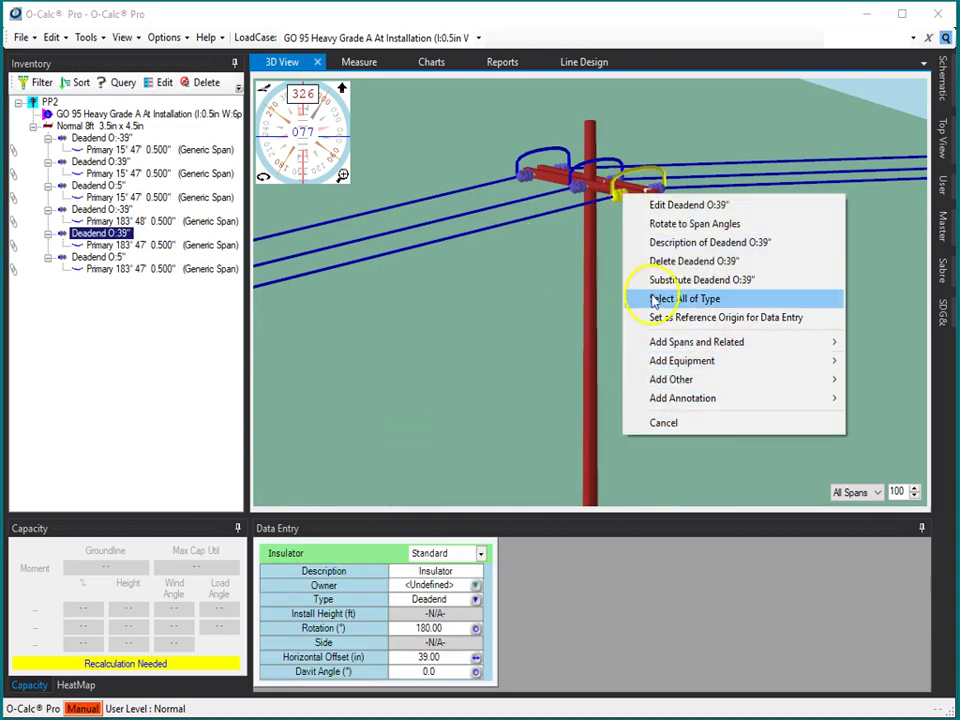
pyautogui.click(648, 423)
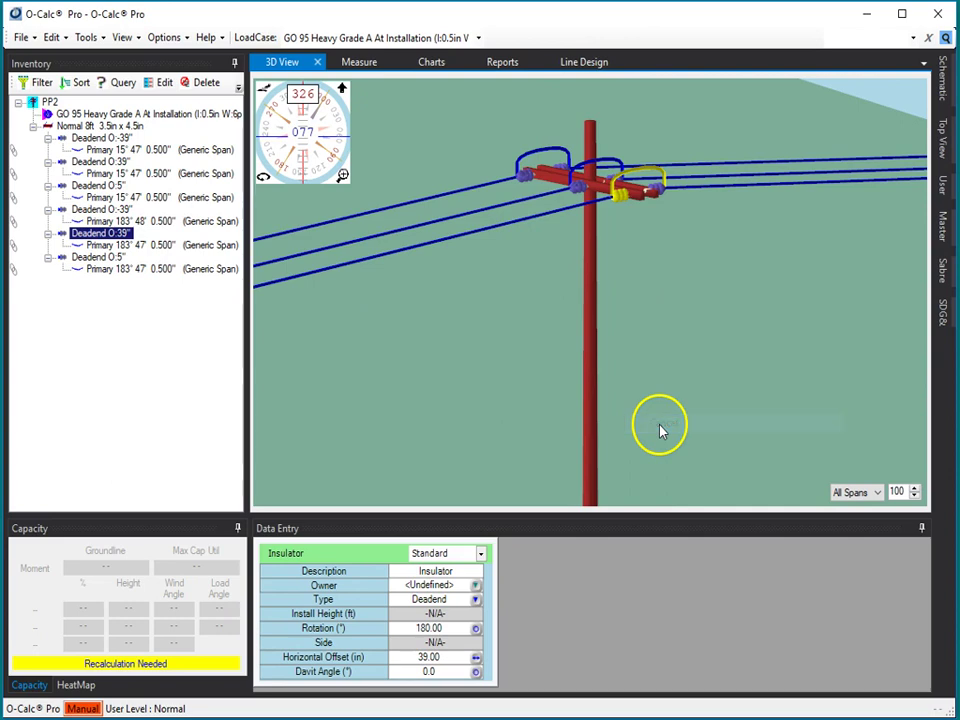
pyautogui.click(583, 61)
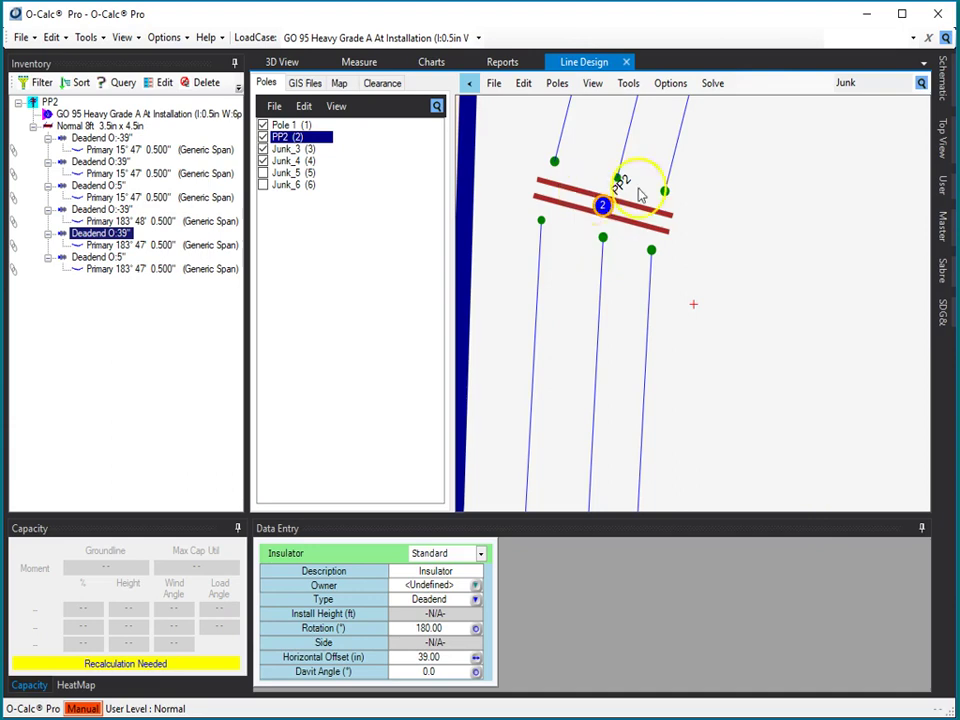
pyautogui.scroll(2, 640, 190)
pyautogui.scroll(-2, 645, 355)
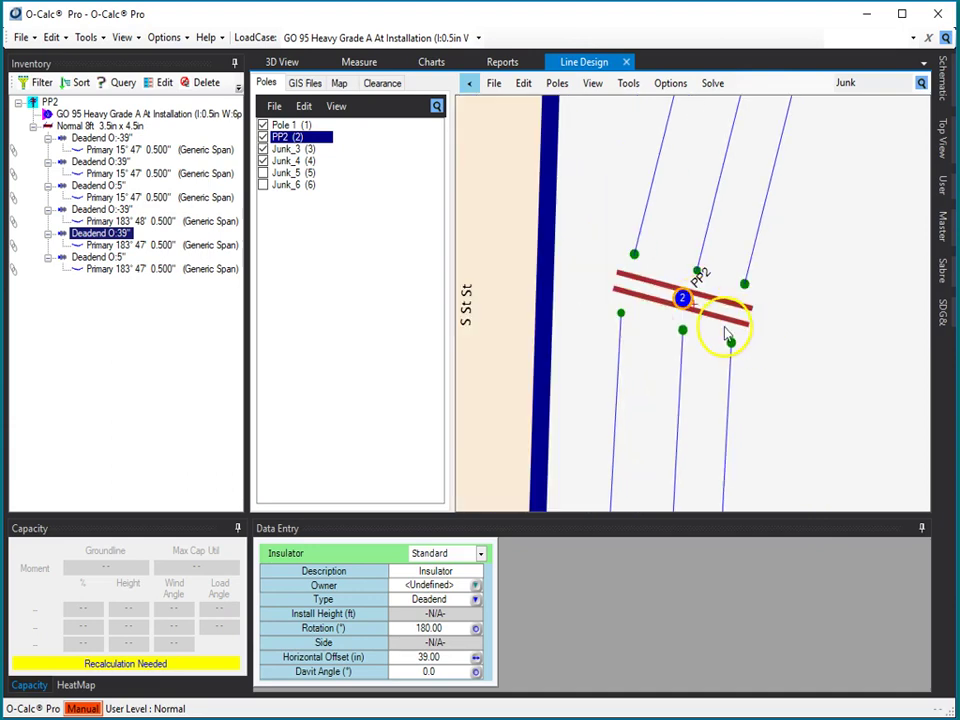
pyautogui.click(68, 126)
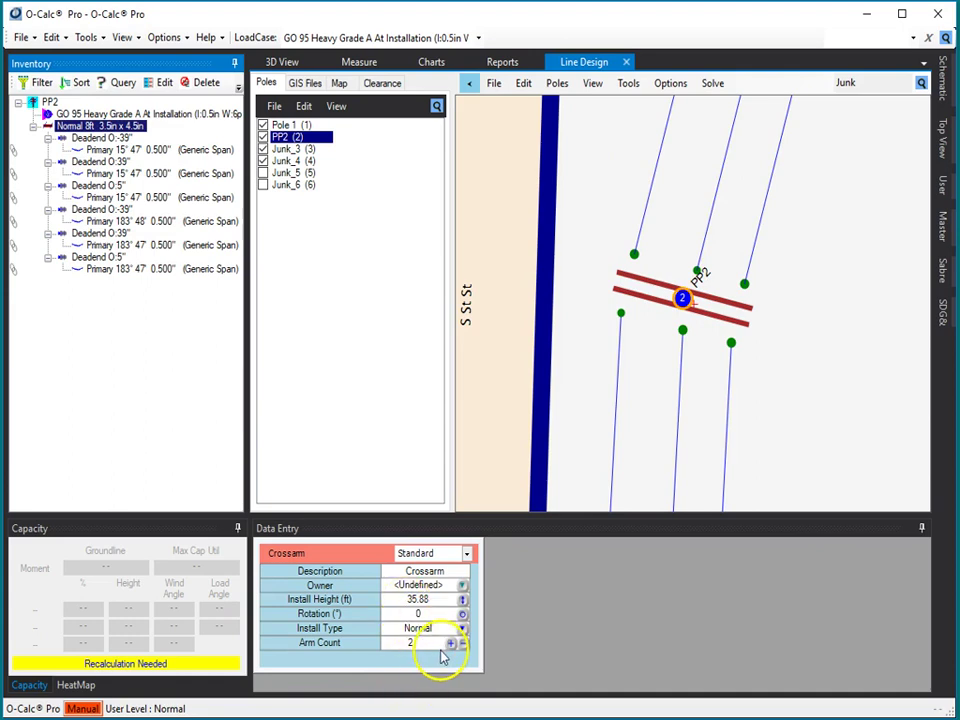
# Step: Set PP2's crossarm rotation to 35 degrees and view the rotated arm in 3D
pyautogui.moveTo(463, 620); pyautogui.dragTo(489, 624)
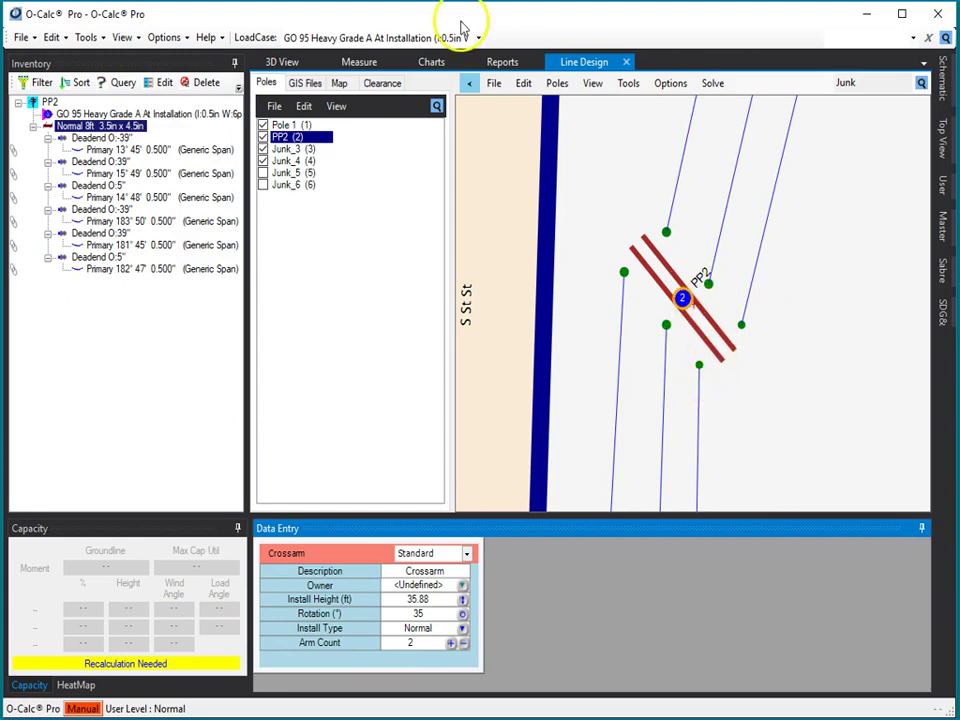
pyautogui.click(285, 60)
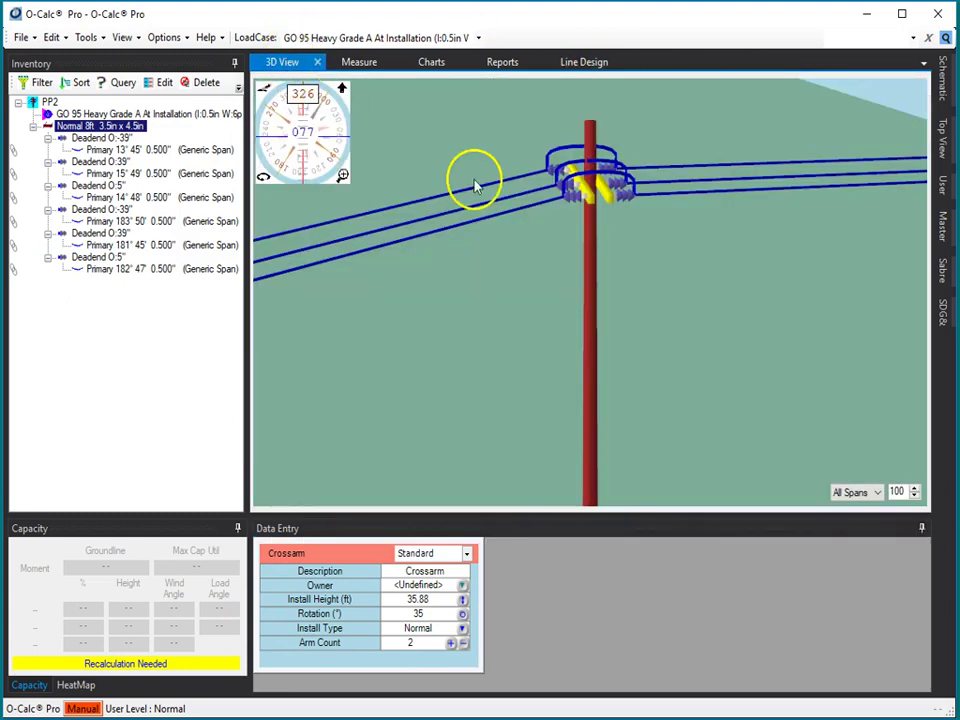
pyautogui.click(557, 560)
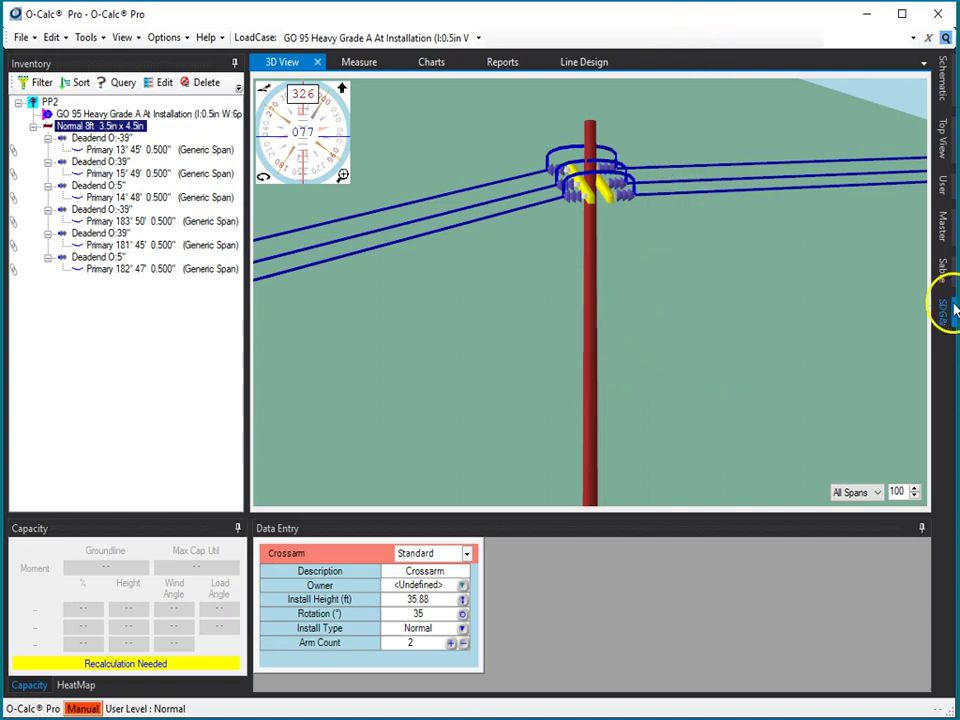
pyautogui.moveTo(945, 240)
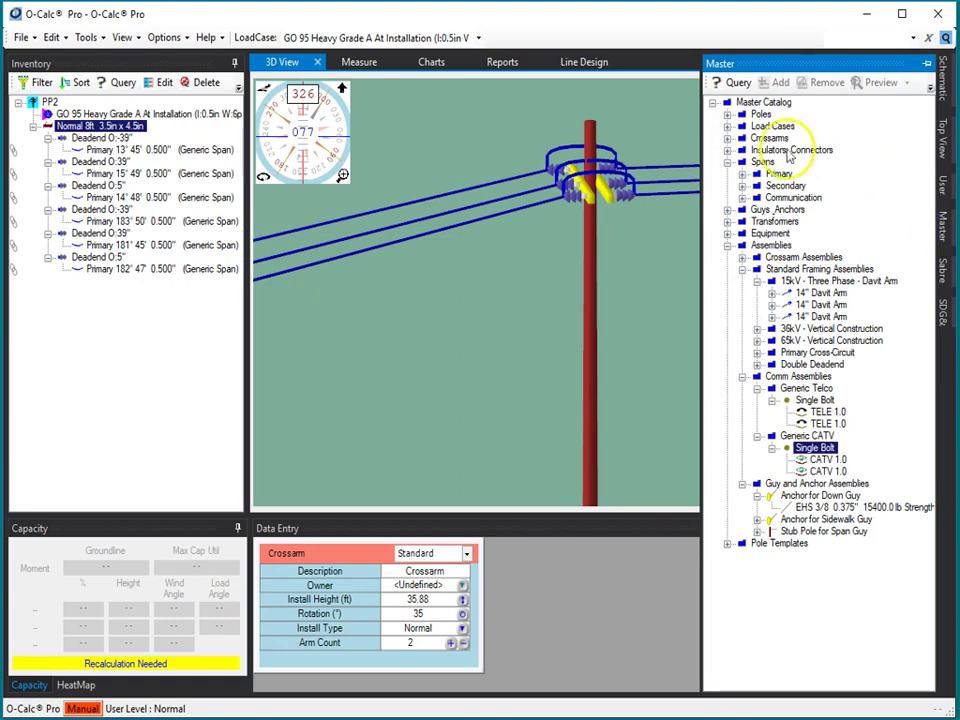
# Step: Mount a Transformer 1PH-15KVA on pole PP2 at 33.10 ft install height
pyautogui.click(727, 162)
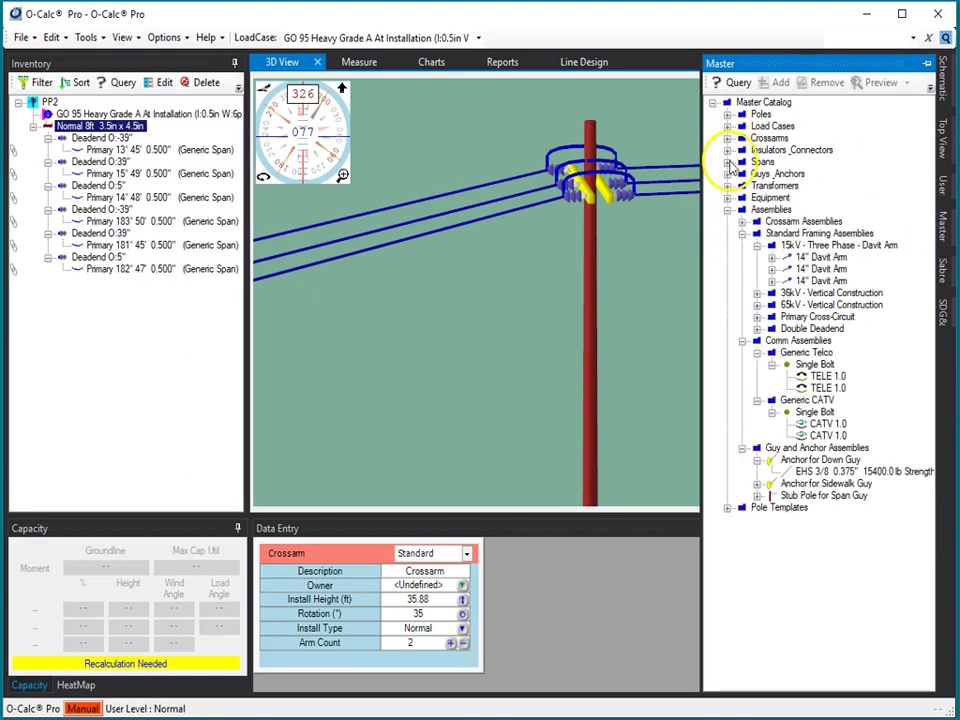
pyautogui.click(727, 186)
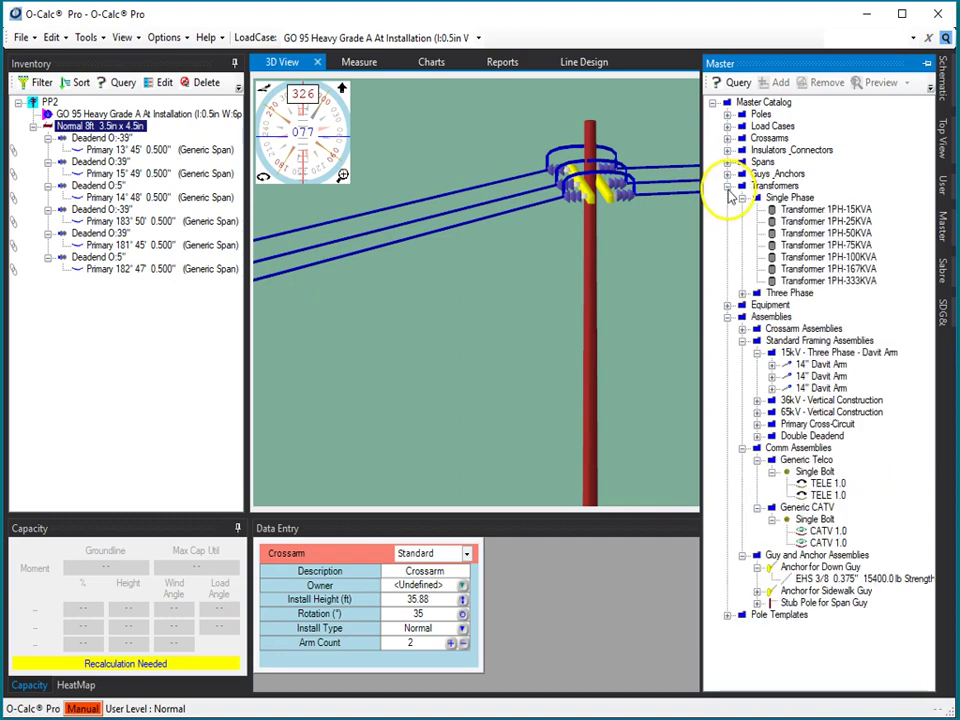
pyautogui.moveTo(790, 209); pyautogui.dragTo(598, 245)
pyautogui.click(652, 338)
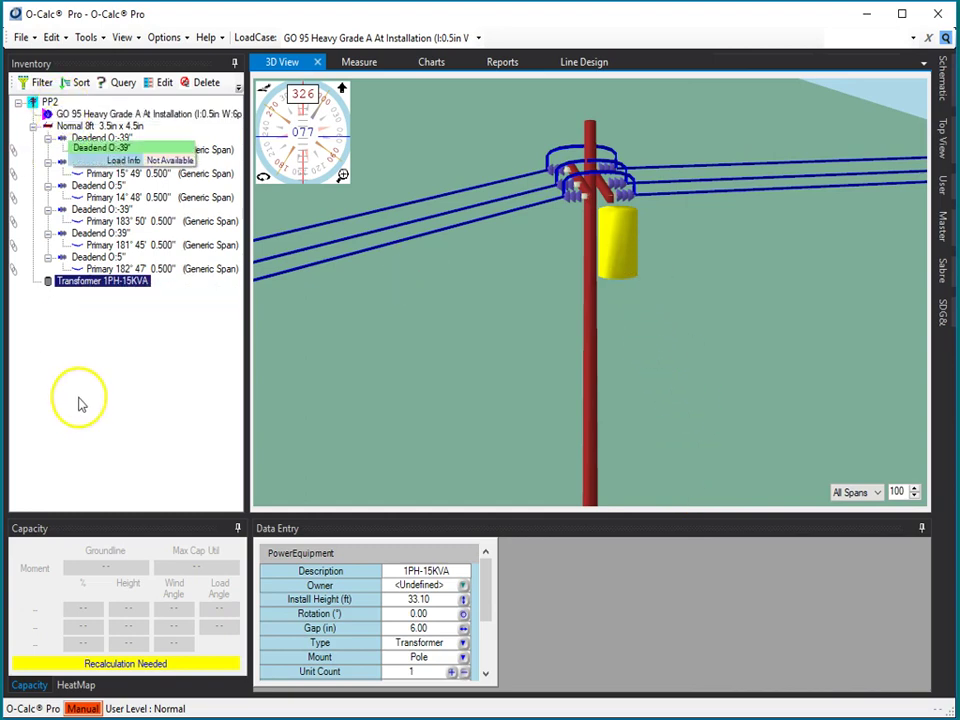
# Step: Check the mounted transformer in the 3D view, then return to the plan view
pyautogui.click(580, 63)
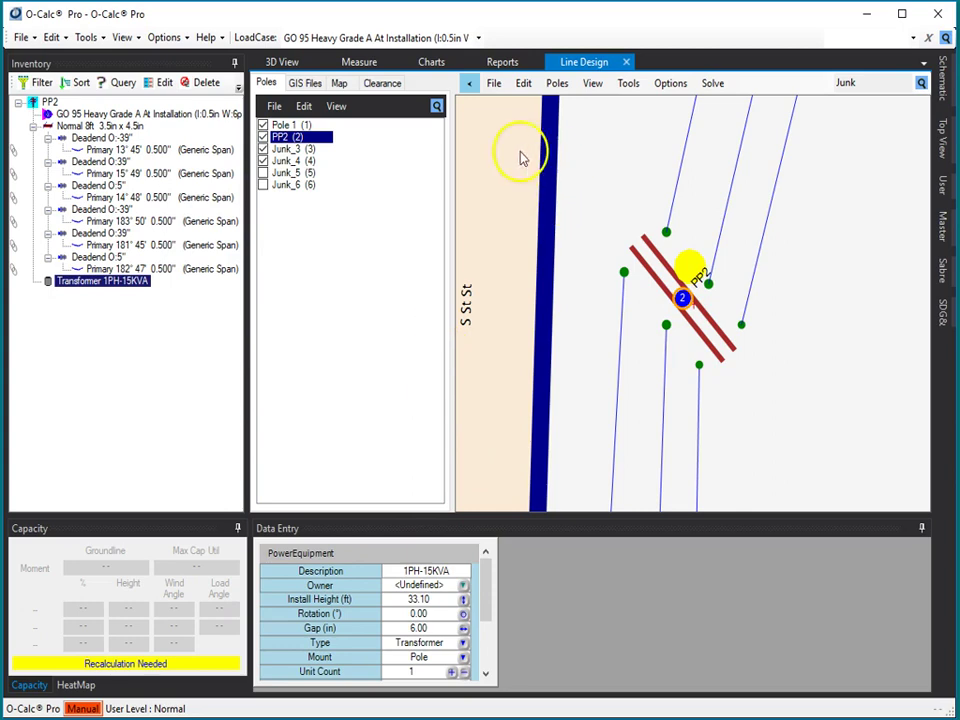
pyautogui.click(282, 63)
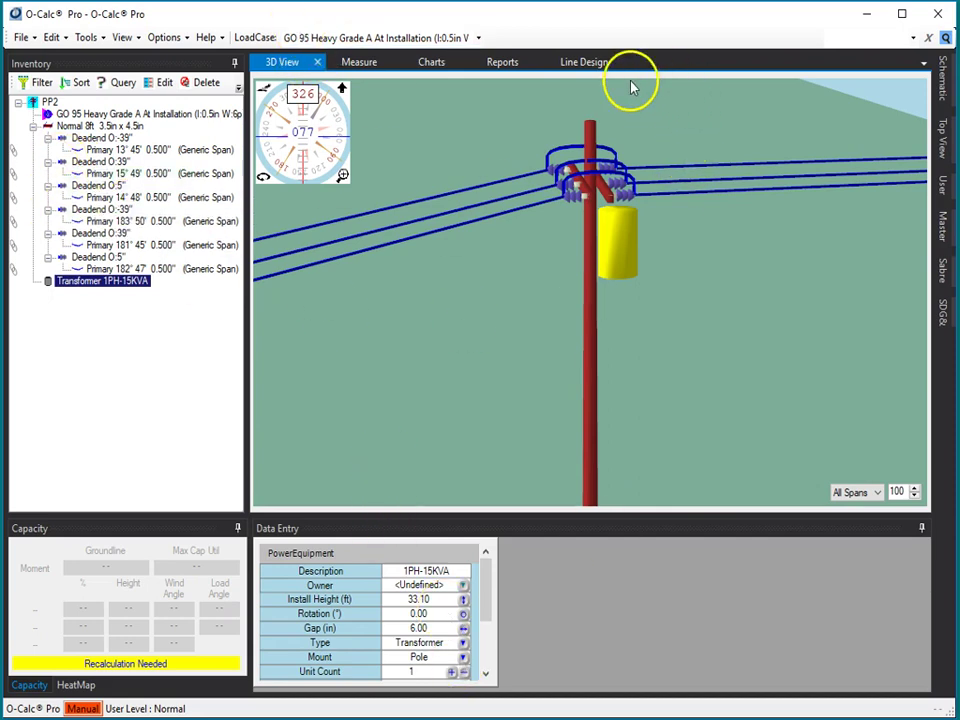
pyautogui.click(571, 64)
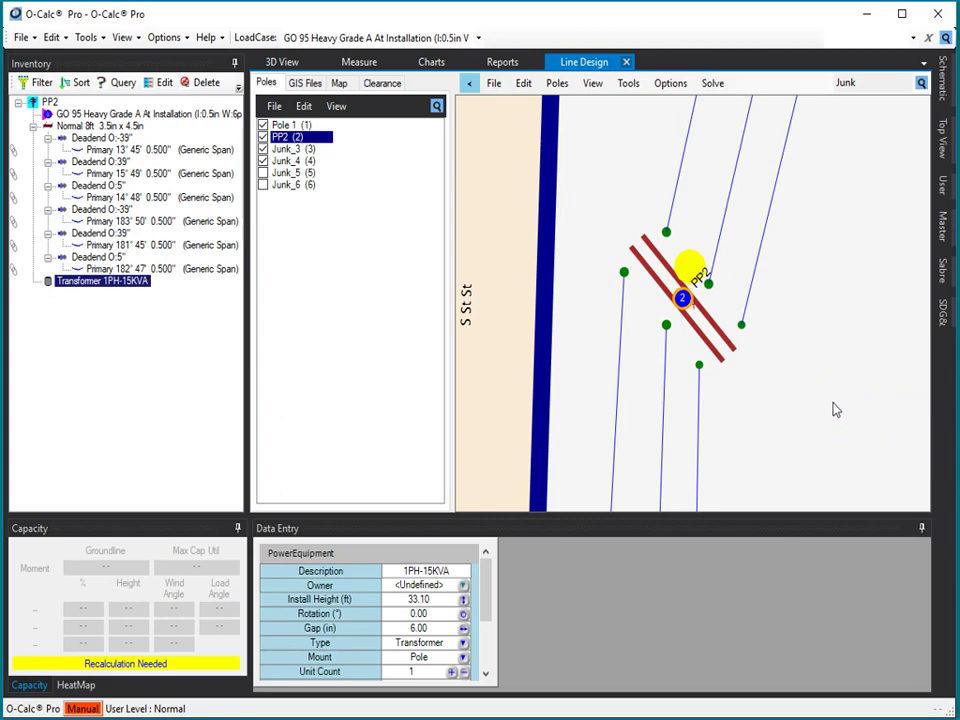
pyautogui.click(923, 338)
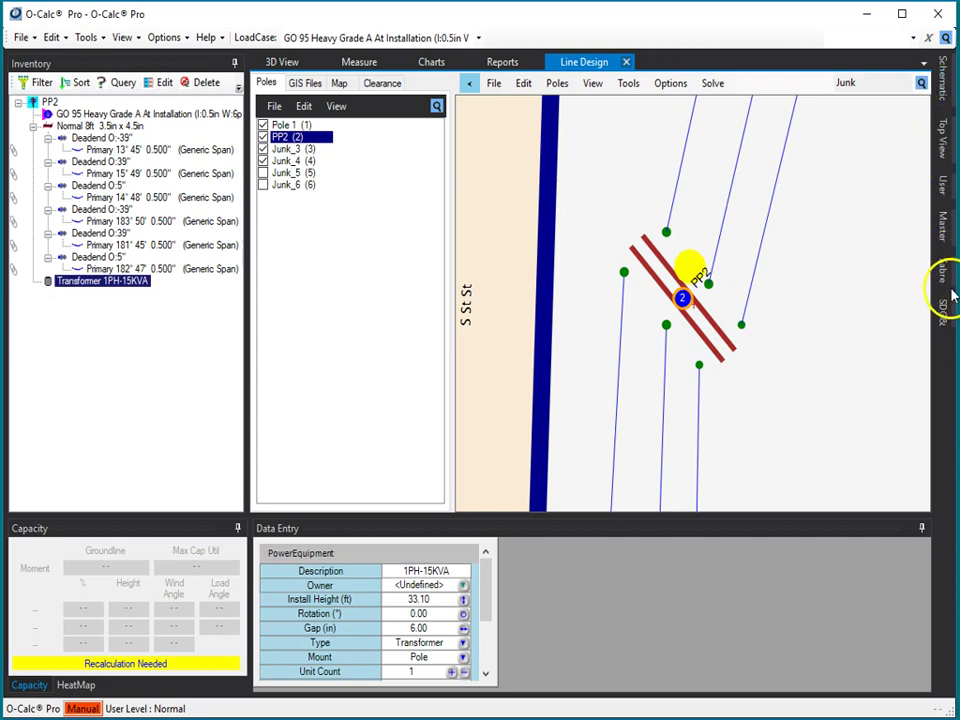
# Step: Substitute PP2 with a 60ft Class3 NESC Ponderosa Pine 60-3, raising the transformer to 46.60 ft
pyautogui.click(946, 238)
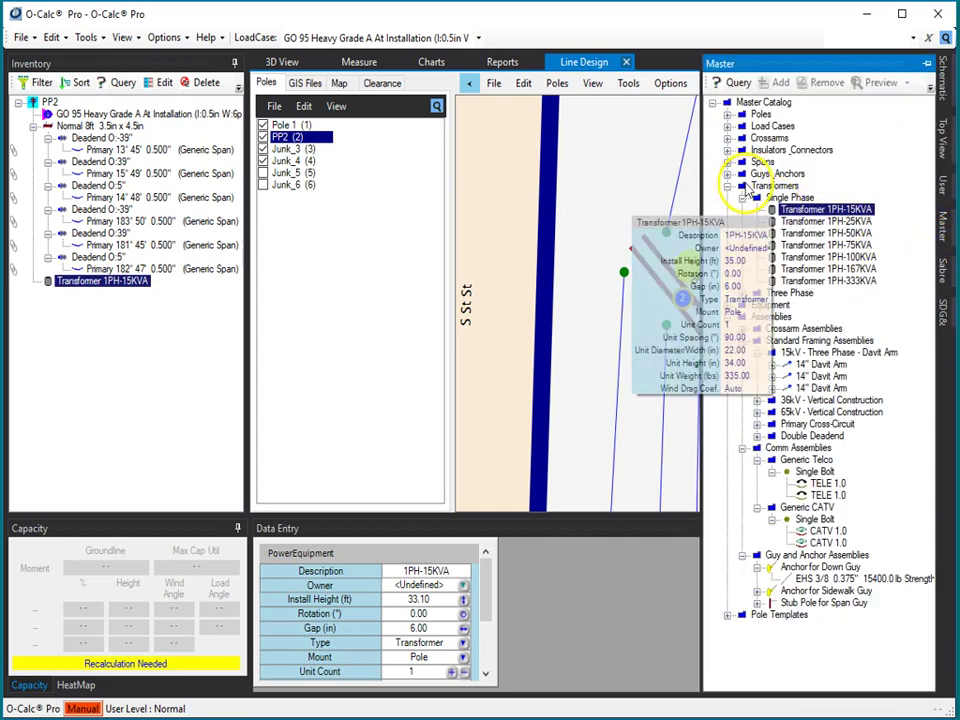
pyautogui.click(727, 114)
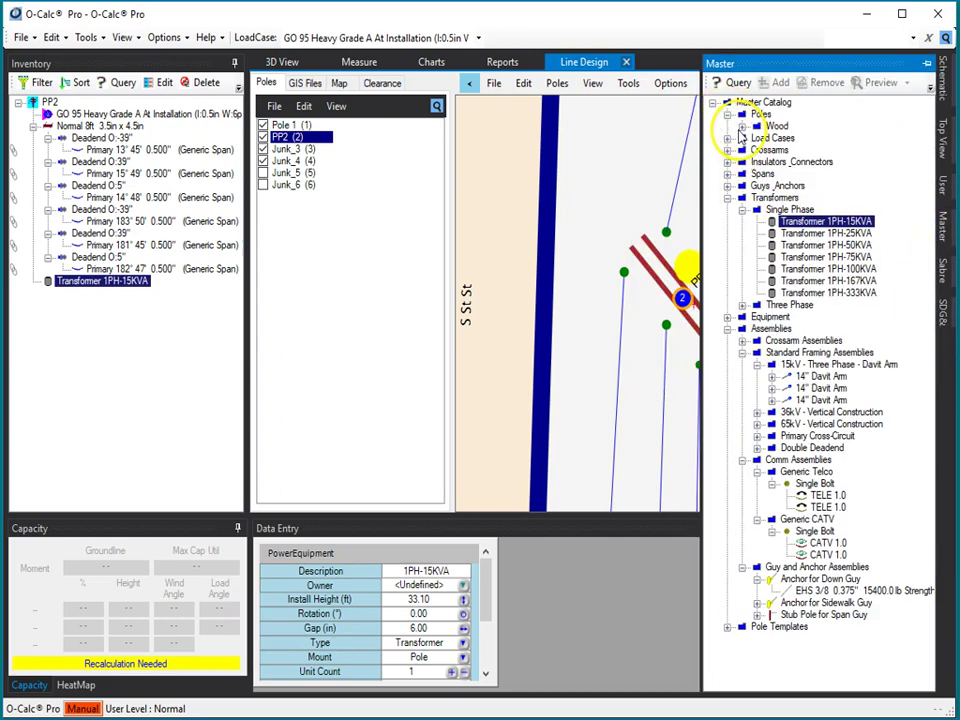
pyautogui.click(742, 127)
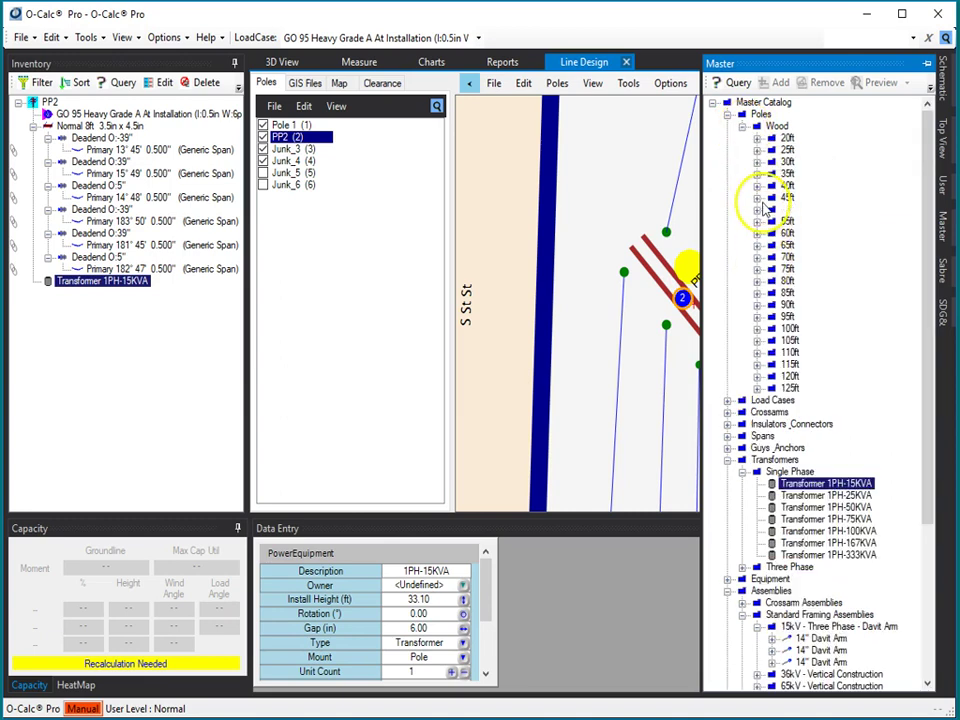
pyautogui.click(757, 235)
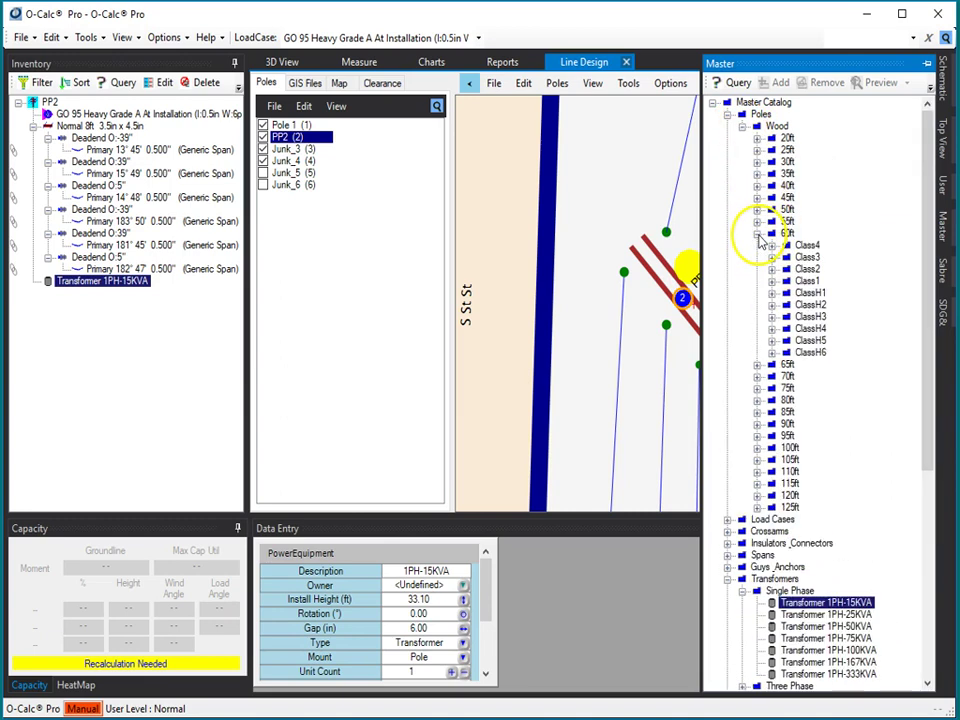
pyautogui.click(772, 258)
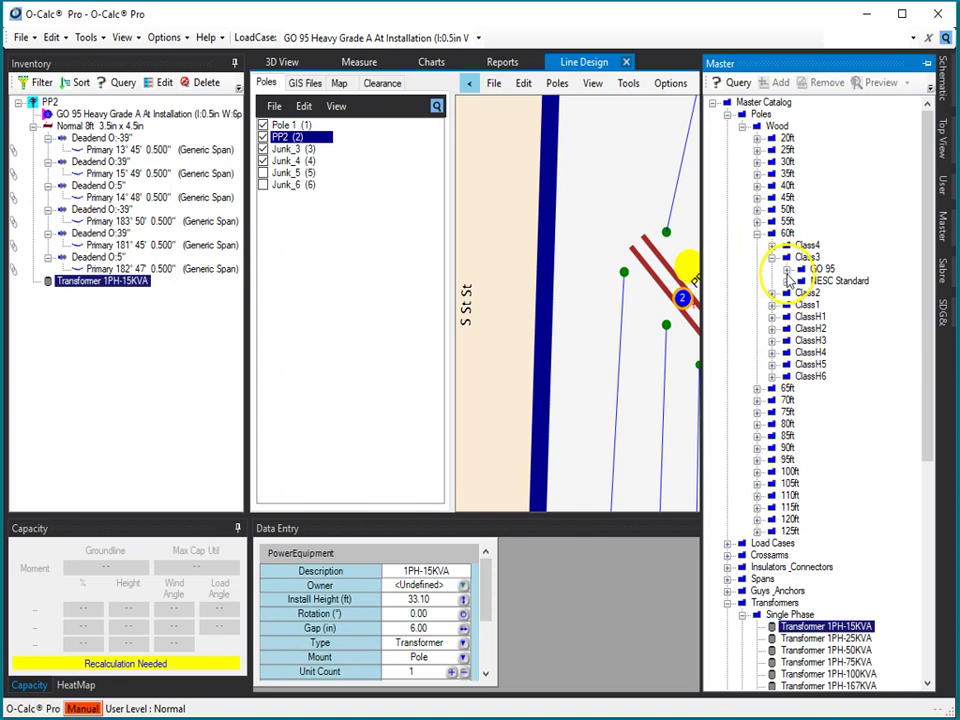
pyautogui.click(787, 281)
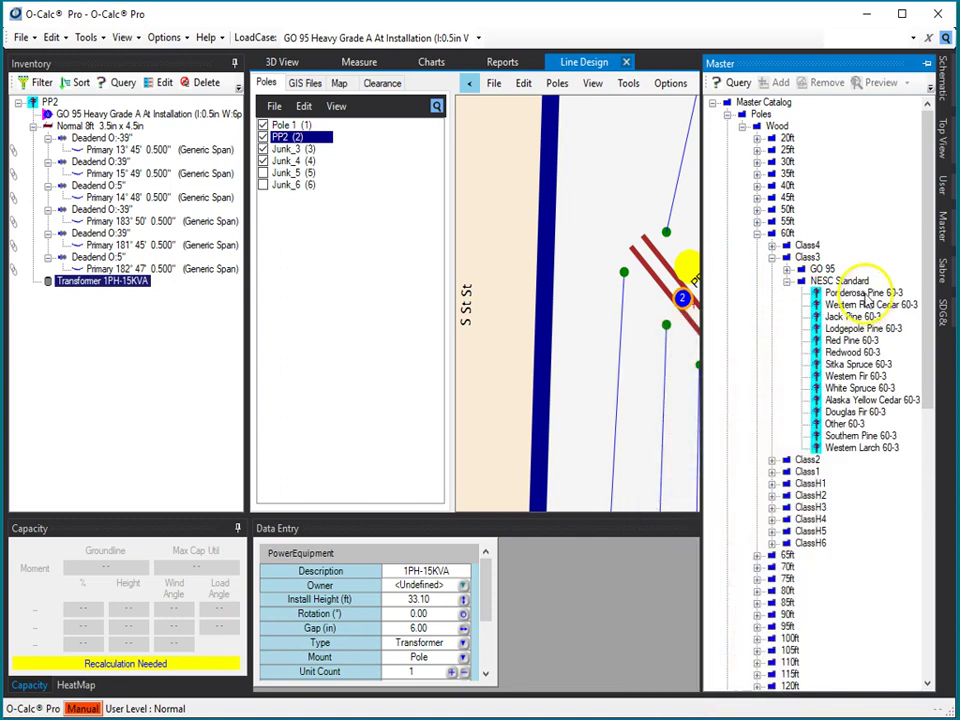
pyautogui.moveTo(845, 292); pyautogui.dragTo(686, 303)
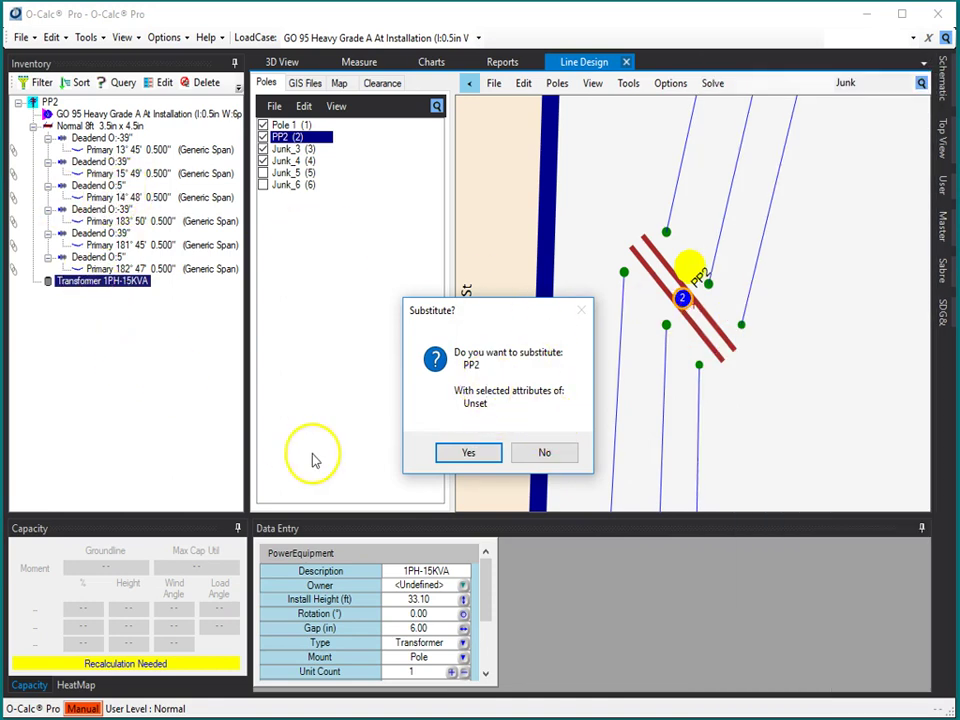
pyautogui.click(474, 457)
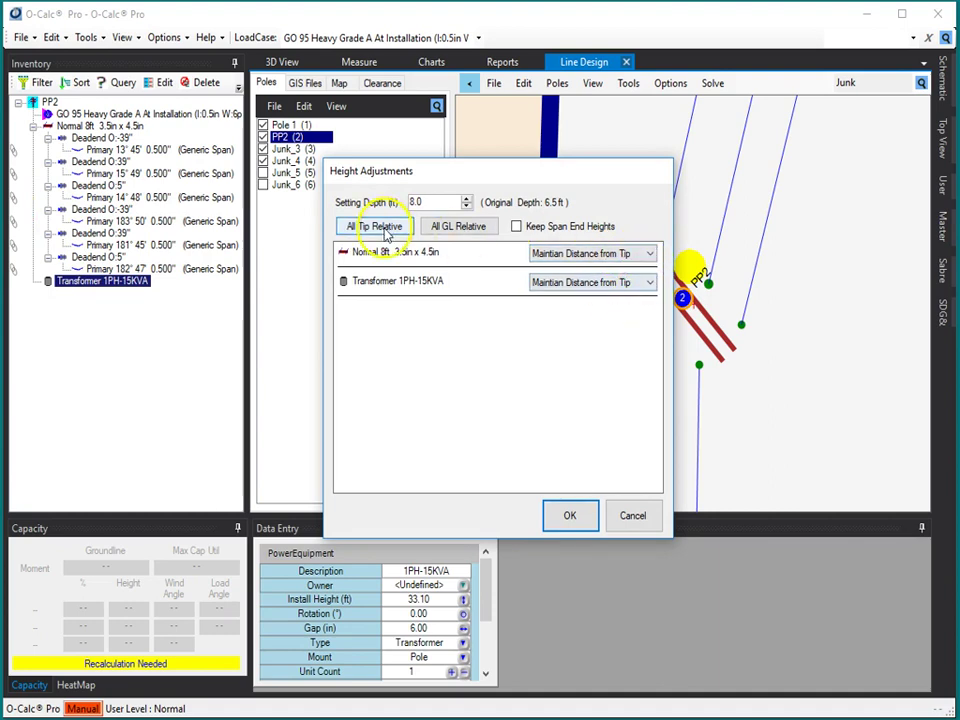
pyautogui.click(570, 516)
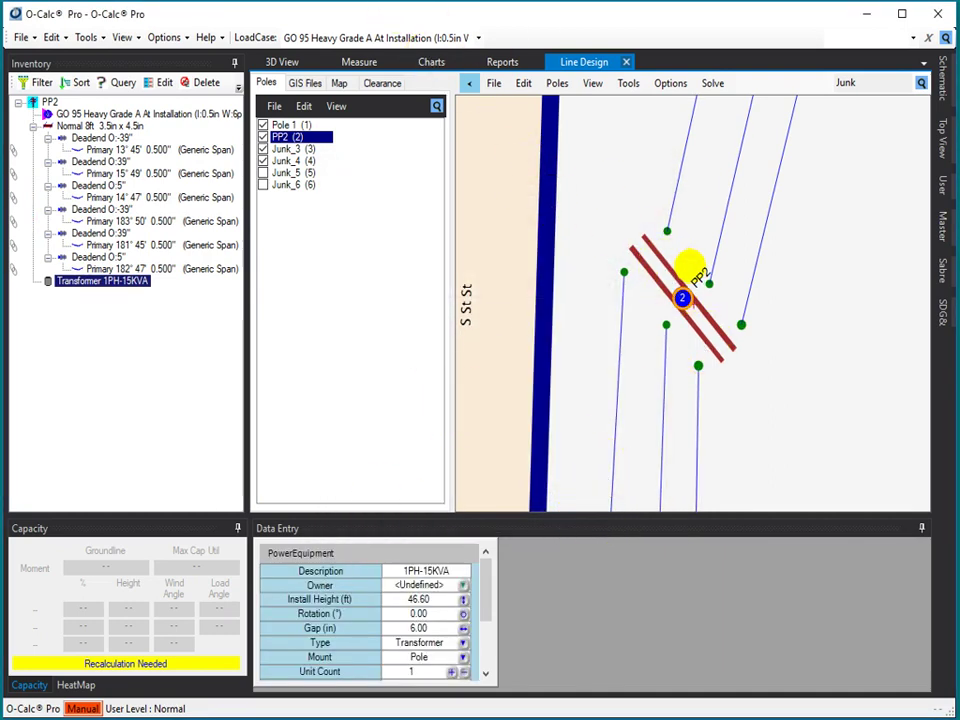
# Step: Show the taller PP2 with its 46.60 ft transformer, spans and neighbouring poles in 3D
pyautogui.click(281, 62)
pyautogui.scroll(-5, 640, 372)
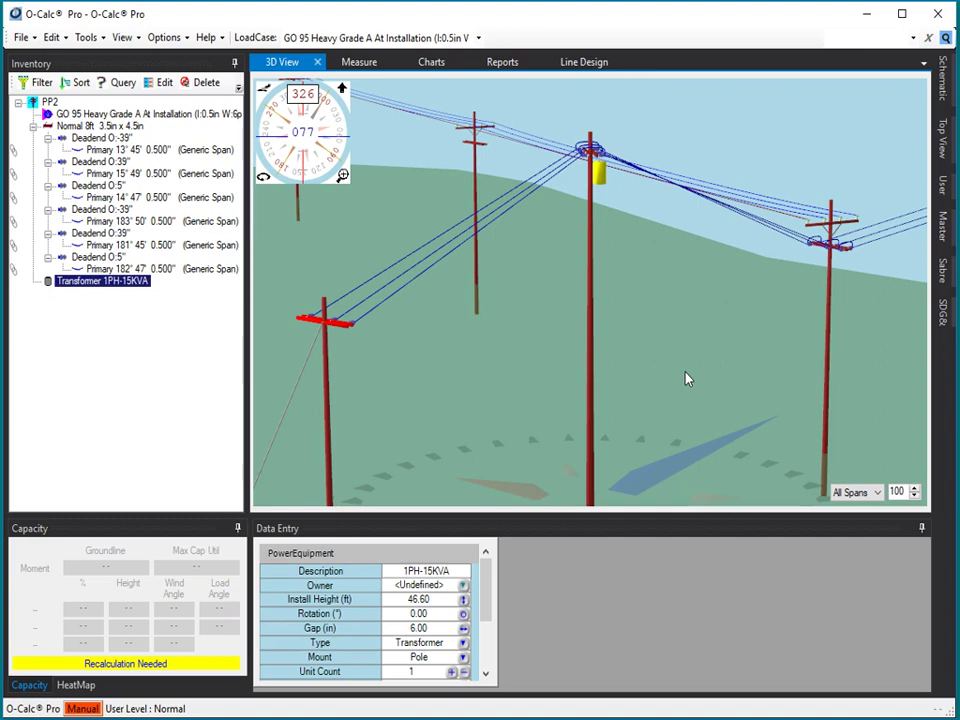
pyautogui.click(477, 364)
pyautogui.moveTo(88, 161); pyautogui.dragTo(630, 336)
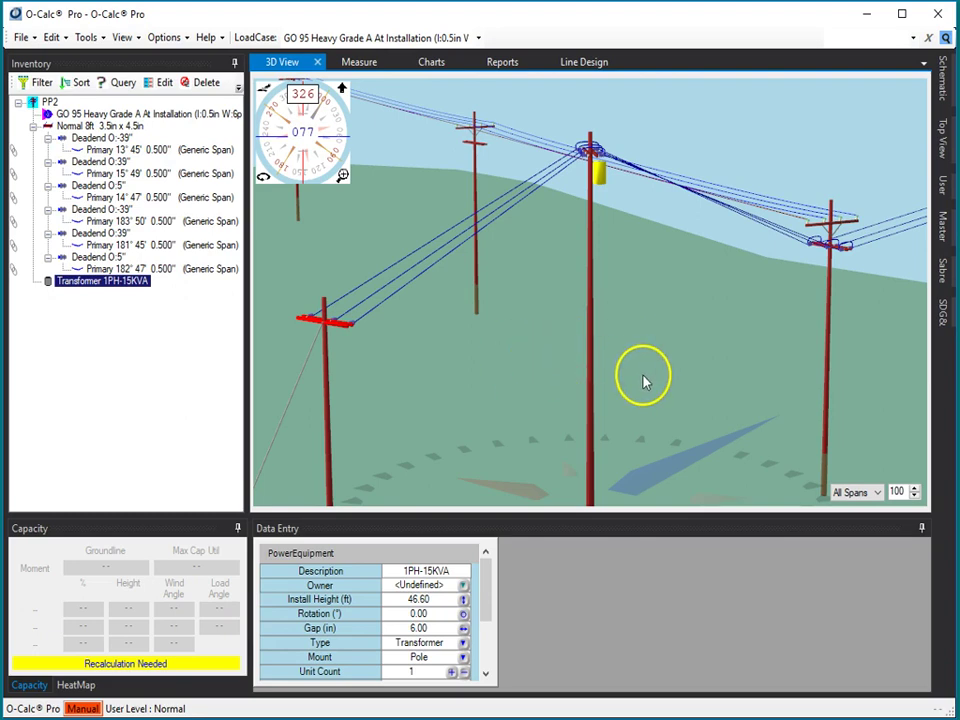